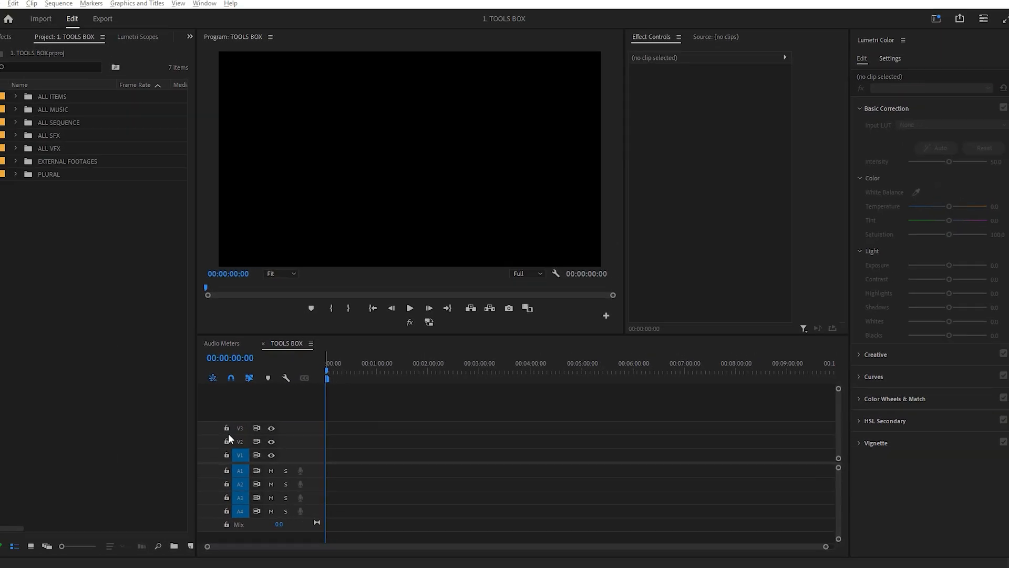
- Show the Tools panel and narrow it to a slim column beside the timeline
left_click(205, 3)
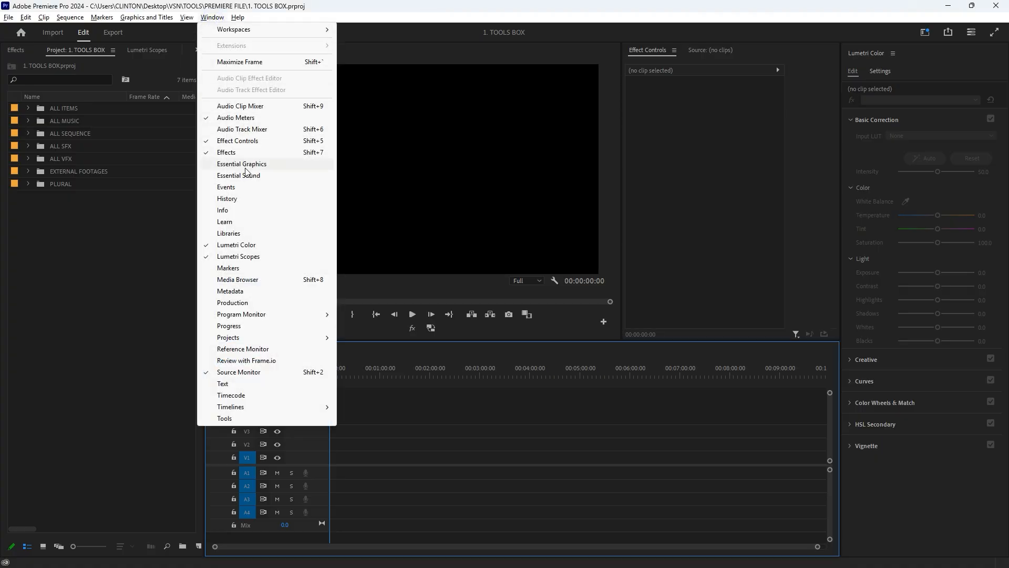
left_click(225, 419)
left_click_drag(339, 415, 249, 412)
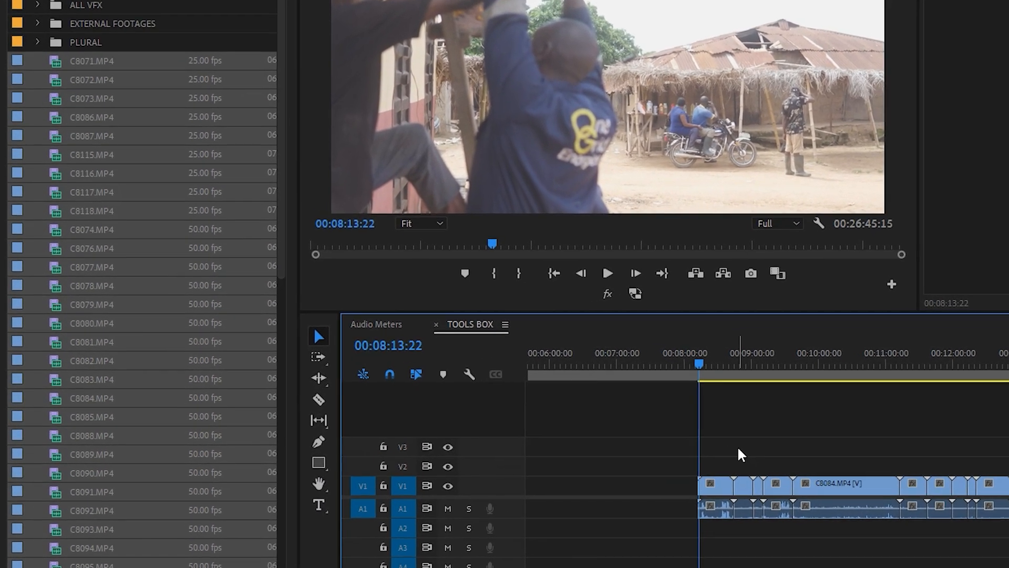
- Use the Selection Tool to move clip C8084.MP4 away from its neighbours, leaving a gap on both sides
scroll(618, 442, "up", 4)
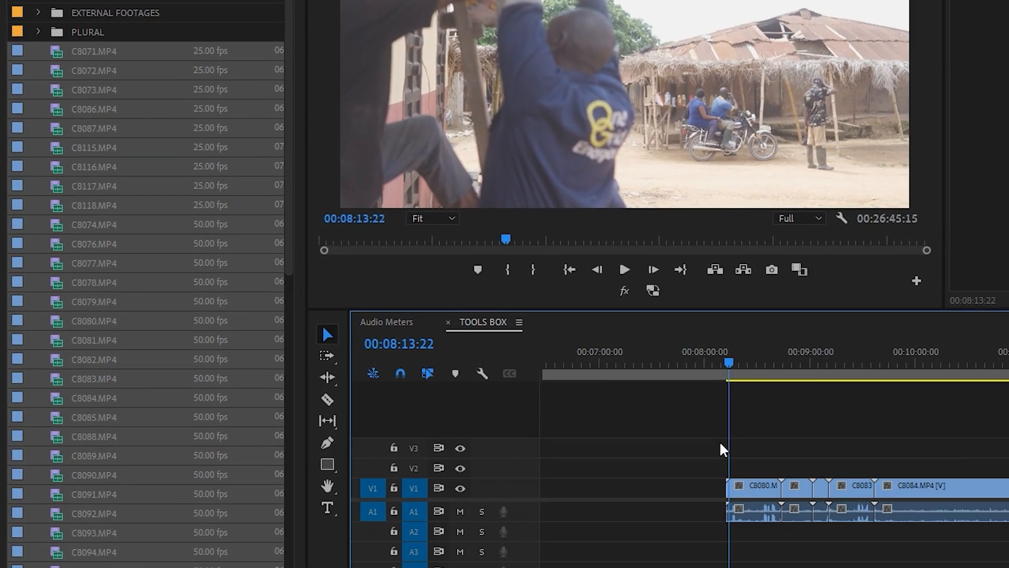
left_click_drag(736, 363, 710, 367)
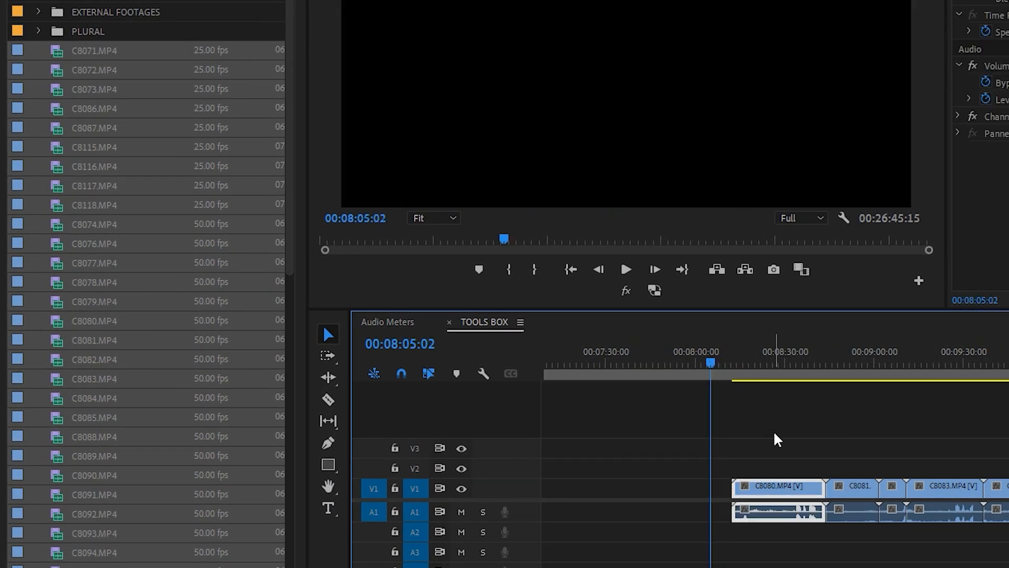
scroll(752, 452, "down", 3)
scroll(751, 451, "down", 1)
left_click_drag(761, 439, 767, 524)
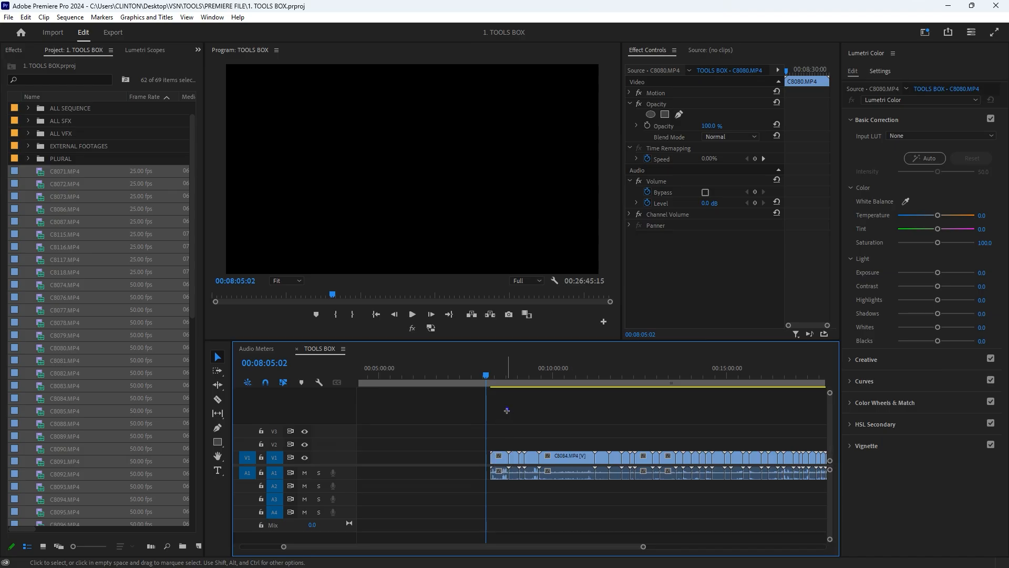
left_click_drag(507, 410, 572, 488)
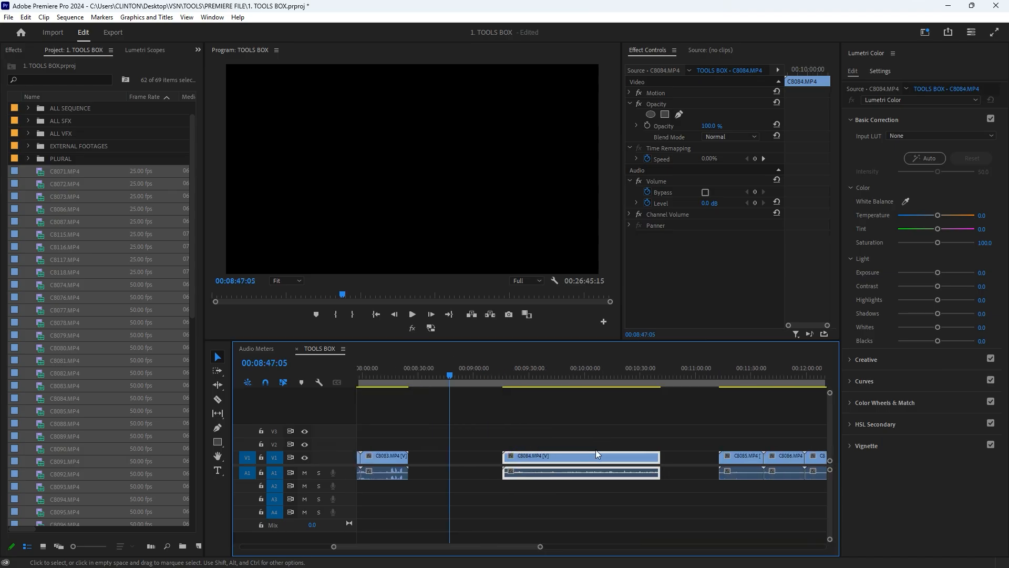
left_click_drag(543, 458, 519, 458)
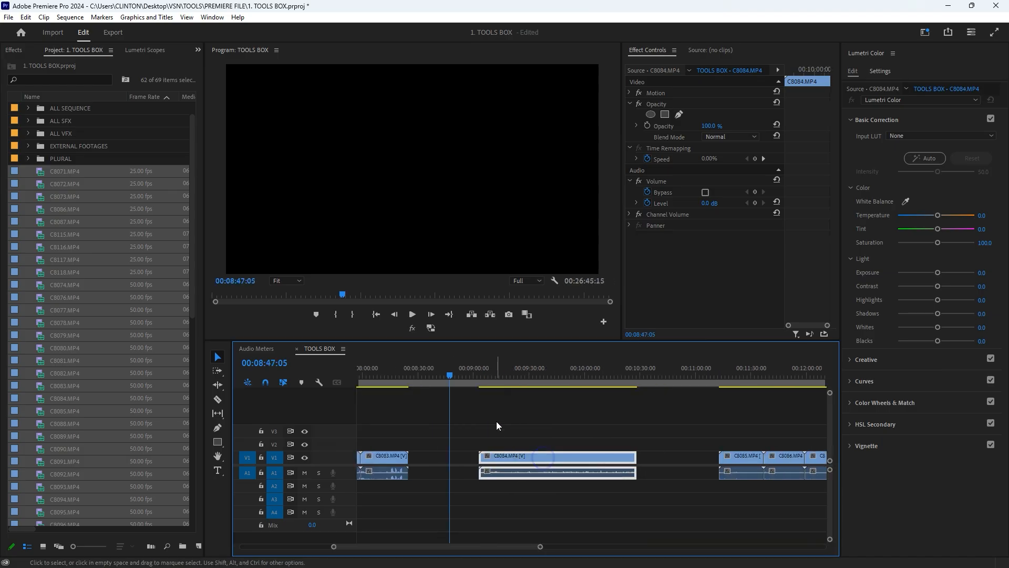
- Shorten clip C8084.MP4 on the timeline by trimming its end inward with the Selection Tool
left_click_drag(502, 364, 527, 389)
left_click_drag(569, 432, 565, 496)
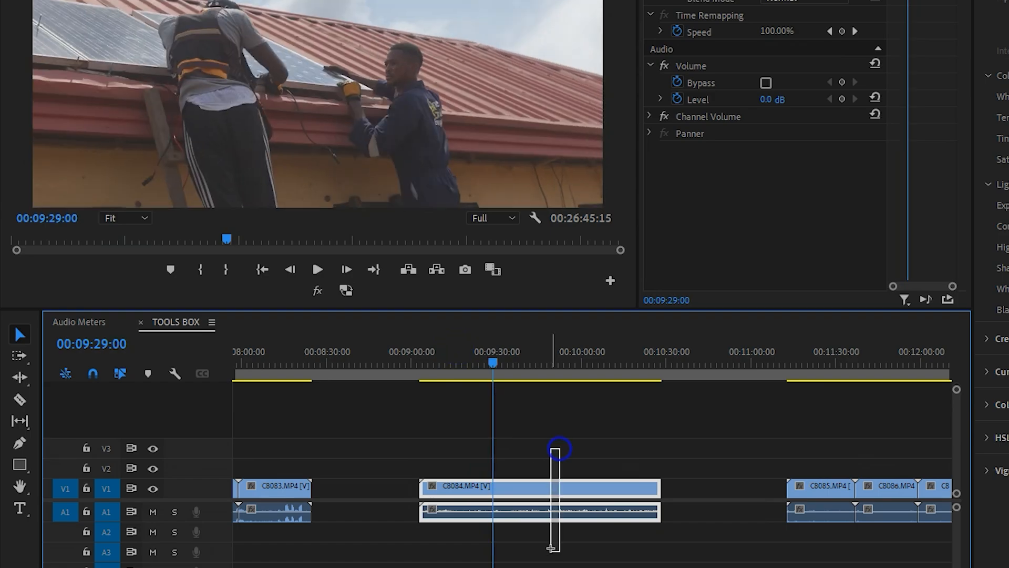
left_click_drag(552, 548, 552, 547)
left_click_drag(612, 494, 563, 487)
left_click_drag(466, 372, 445, 377)
left_click_drag(411, 487, 450, 482)
- Undo the removal of clip C8084.MP4 from the timeline
left_click_drag(444, 361, 466, 382)
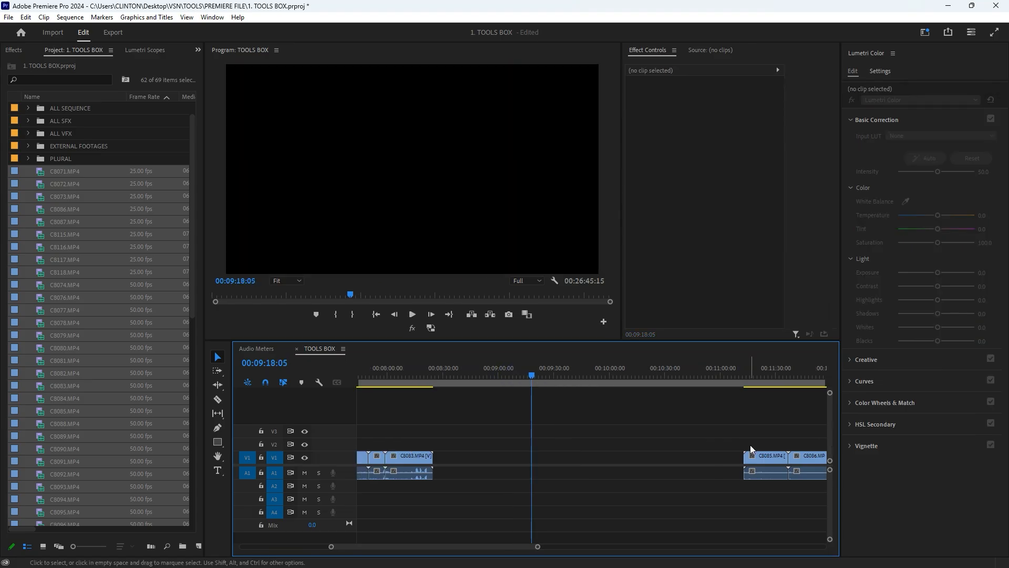
key("ctrl+z")
key("ctrl+z")
- Select clip C8081.MP4 and extend the trimmed end of clip C8084.MP4 outward again on the timeline
left_click(406, 375)
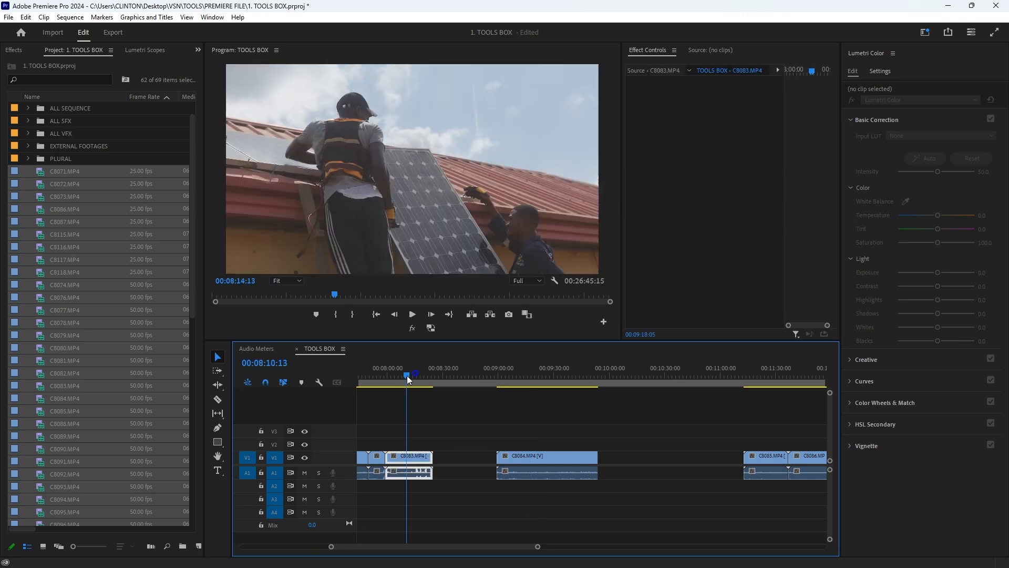
left_click_drag(367, 378, 356, 380)
scroll(393, 404, "up", 8)
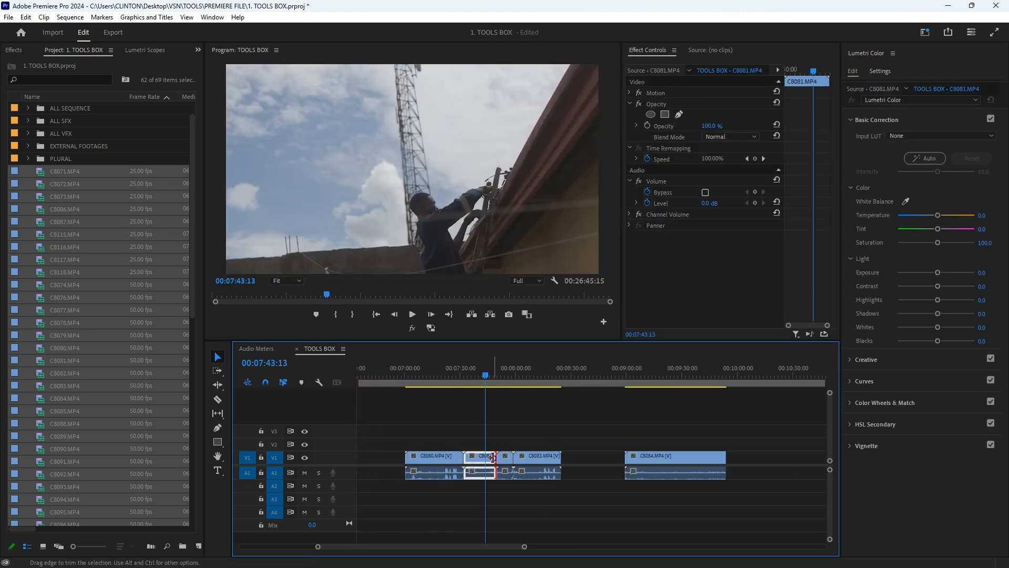
left_click(493, 457)
scroll(493, 458, "up", 3)
key("Delete")
left_click_drag(519, 461, 540, 464)
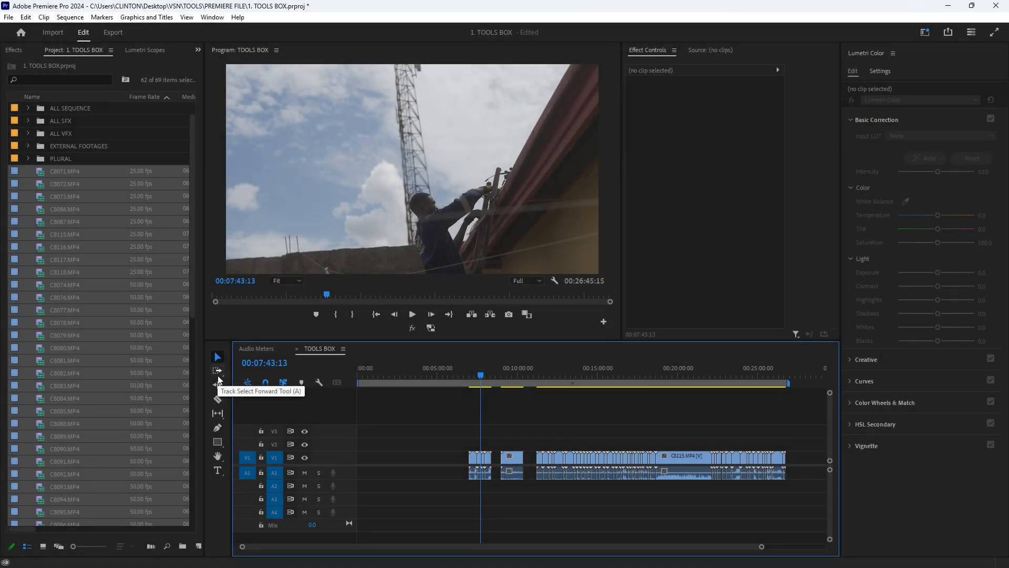
- With the Track Select Forward Tool, select the clips from about 12 minutes onward, and then only those from C8115.MP4 onward
left_click(218, 374)
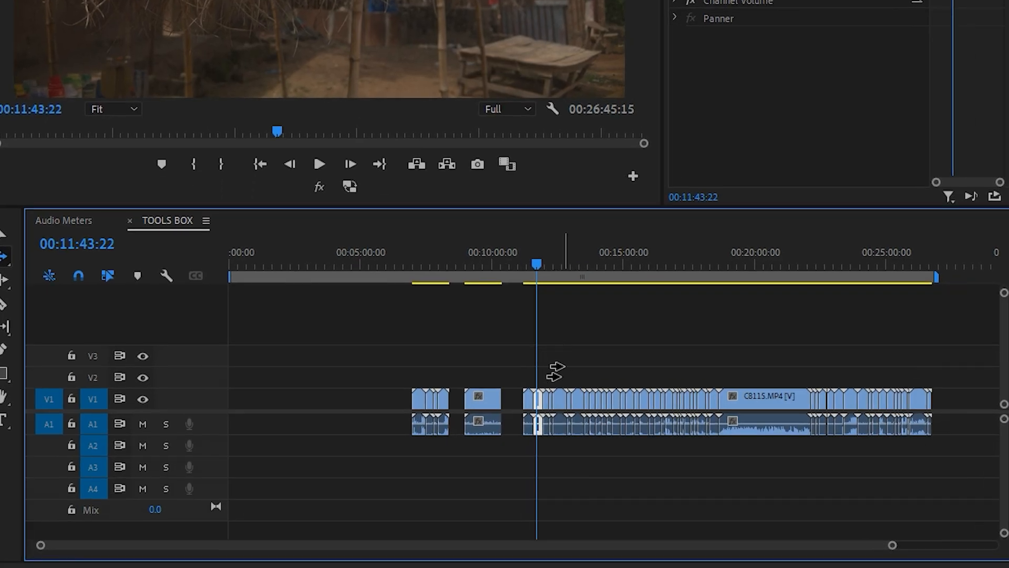
left_click(551, 368)
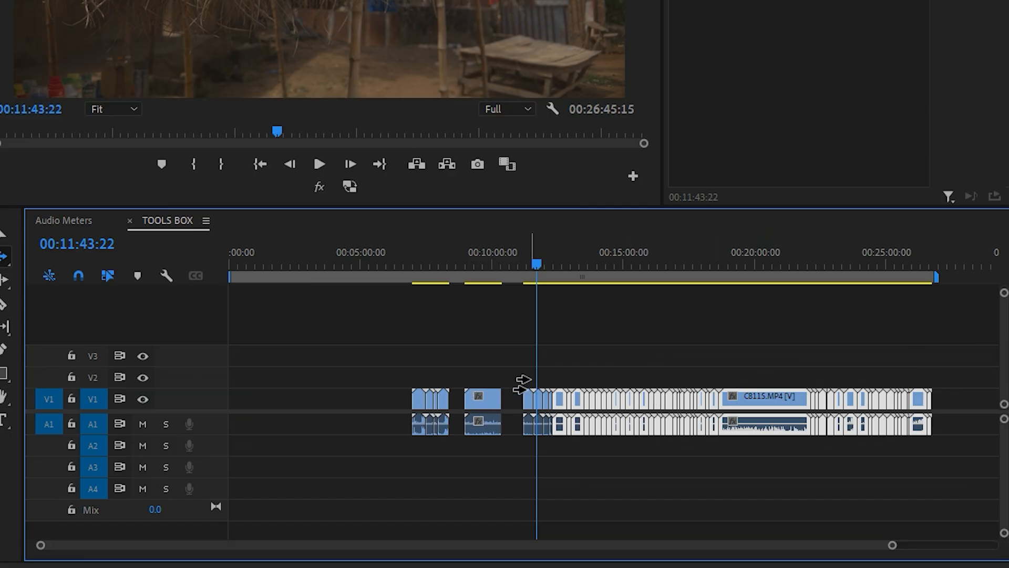
left_click(761, 368)
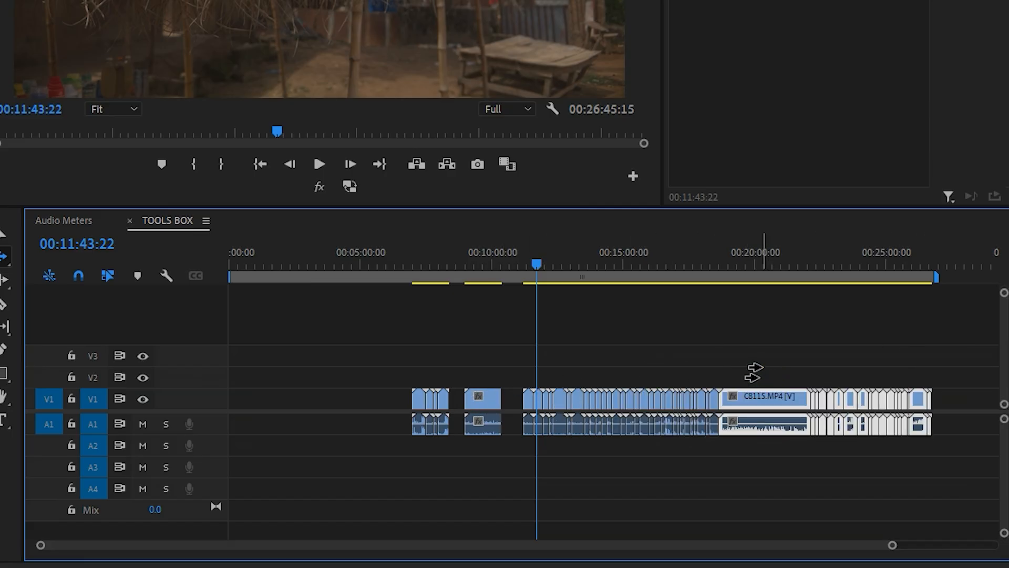
- Select every clip from the first one forward and place the playhead ahead of them at 00:05:42:03
left_click(757, 263)
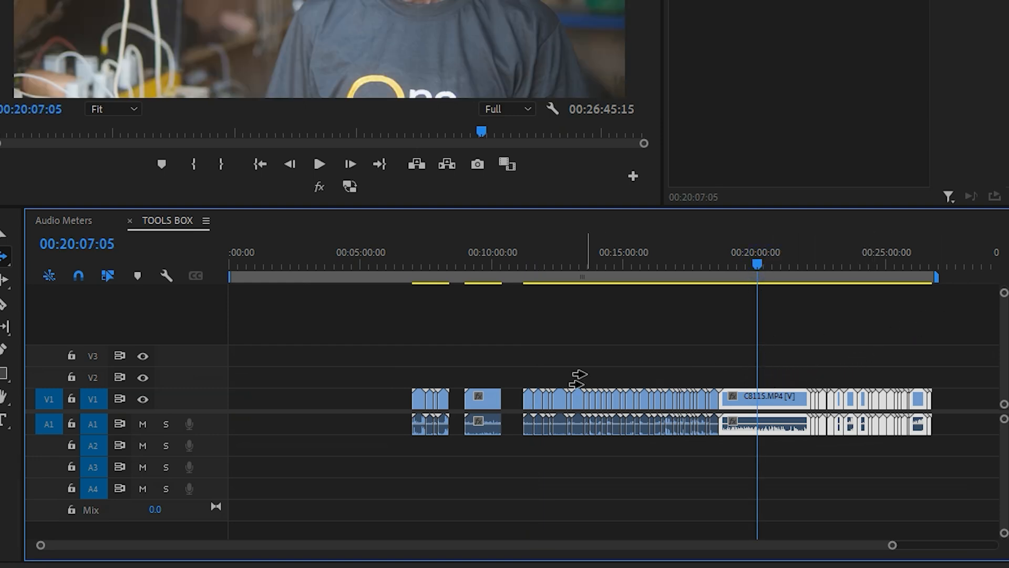
left_click(387, 399)
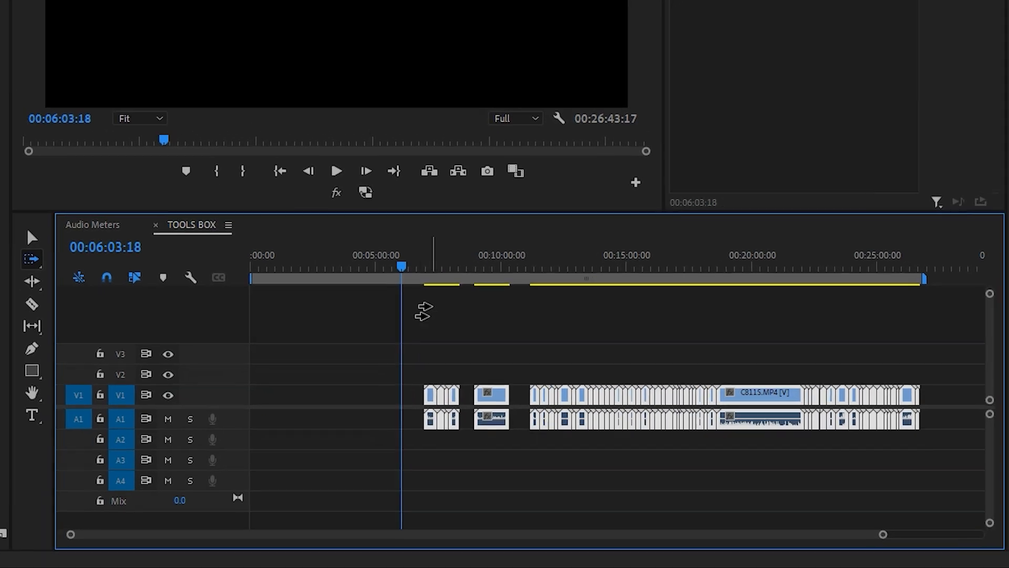
left_click(397, 262)
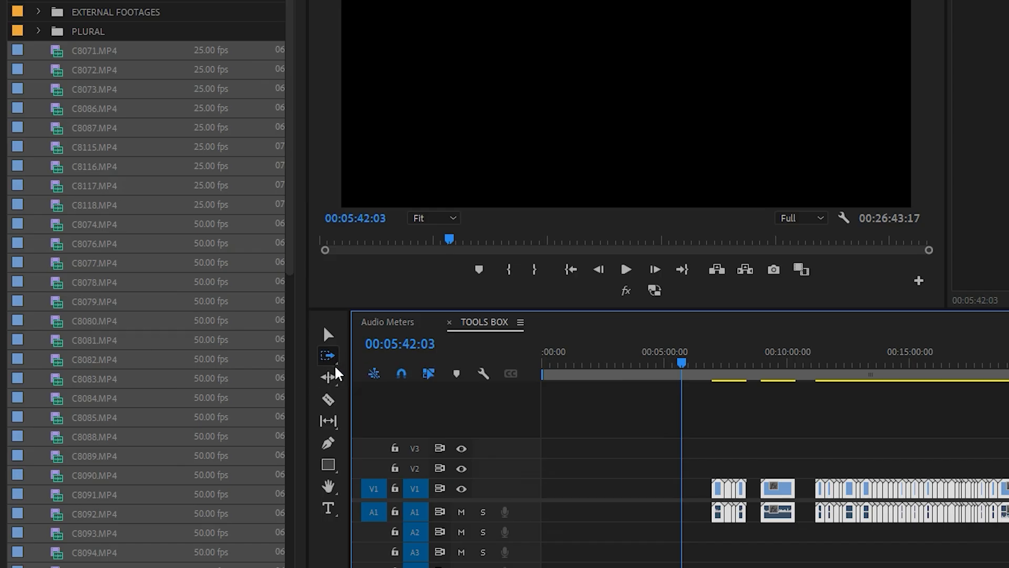
- Select all clips before C8115.MP4 with the Track Select Backward Tool and move them earlier on the timeline
left_click(332, 358)
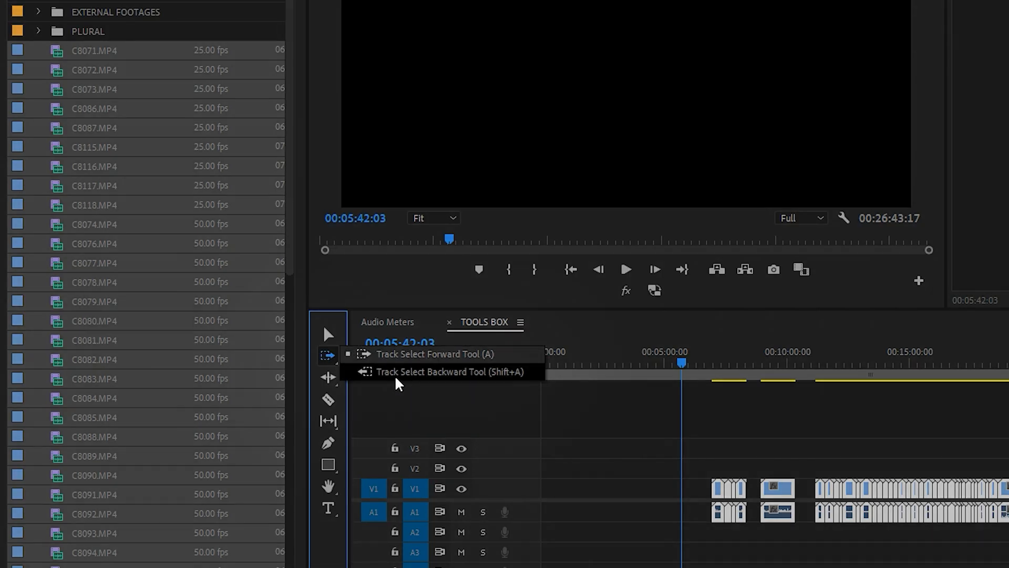
left_click(513, 376)
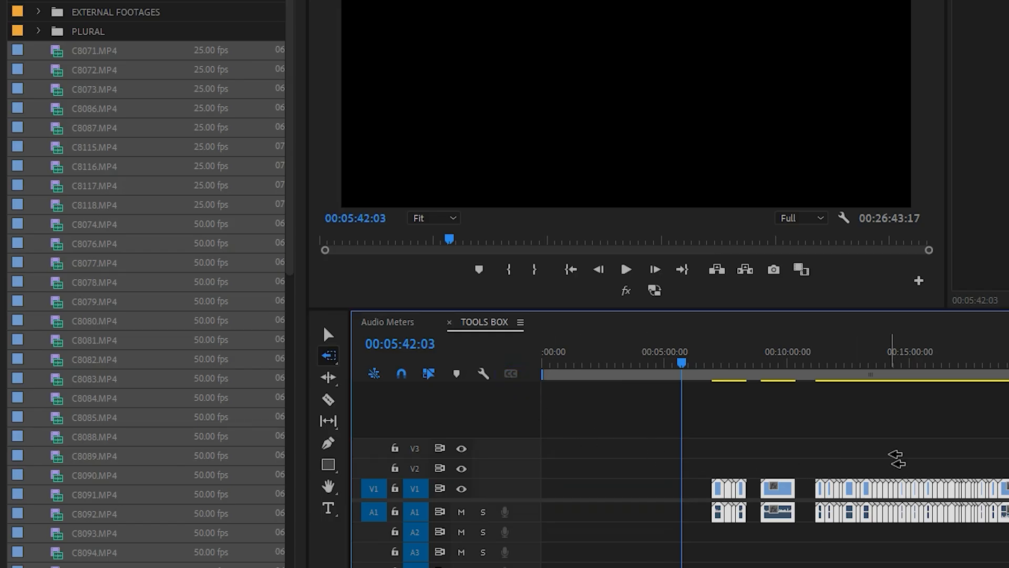
left_click(704, 431)
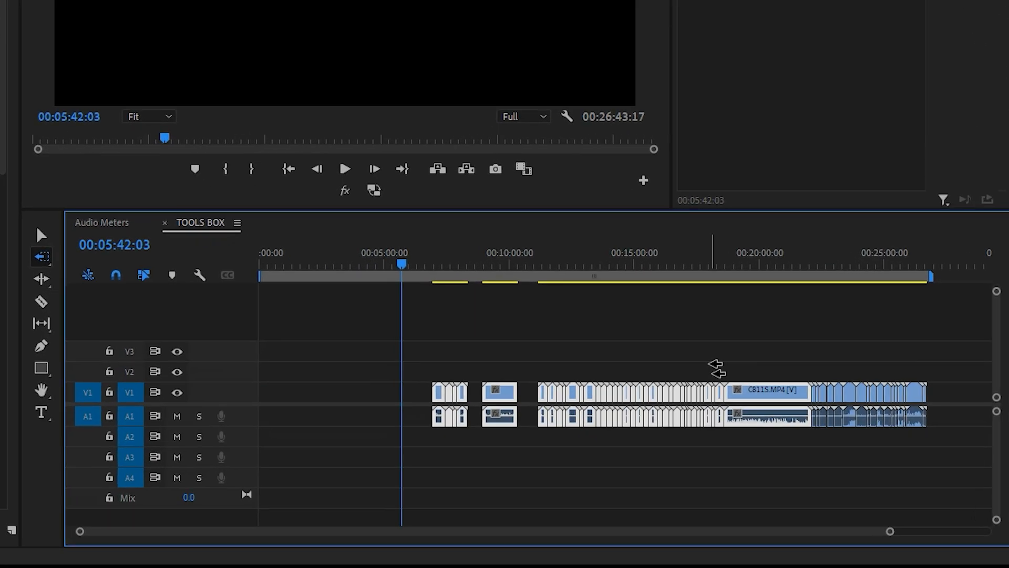
left_click(711, 366)
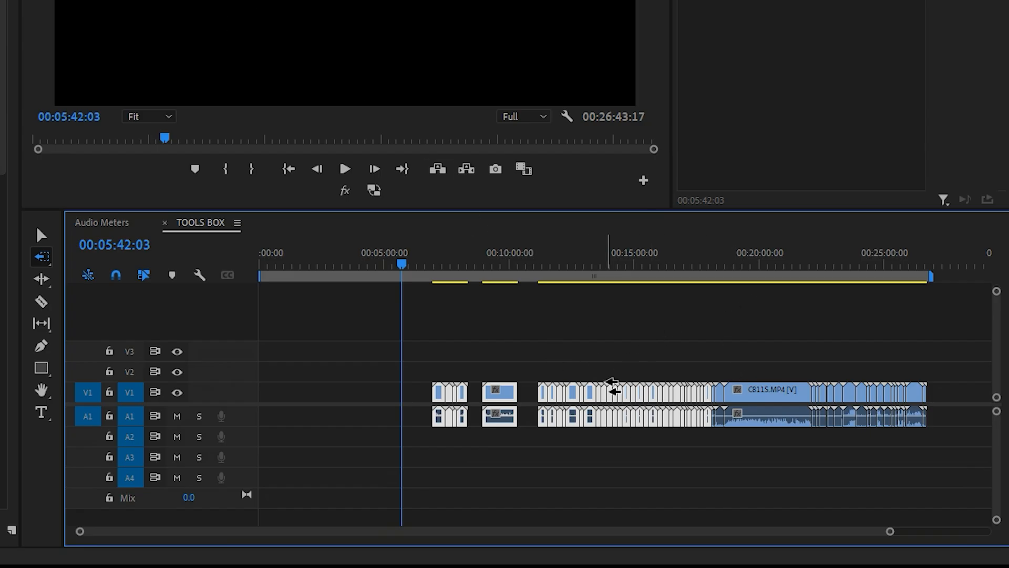
left_click_drag(678, 364, 627, 376)
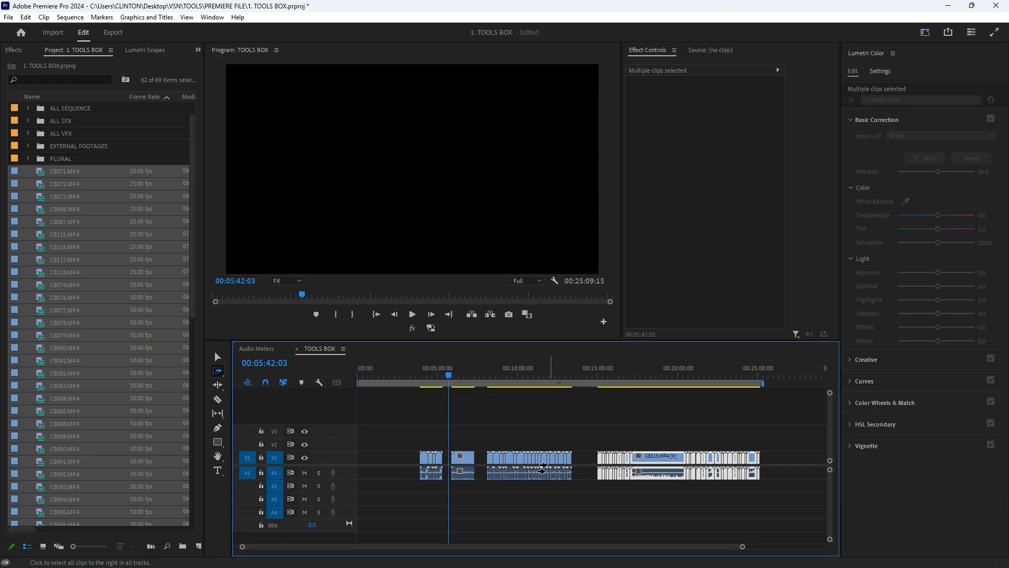
- Move the last block of clips later with the Track Select Forward Tool and switch to the Track Select Backward Tool
left_click_drag(586, 456, 612, 455)
key("shift+a")
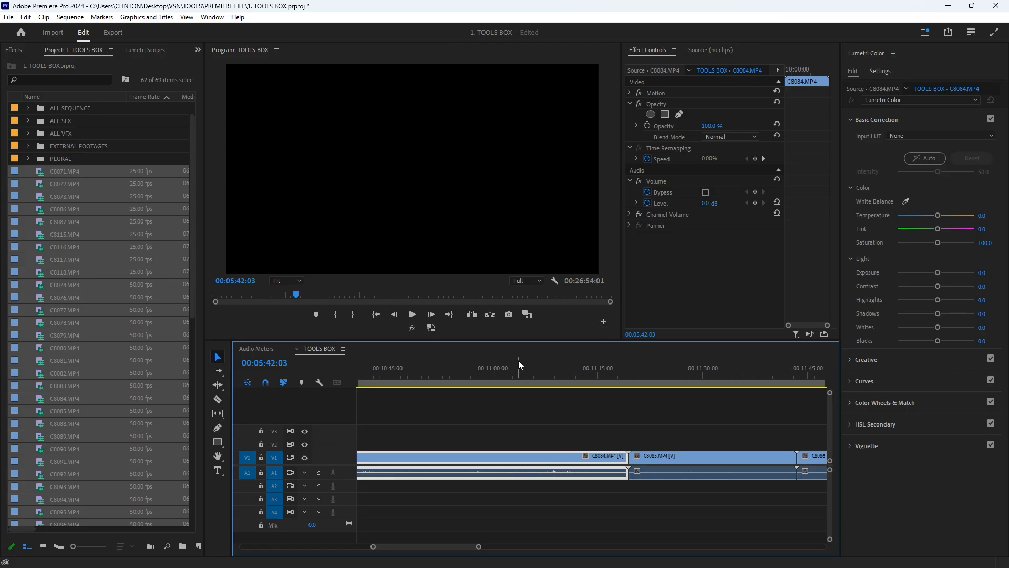
- Trim the end of clip C8084.MP4 back to 00:11:11:12, and then further to about 00:11:10:04, with the Selection Tool
scroll(553, 413, "down", 4)
left_click_drag(497, 368, 530, 398)
scroll(577, 434, "up", 4)
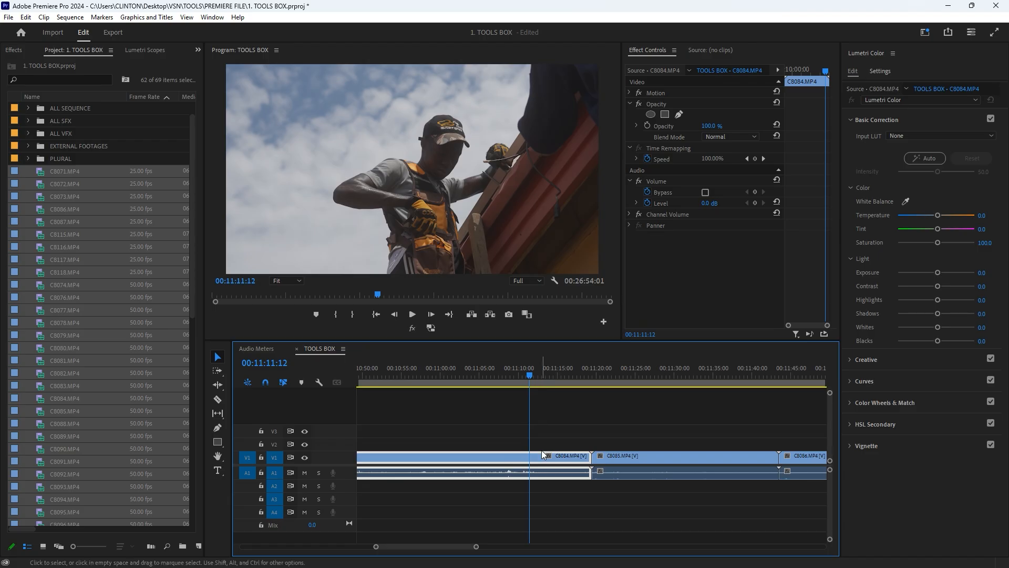
left_click_drag(587, 457, 526, 453)
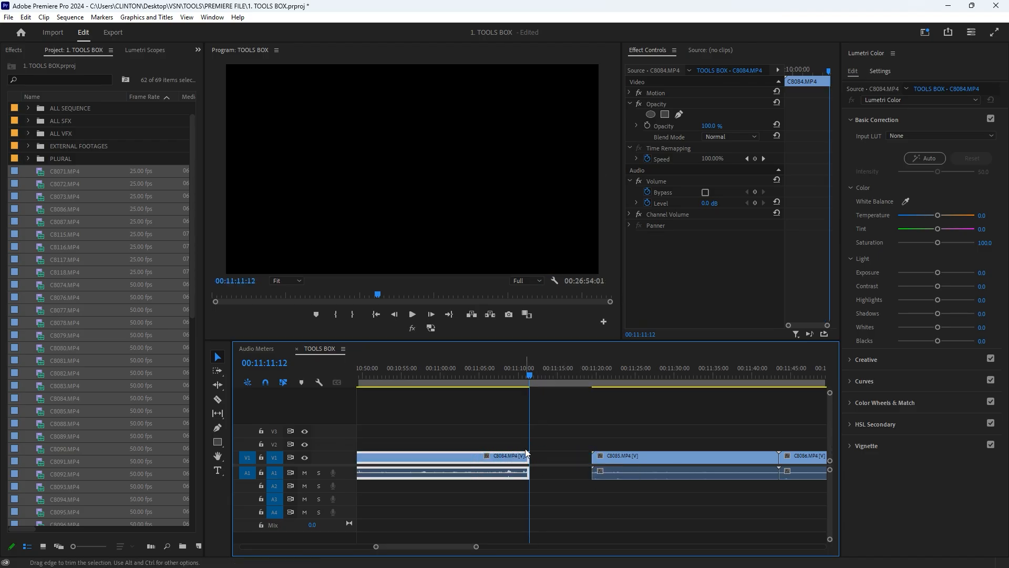
mouse_move(518, 378)
left_mouse_down()
mouse_move(526, 381)
mouse_move(517, 387)
left_mouse_up()
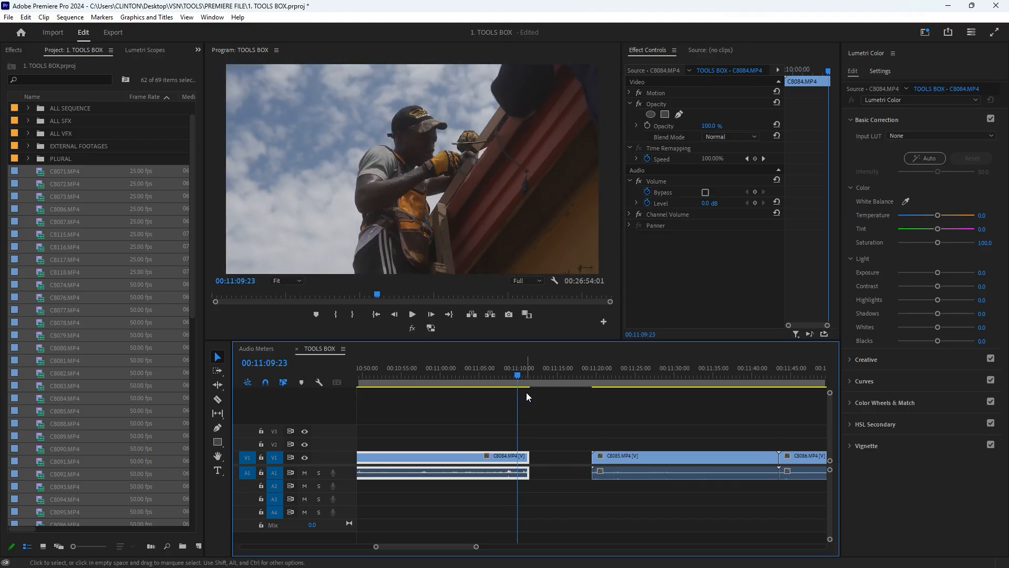
left_click(552, 457)
left_click_drag(549, 377, 554, 399)
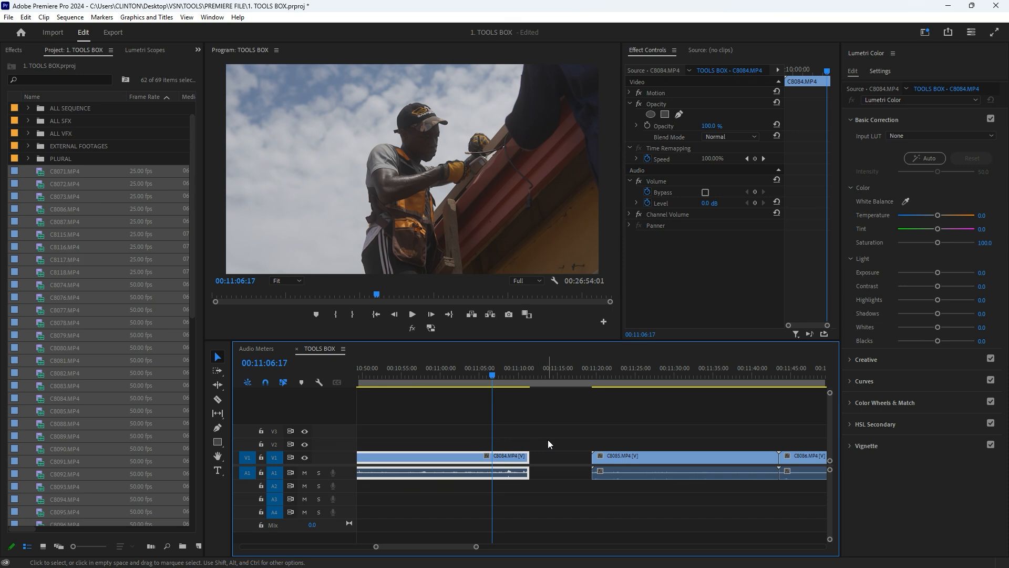
mouse_move(529, 456)
left_mouse_down()
mouse_move(606, 457)
mouse_move(518, 458)
left_mouse_up()
- Ripple delete the gap between C8084.MP4 and C8085.MP4, then undo the deletion
left_click(552, 379)
right_click(556, 456)
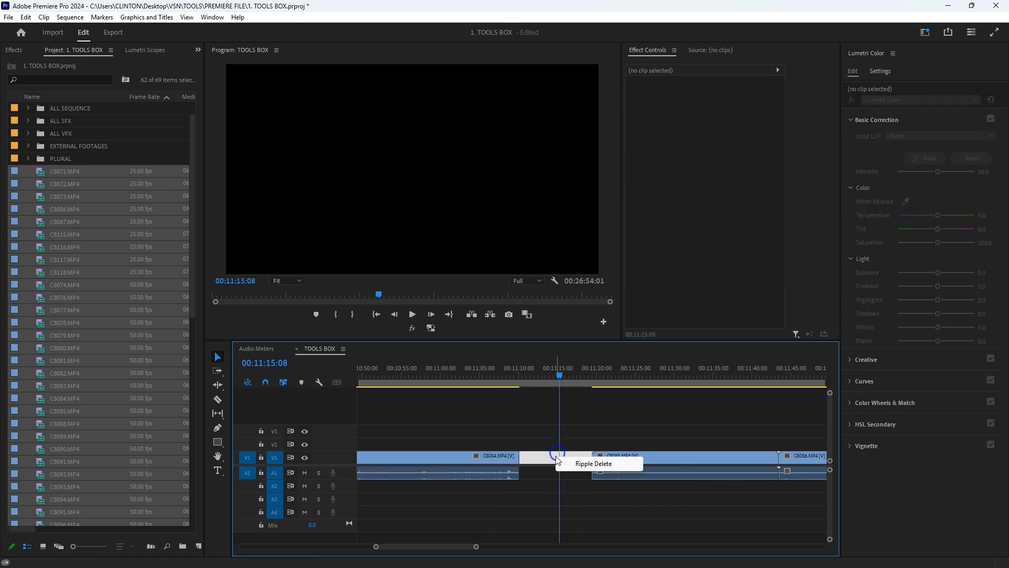
left_click(620, 463)
key("ctrl+z")
- Move all clips from C8085.MP4 onward against C8084.MP4 with the Track Select Forward Tool, then undo the move and the trims
key("a")
left_click_drag(588, 453, 517, 463)
key("ctrl+z")
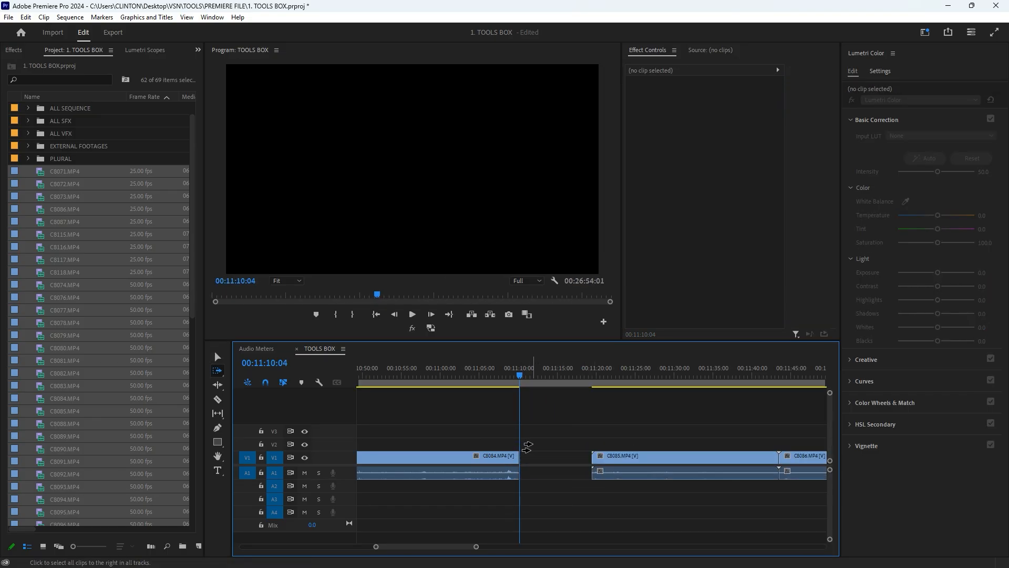
key("ctrl+z")
- Trim the end of clip C8084.MP4 back to the playhead at 00:11:10:04 with the Ripple Edit Tool
key("v")
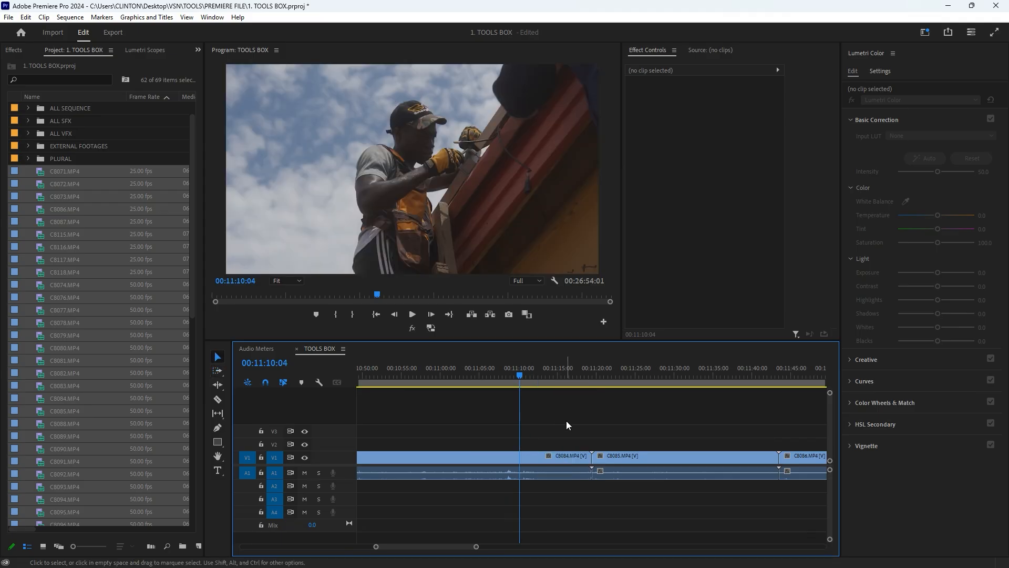
key("b")
left_click_drag(588, 462, 516, 466)
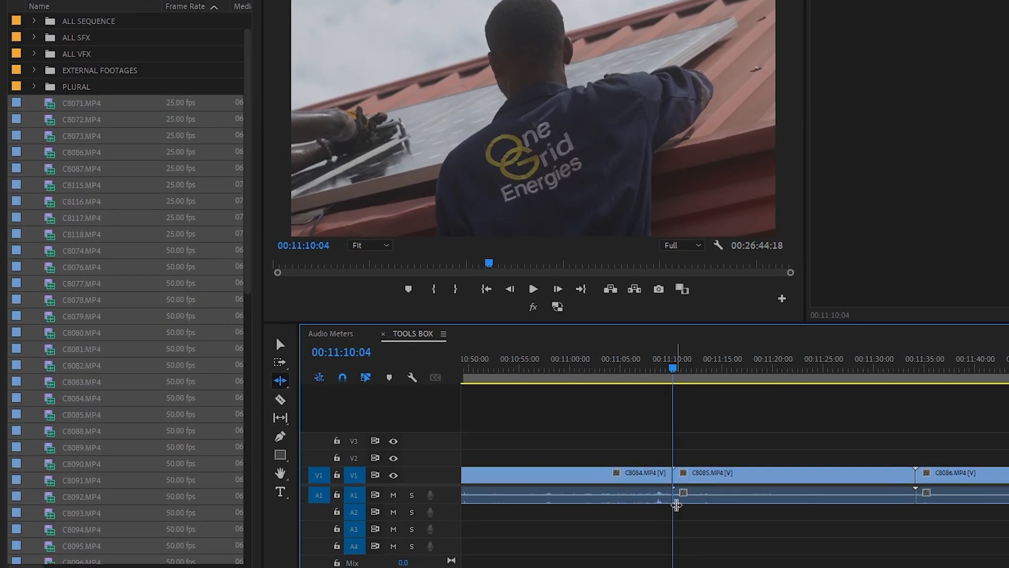
- Switch to the Rolling Edit Tool for the cut between C8084.MP4 and C8085.MP4
left_click(300, 378)
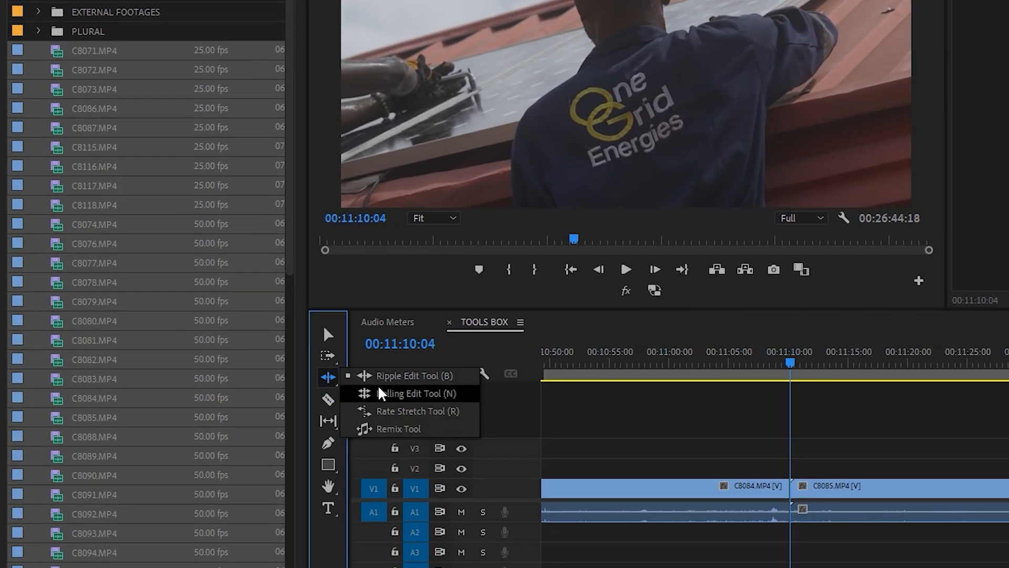
left_click(383, 395)
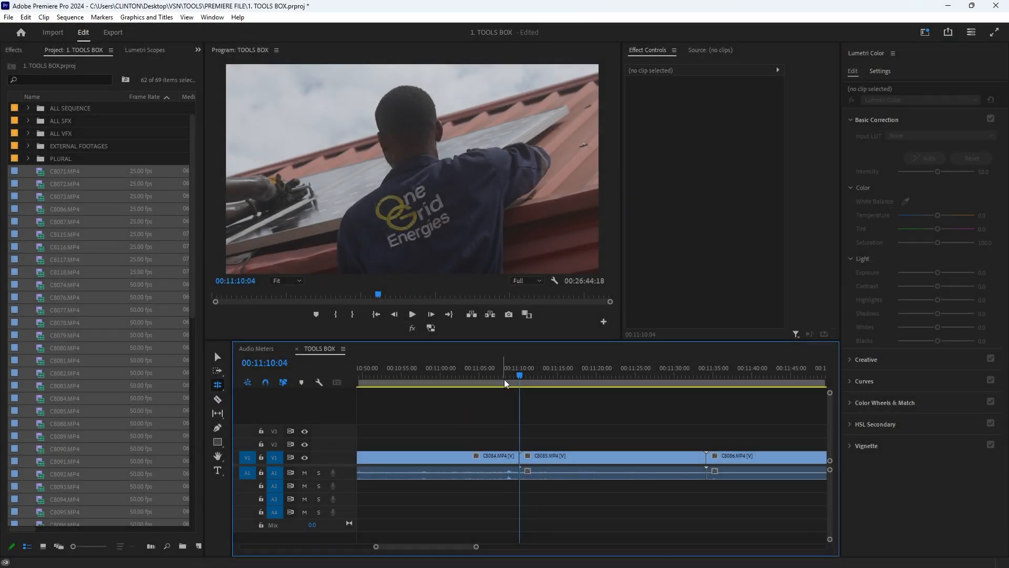
scroll(602, 428, "down", 2)
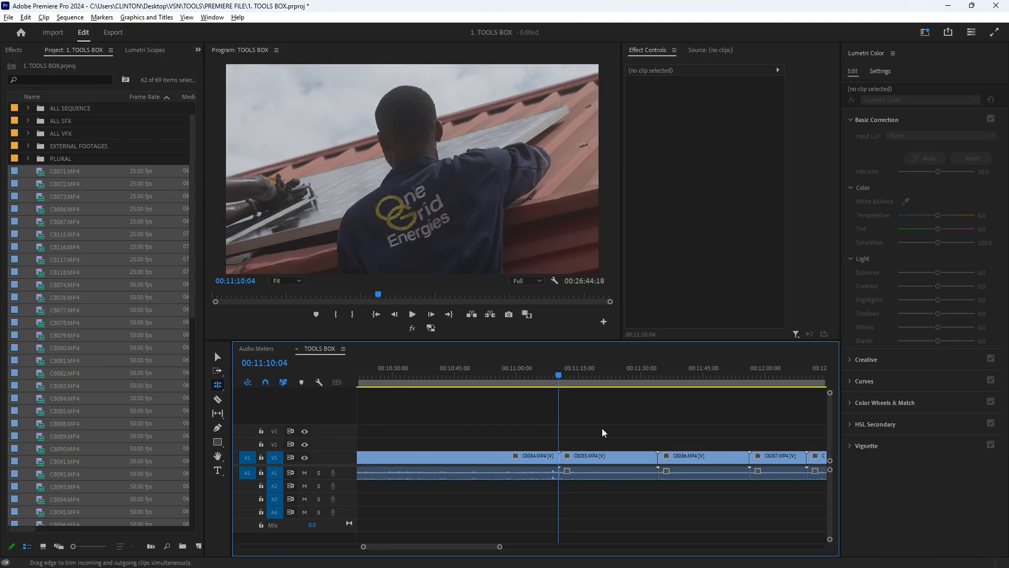
scroll(588, 410, "up", 1)
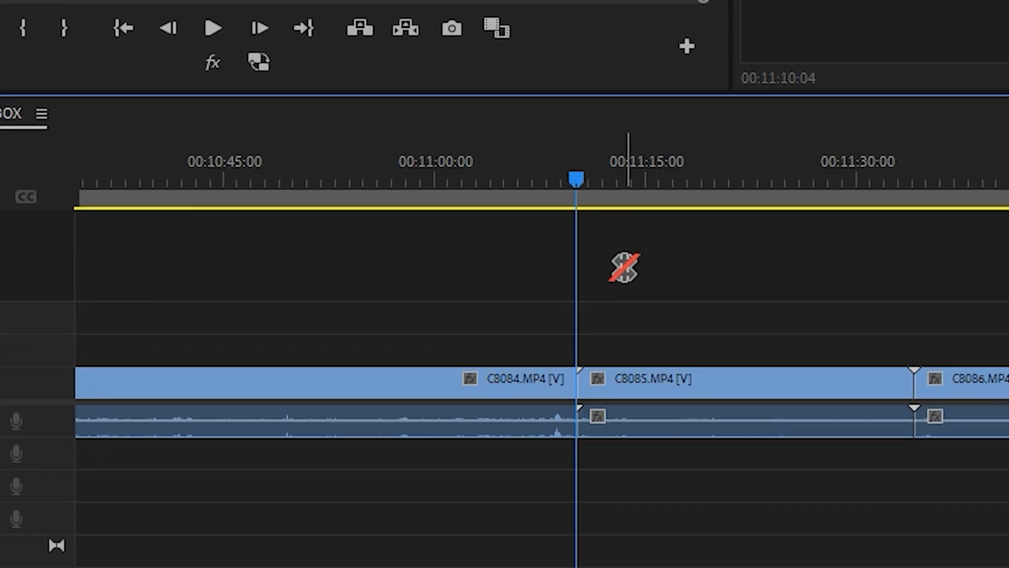
- Place the playhead exactly on the cut between C8084.MP4 and C8085.MP4 at 00:10:57:18
key("equal")
key("equal")
key("equal")
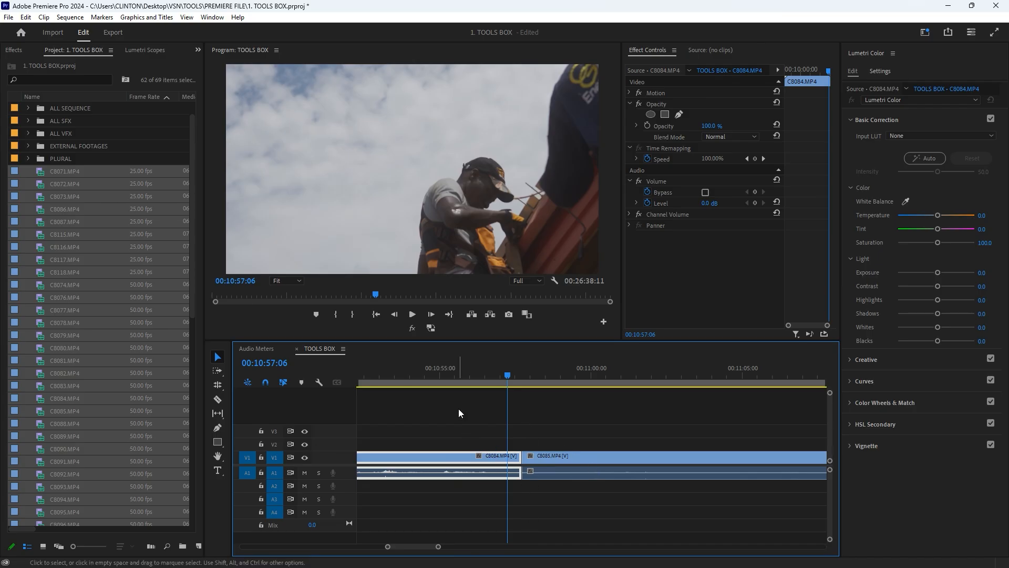
left_click(521, 374)
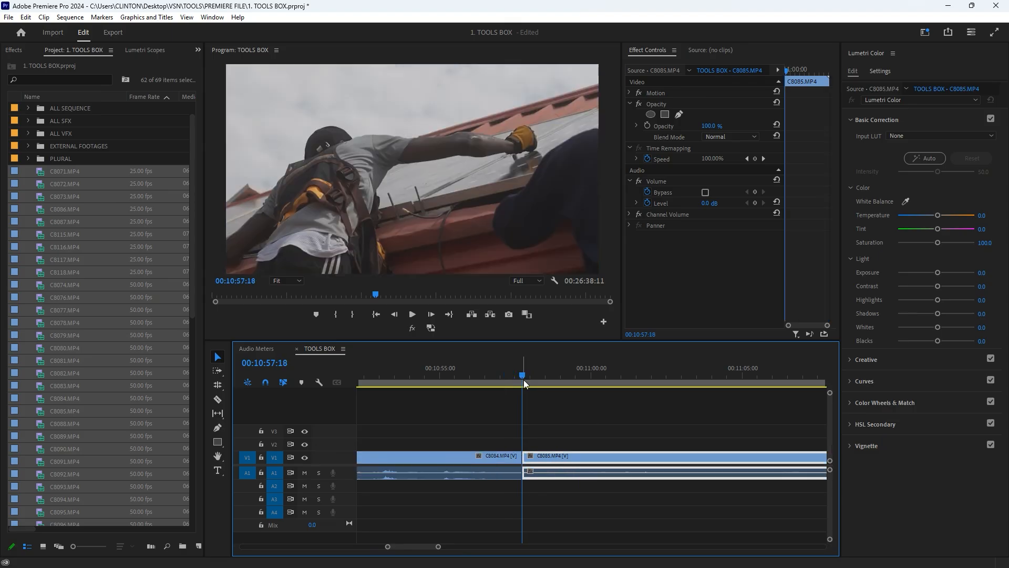
- Trim the end of clip C8084.MP4 back to the playhead at 00:10:57:00 with the Selection Tool, then undo the trim
mouse_move(524, 374)
left_mouse_down()
mouse_move(551, 377)
mouse_move(501, 368)
mouse_move(524, 374)
mouse_move(513, 380)
left_mouse_up()
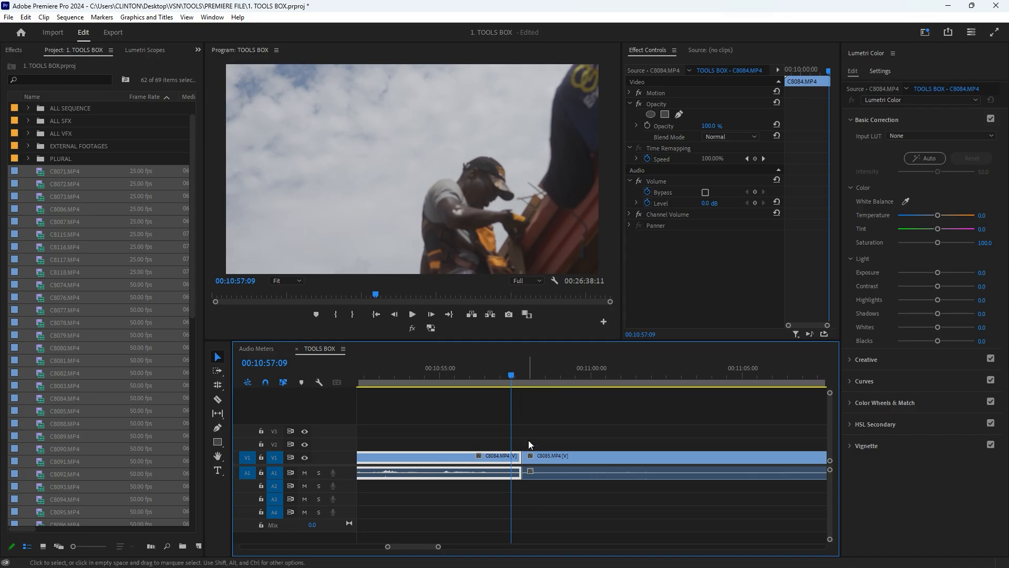
left_click_drag(513, 372, 499, 370)
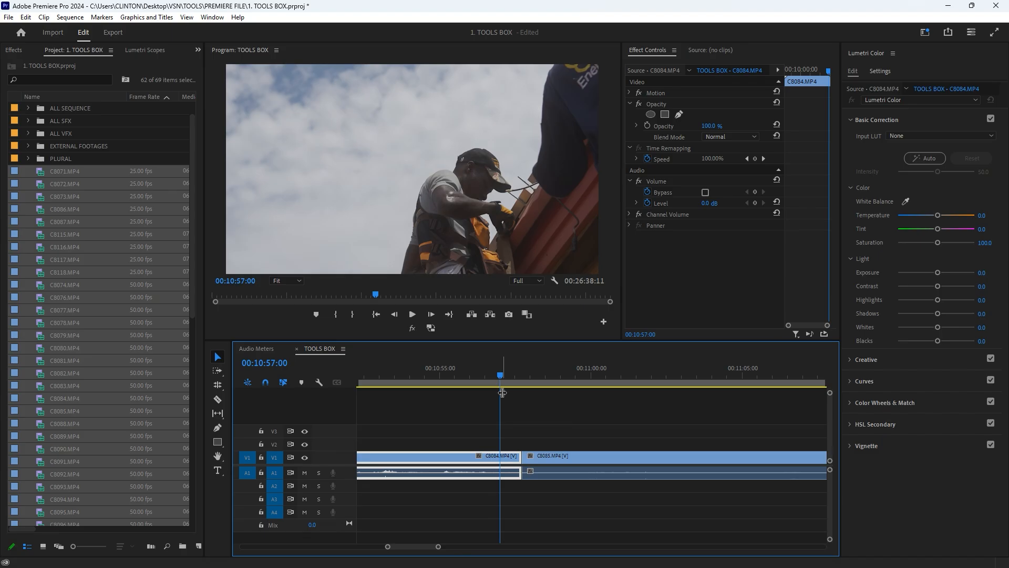
left_click_drag(520, 460, 500, 455)
left_click_drag(496, 368, 480, 389)
key("ctrl+z")
key("ctrl+z")
- Roll the cut between C8084.MP4 and C8085.MP4 back to 00:10:57:01 with the Rolling Edit Tool and scrub around it
key("n")
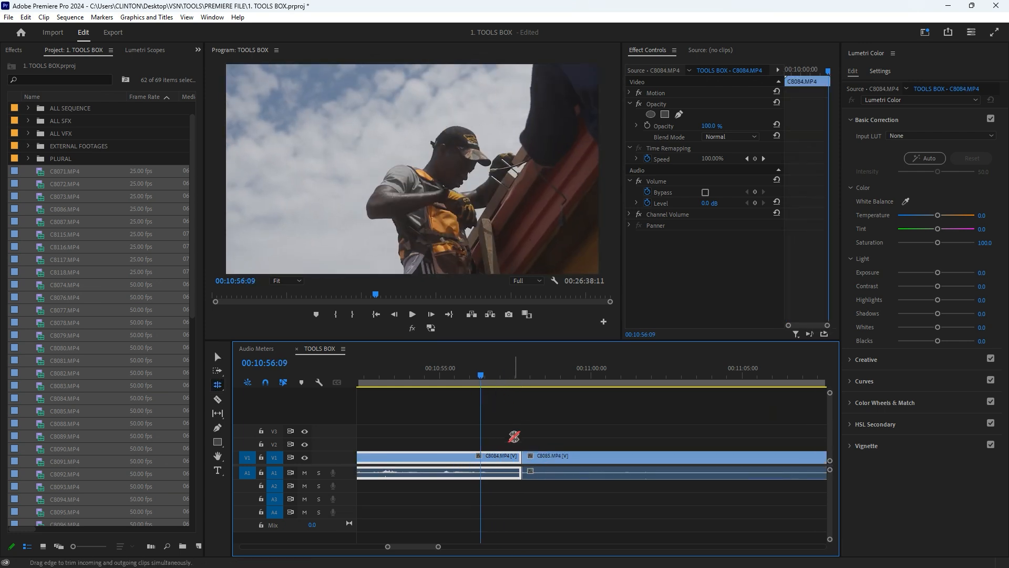
left_click_drag(497, 377, 504, 384)
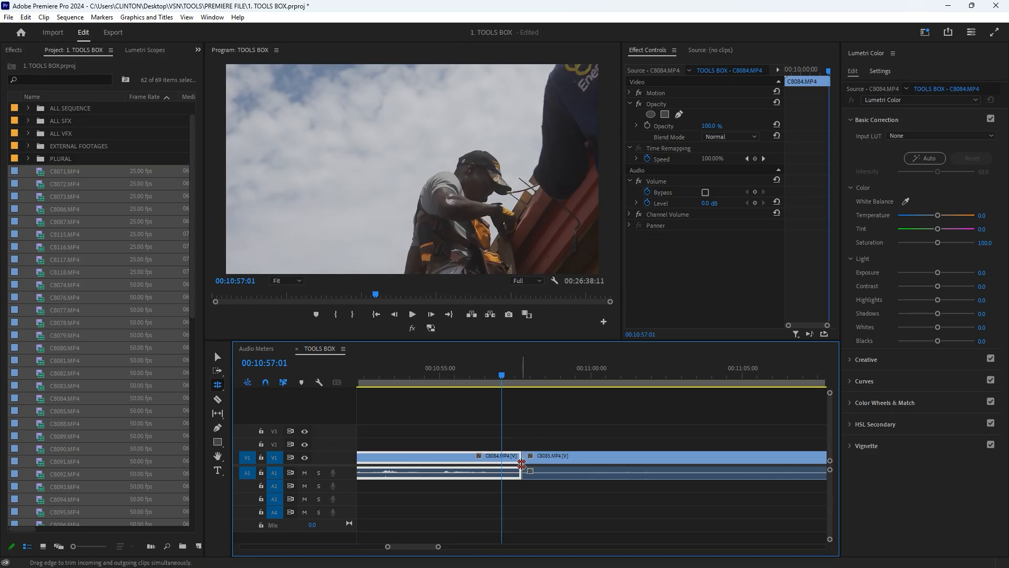
left_click_drag(521, 462, 501, 457)
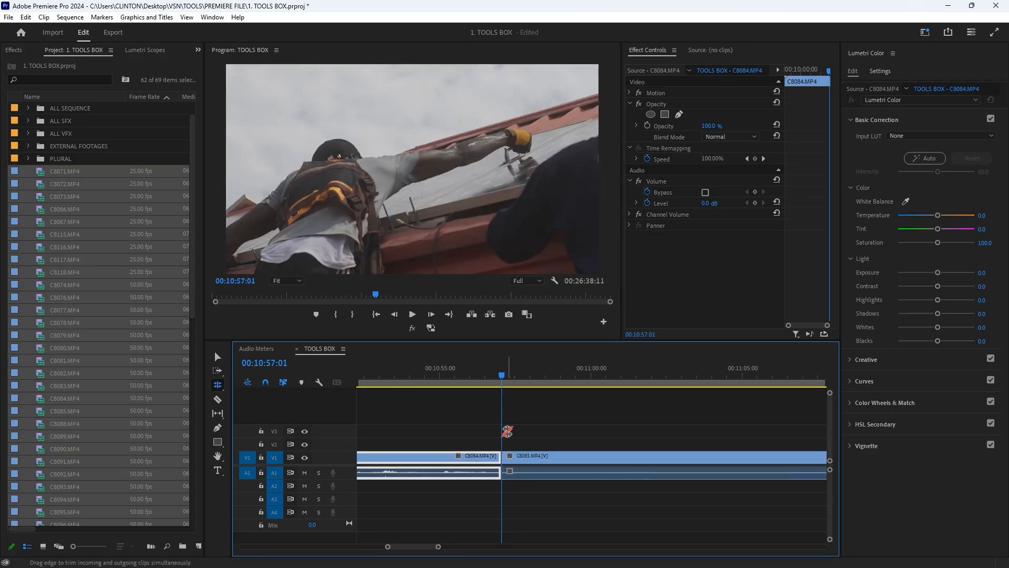
left_click(497, 369)
left_click_drag(497, 366, 482, 381)
left_click(507, 366)
scroll(490, 427, "down", 2)
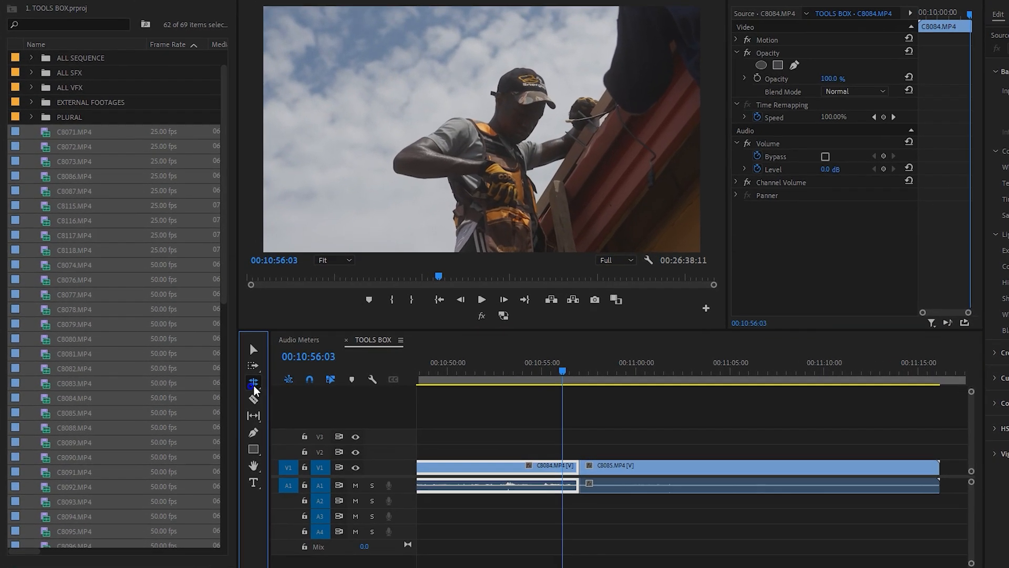
- Split clip C8084.MP4 at 00:10:03:01 and delete the part before the split
left_click(218, 384)
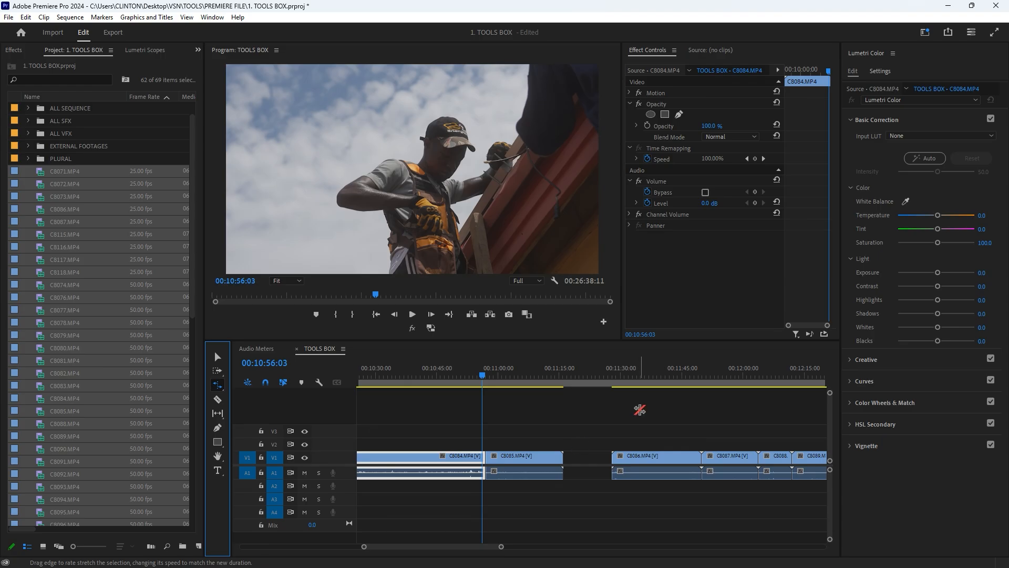
scroll(625, 408, "down", 5)
key("=")
mouse_move(504, 361)
left_mouse_down()
mouse_move(515, 357)
mouse_move(488, 359)
left_mouse_up()
key("space")
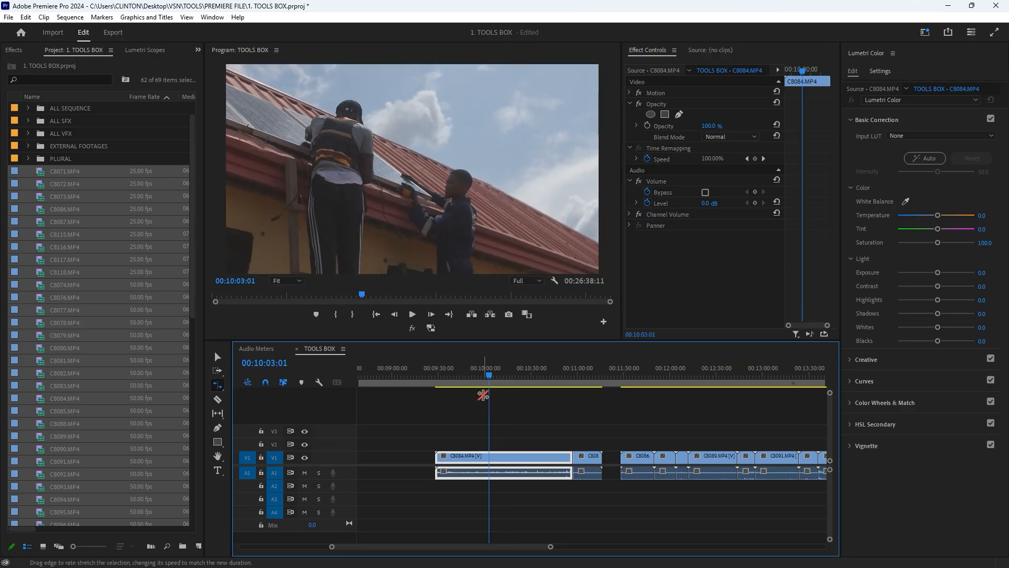
key("ctrl+k")
key("v")
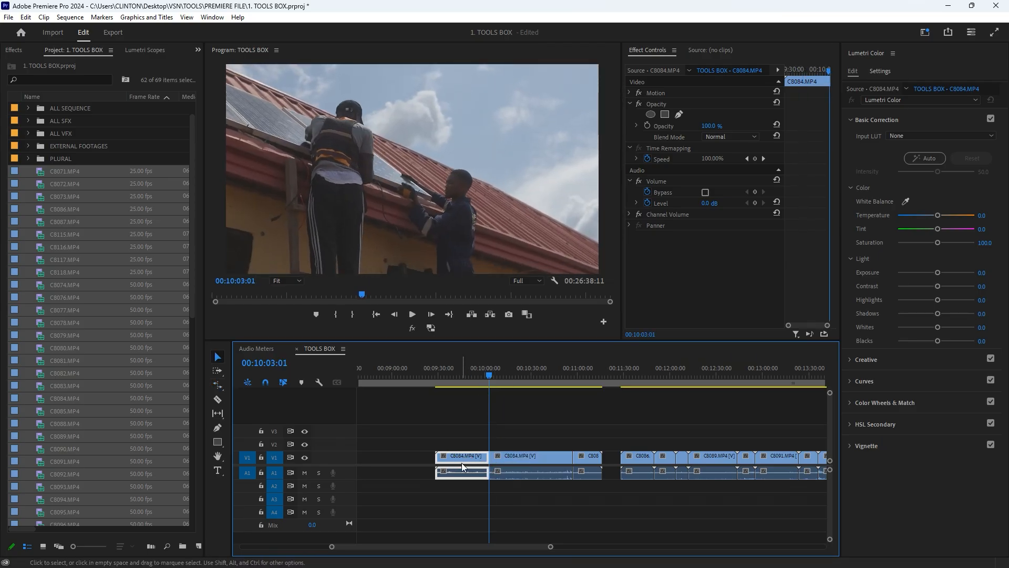
key("Delete")
- Split the remaining C8084.MP4 clip at 00:10:11:06 and delete the part after the split
scroll(510, 440, "up", 3)
left_click_drag(450, 368, 486, 382)
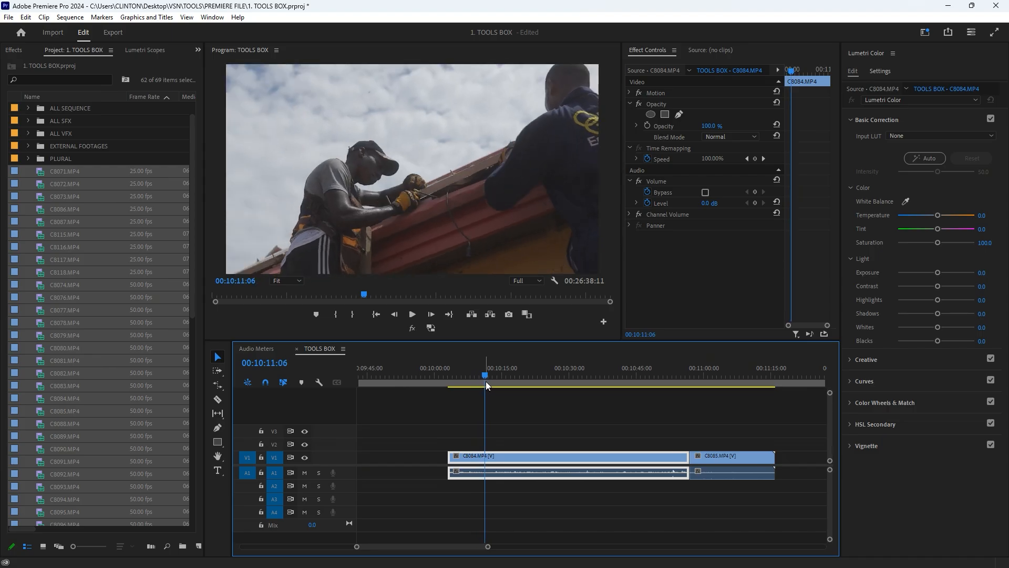
key("ctrl+k")
left_click(604, 447)
left_click(593, 468)
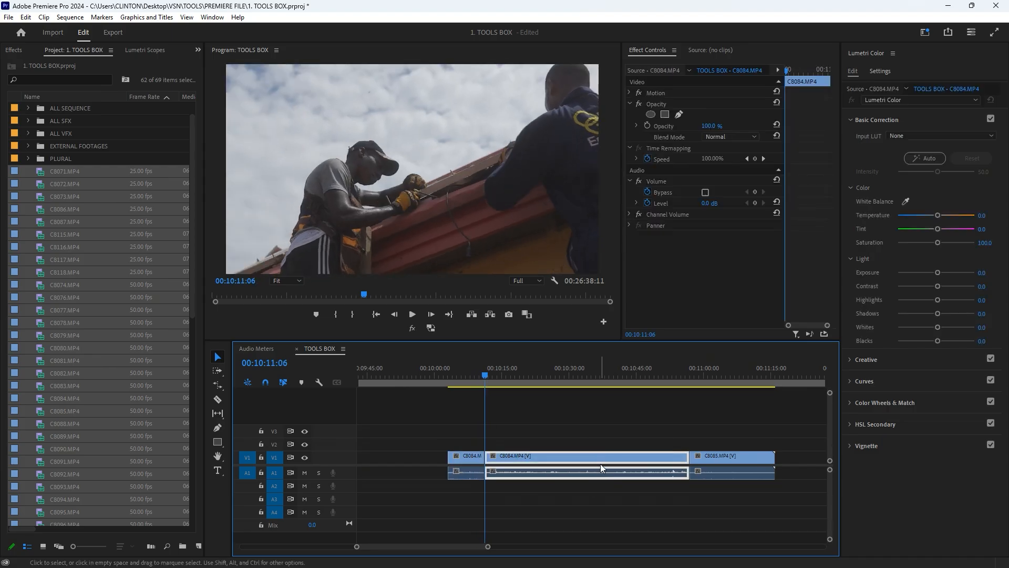
key("Delete")
- Speed up the short C8084.MP4 clip with the Rate Stretch Tool by pulling its end back to shortly before 00:10:05:00
scroll(440, 430, "up", 2)
scroll(525, 416, "up", 3)
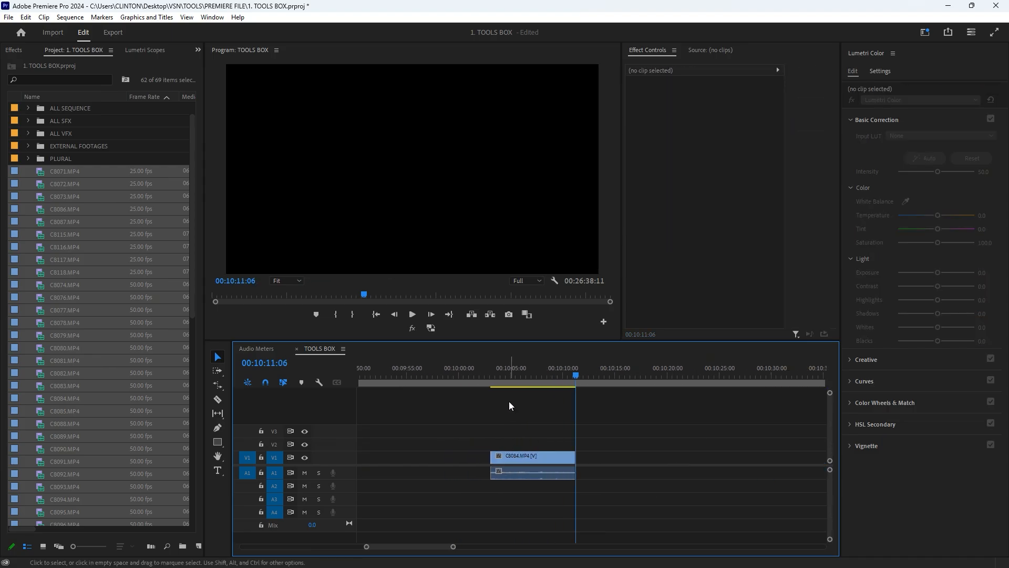
left_click(487, 373)
left_click(220, 401)
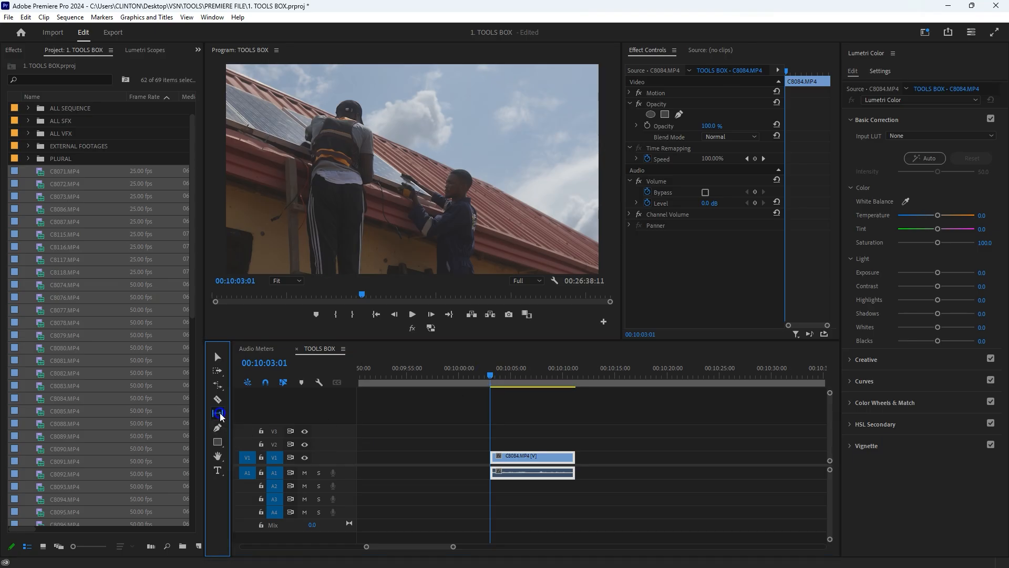
left_click(217, 385)
left_click(272, 407)
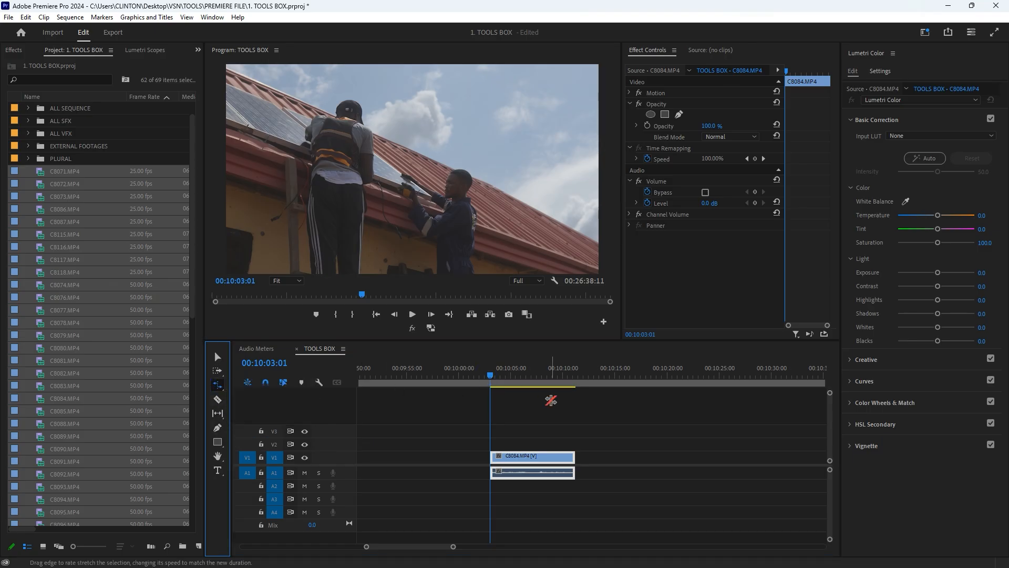
left_click_drag(574, 457, 504, 450)
- Play the sped-up C8084.MP4 clip from its start to check the motion
scroll(504, 451, "up", 3)
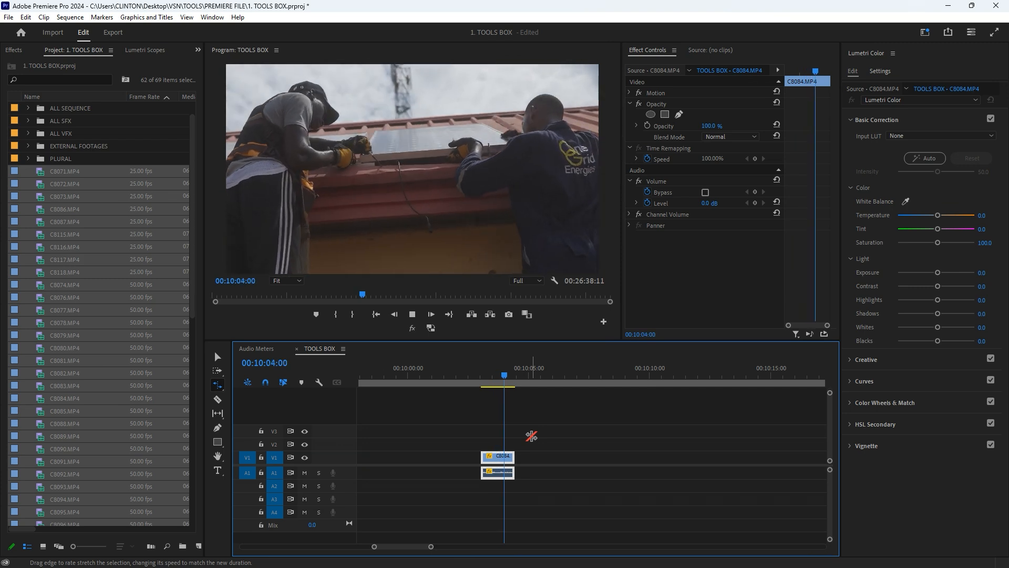
key("space")
left_click(481, 380)
key("space")
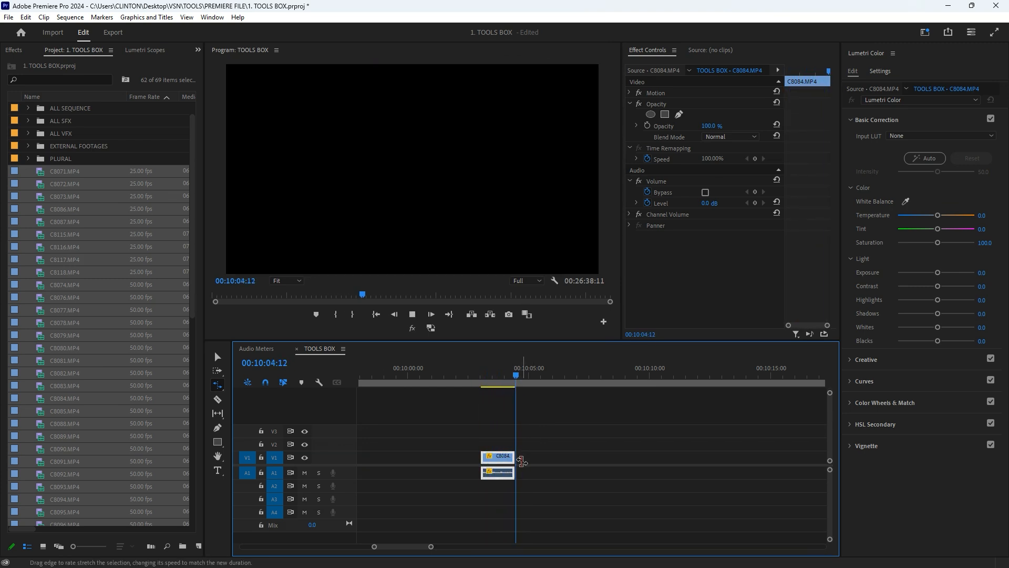
left_click(502, 383)
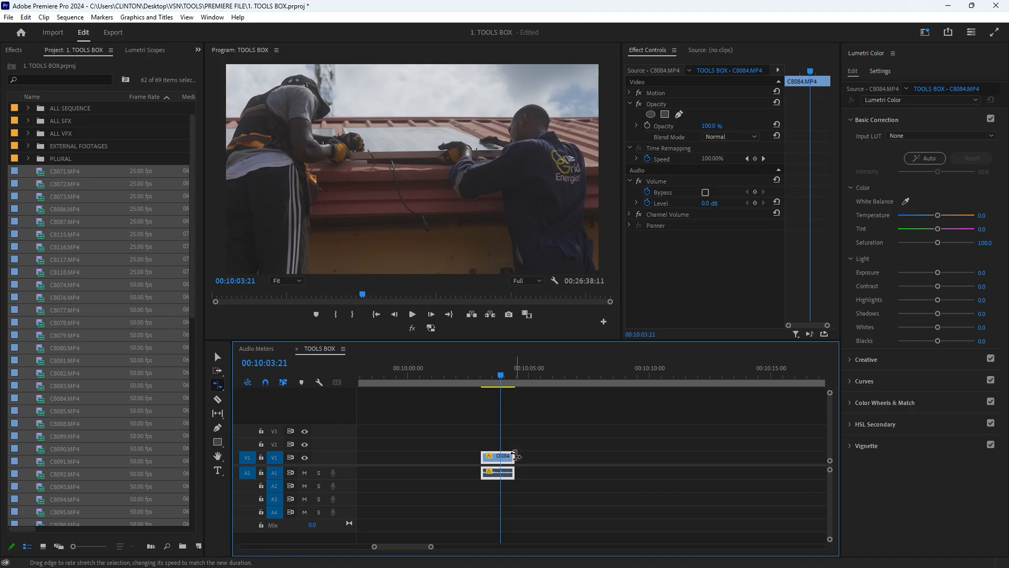
- Stretch the end of C8084.MP4 out to about 112% speed and play the clip from its start
left_click_drag(512, 456, 657, 460)
left_click(479, 371)
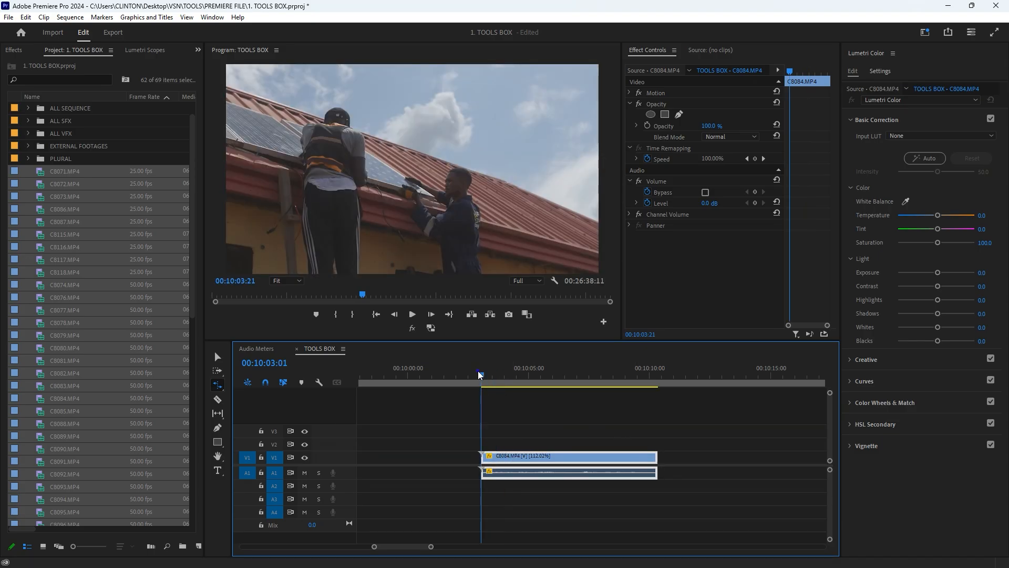
key("space")
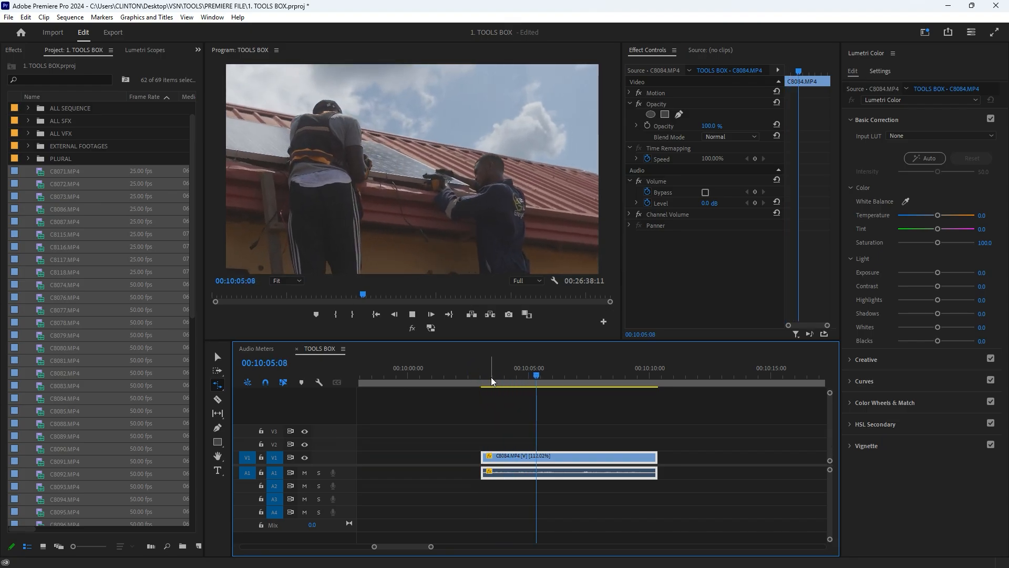
key("space")
- Rate-stretch the end of C8084.MP4 further out to about 56% speed and play the slowed clip from its start
scroll(482, 474, "down", 3)
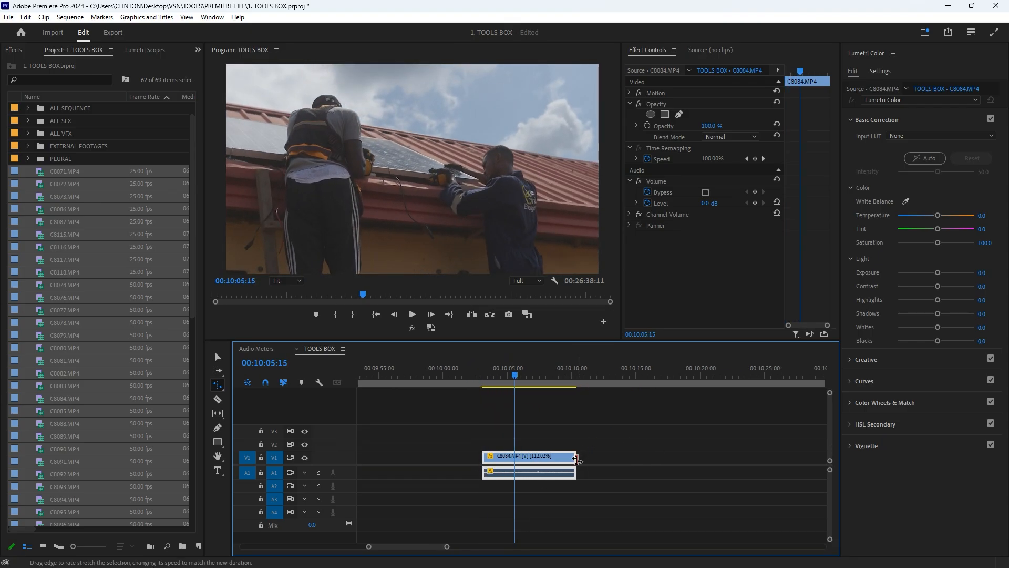
left_click(599, 464)
left_click_drag(575, 459, 651, 458)
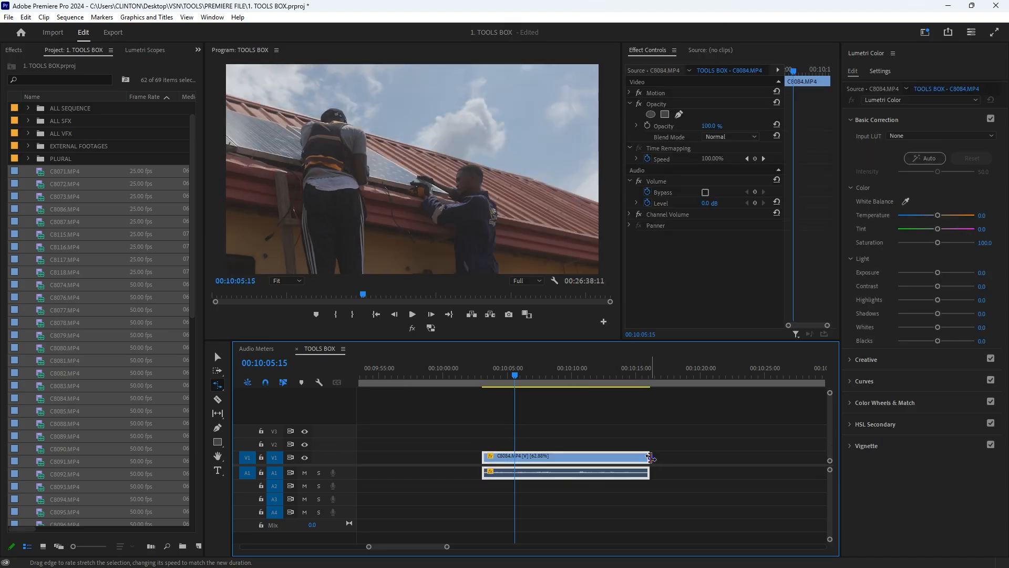
left_click(680, 455)
left_click_drag(651, 458, 669, 459)
left_click_drag(491, 378, 483, 380)
key("space")
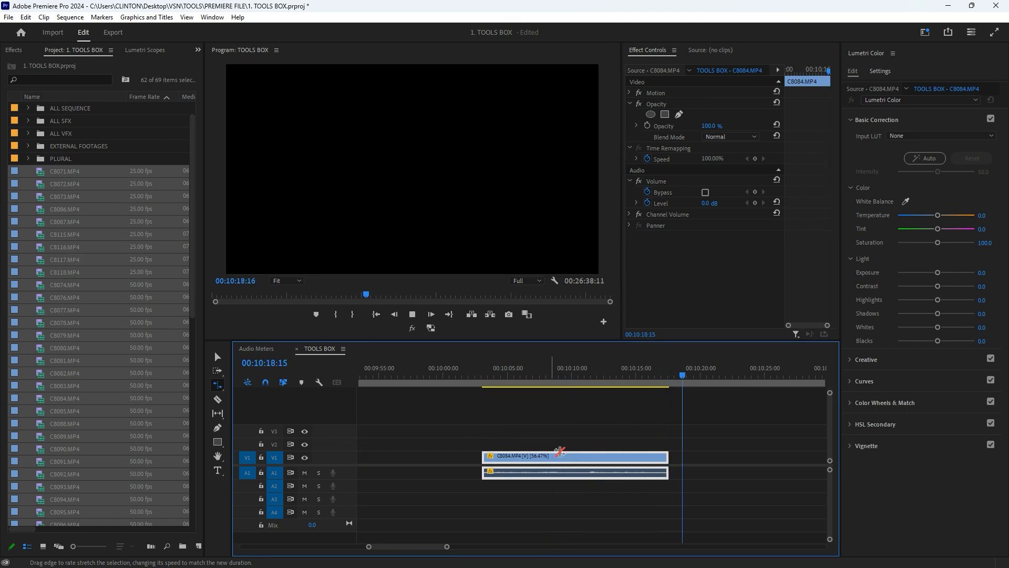
left_click(489, 375)
left_click_drag(488, 375, 501, 372)
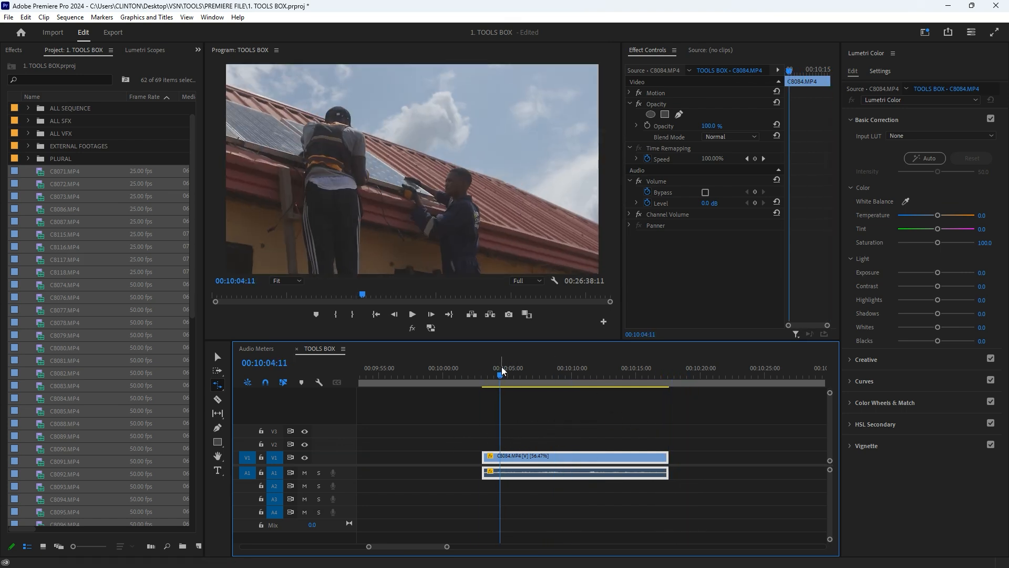
- Open the Speed/Duration settings of C8084.MP4 to check its speed and duration, then close them
scroll(535, 465, "up", 3)
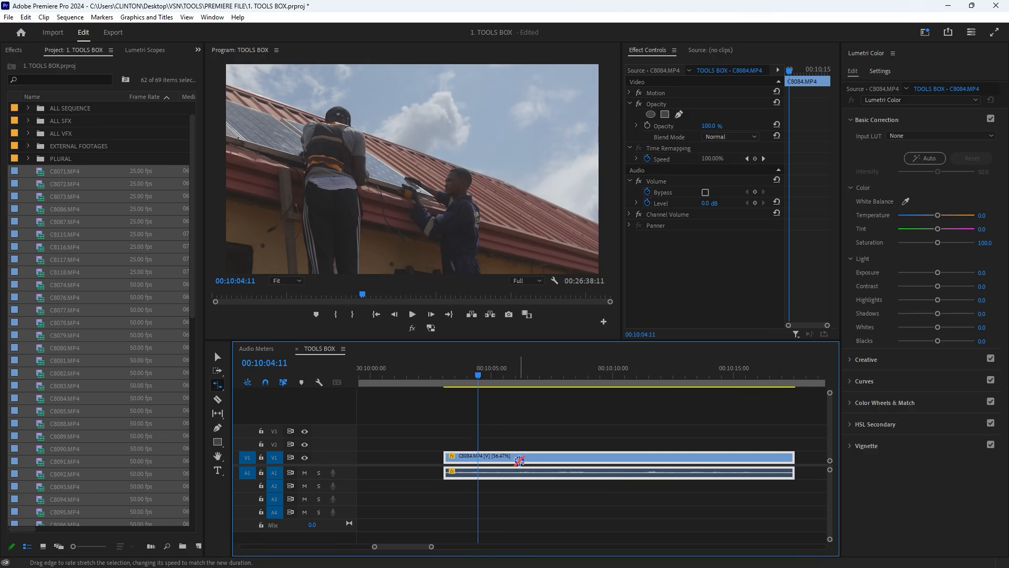
right_click(522, 462)
left_click(563, 319)
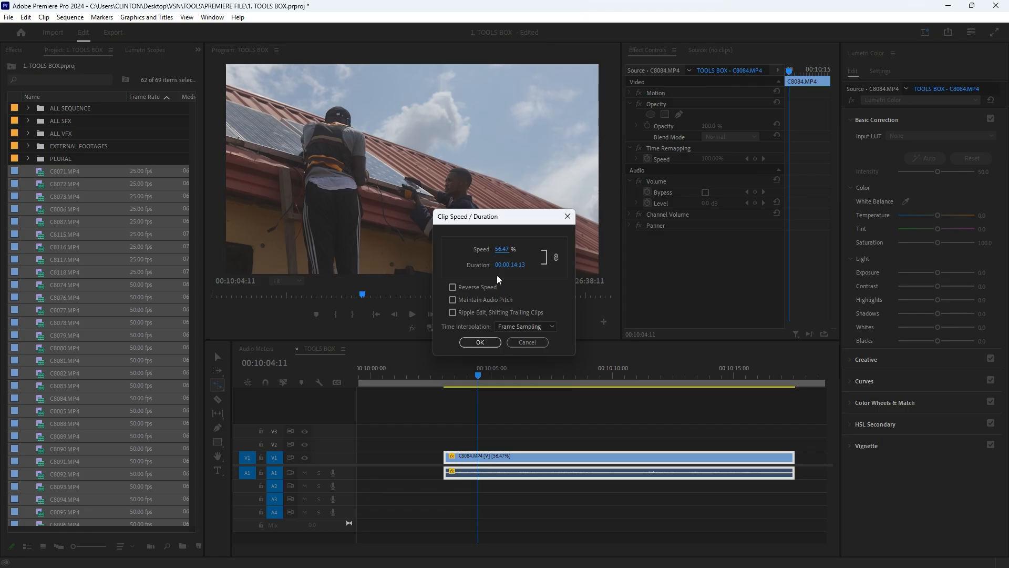
left_click(565, 217)
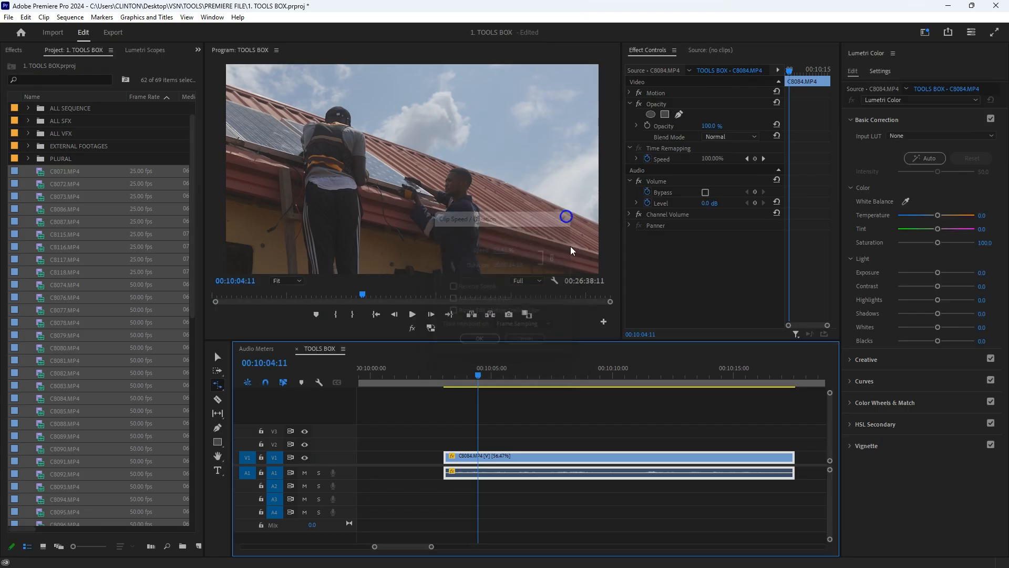
- Switch to the Remix Tool and show more of the sequence around the C8084.MP4 clip
scroll(513, 468, "down", 4)
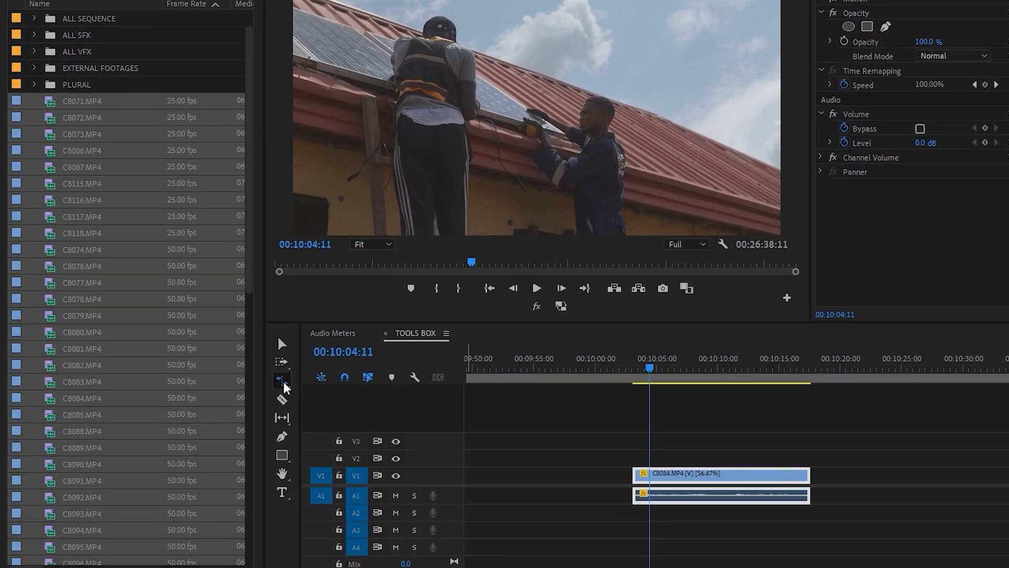
left_click(283, 380)
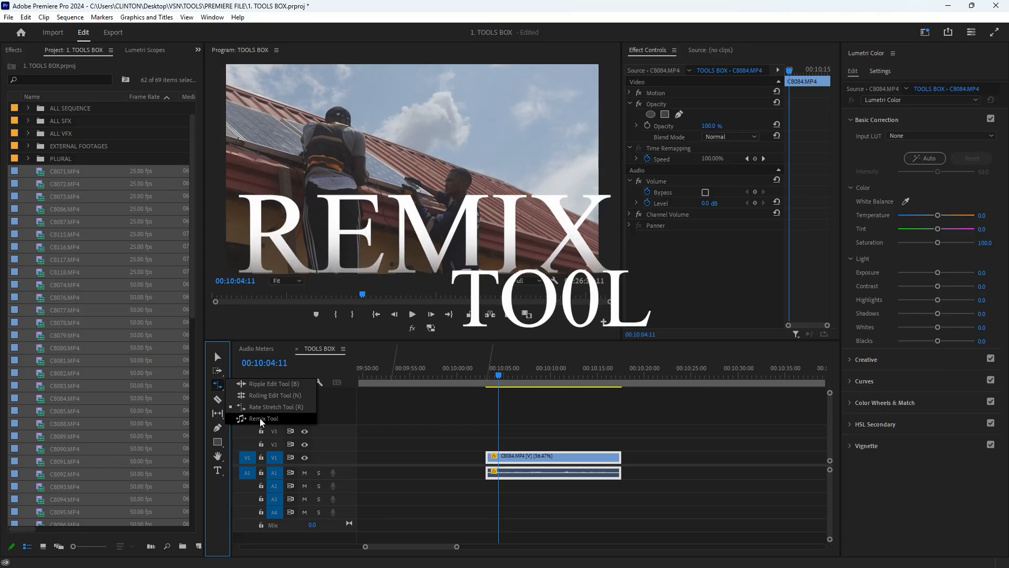
key("minus")
key("minus")
key("minus")
key("minus")
key("minus")
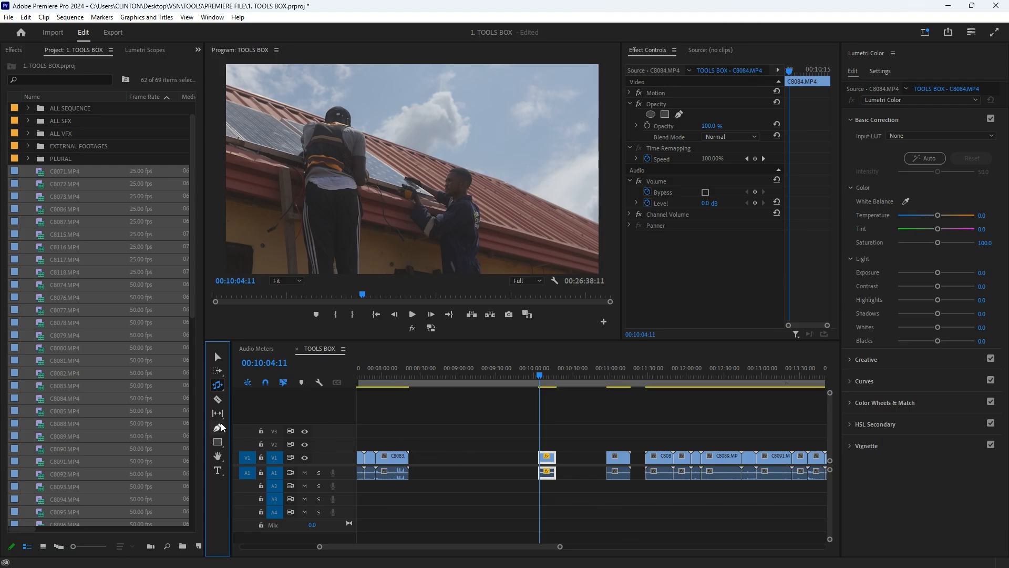
- Play and scrub through the Official Trailer audio clip on track A1, leaving the playhead at 00:29:32:11
scroll(414, 471, "up", 5)
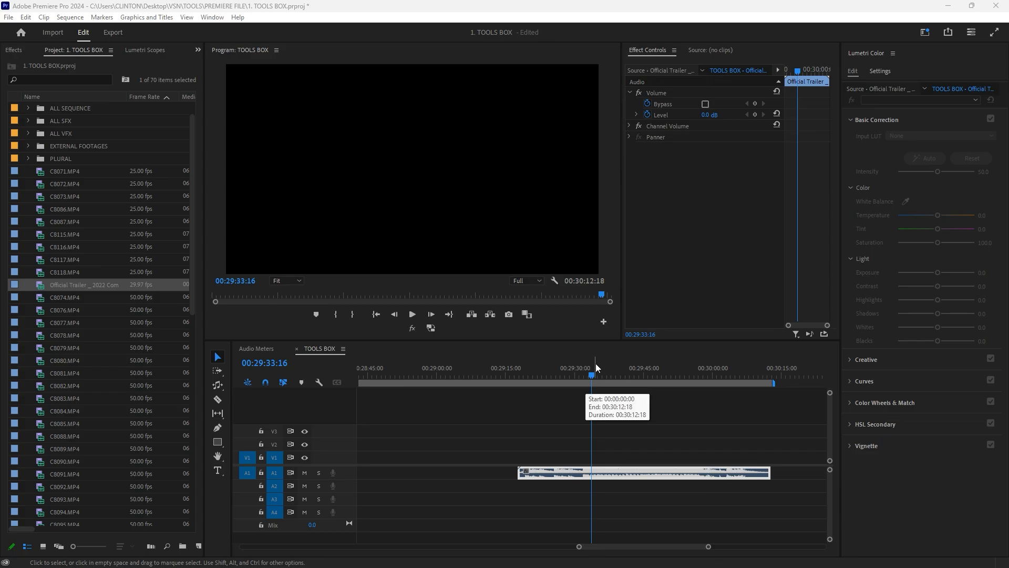
left_click_drag(596, 373, 690, 374)
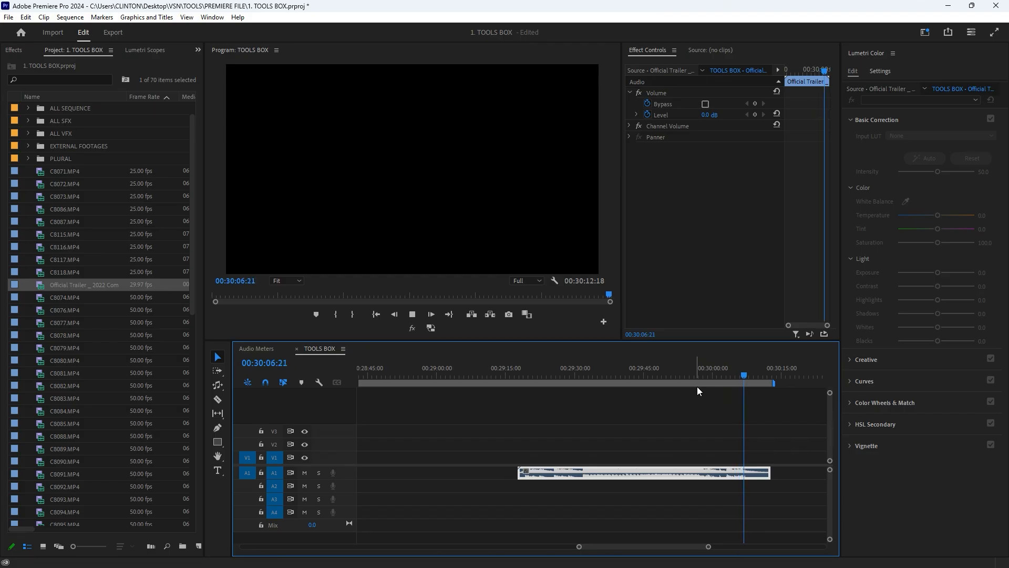
key("space")
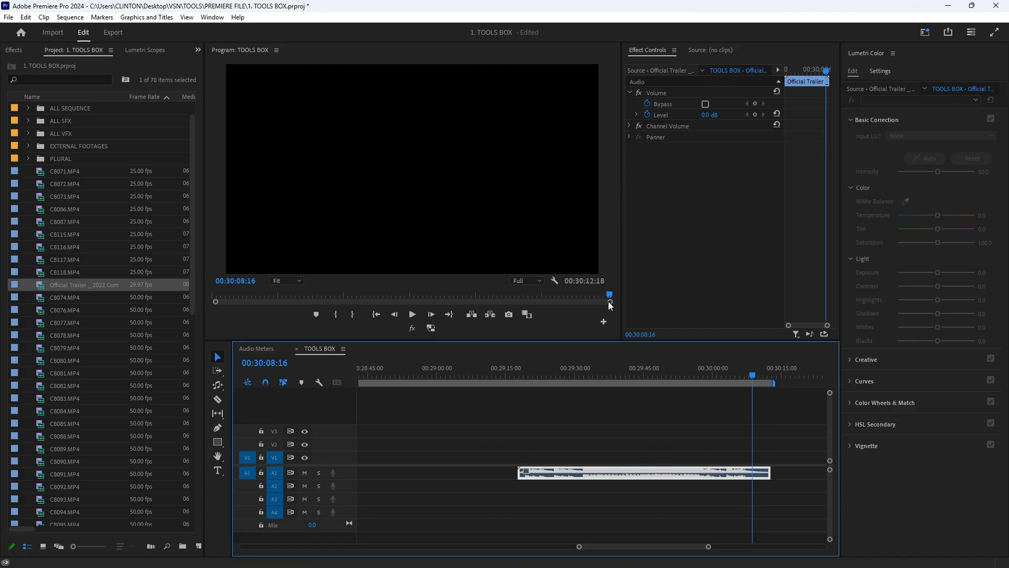
left_click(640, 373)
left_click_drag(643, 367, 652, 373)
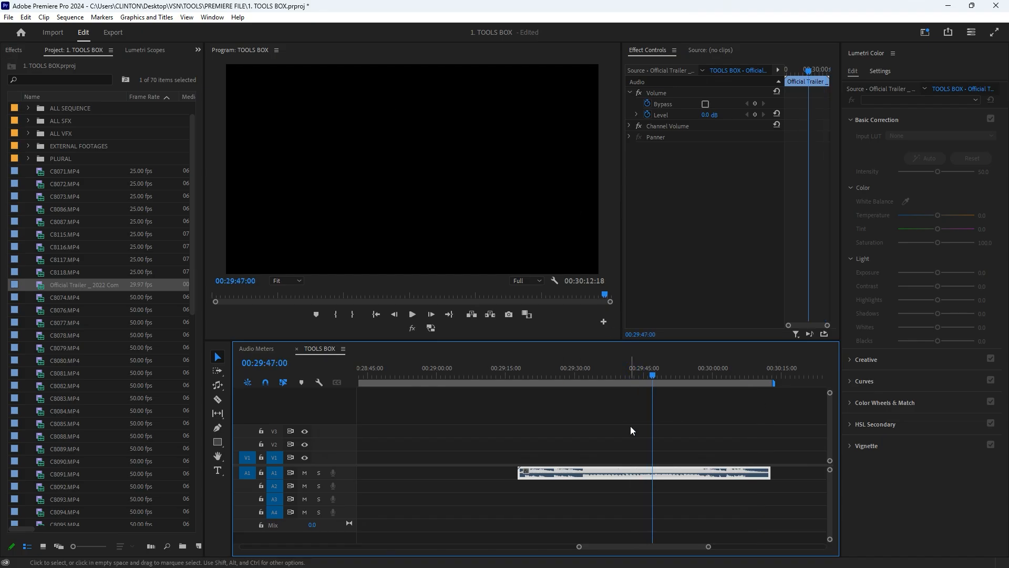
scroll(591, 472, "down", 1)
scroll(580, 475, "down", 3)
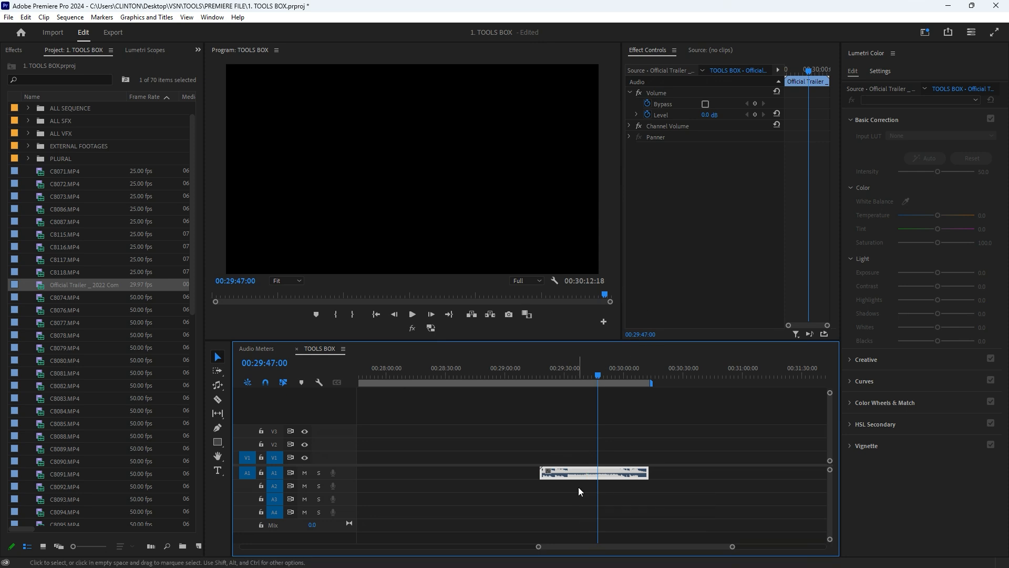
left_click_drag(597, 371, 571, 369)
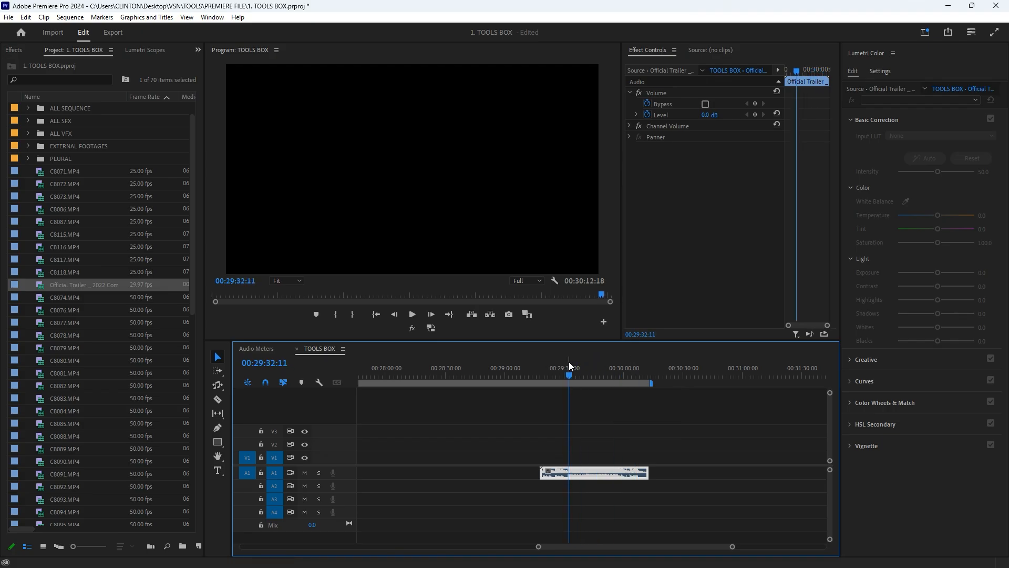
- Extend the Official Trailer audio clip on track A1 with the Remix Tool to a target duration of about 00:02:23:07
left_click(580, 371)
left_click_drag(579, 368, 600, 373)
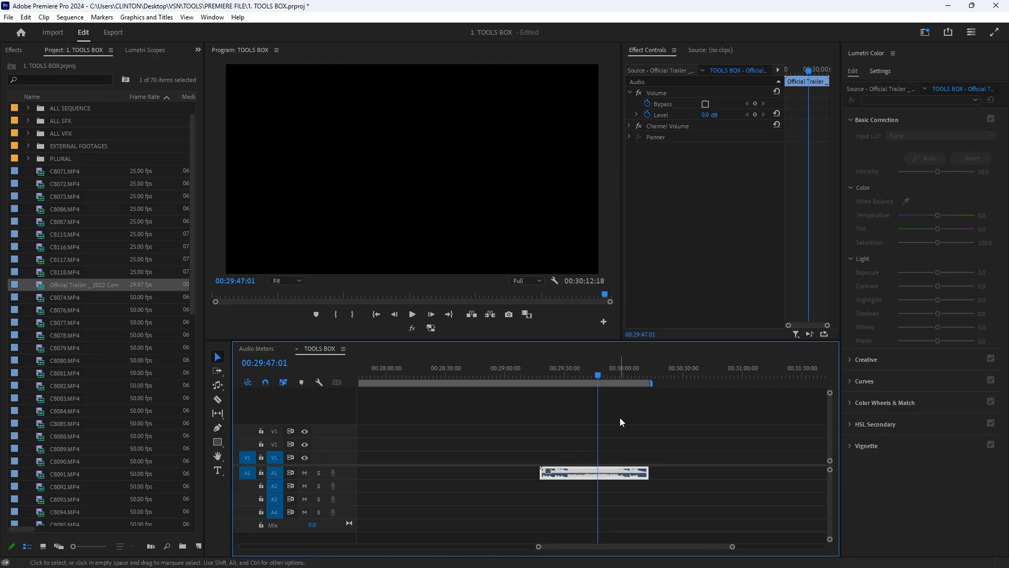
left_click(595, 371)
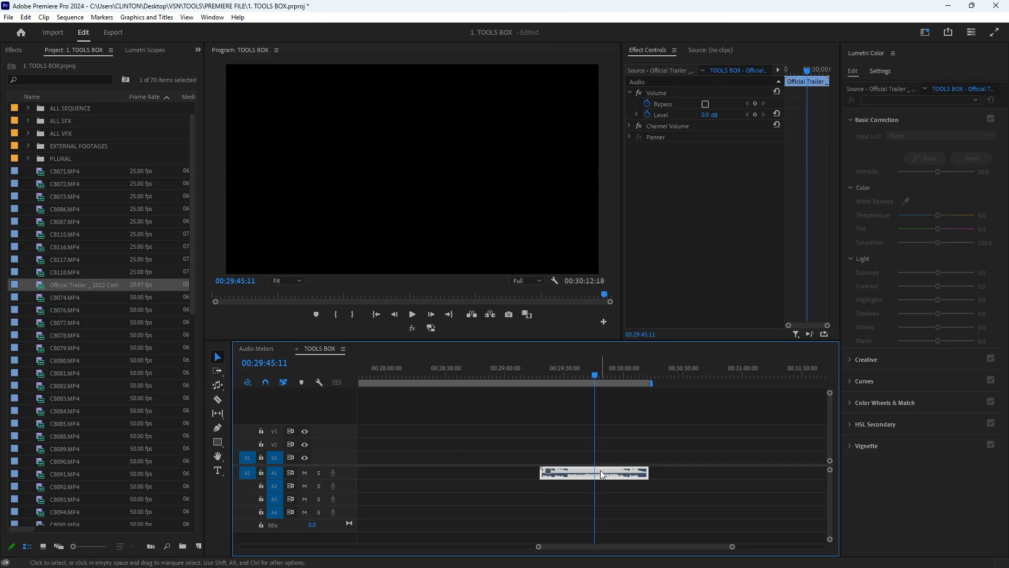
scroll(532, 470, "down", 2)
left_click(217, 385)
left_click_drag(602, 472, 780, 475)
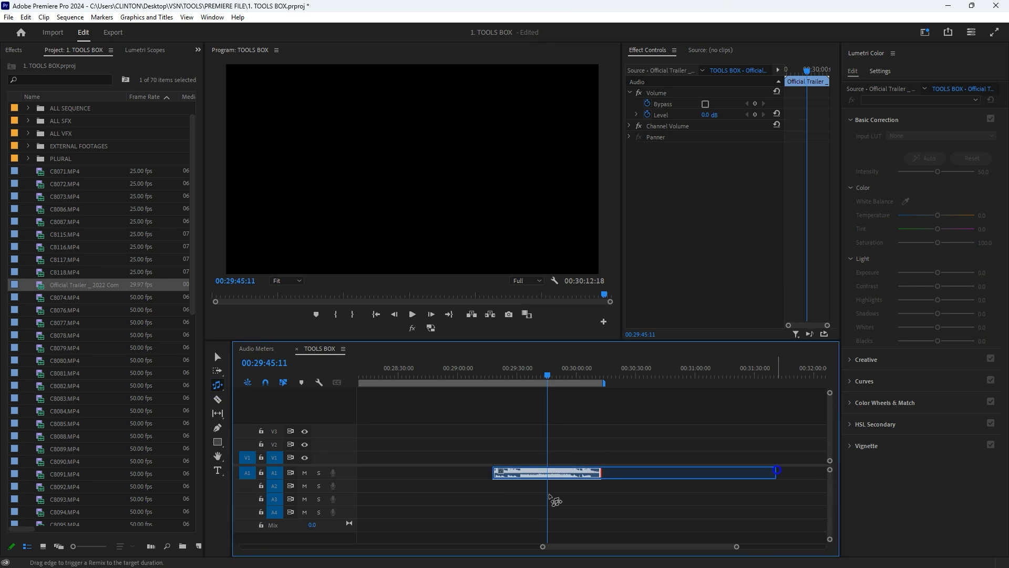
scroll(513, 493, "down", 4)
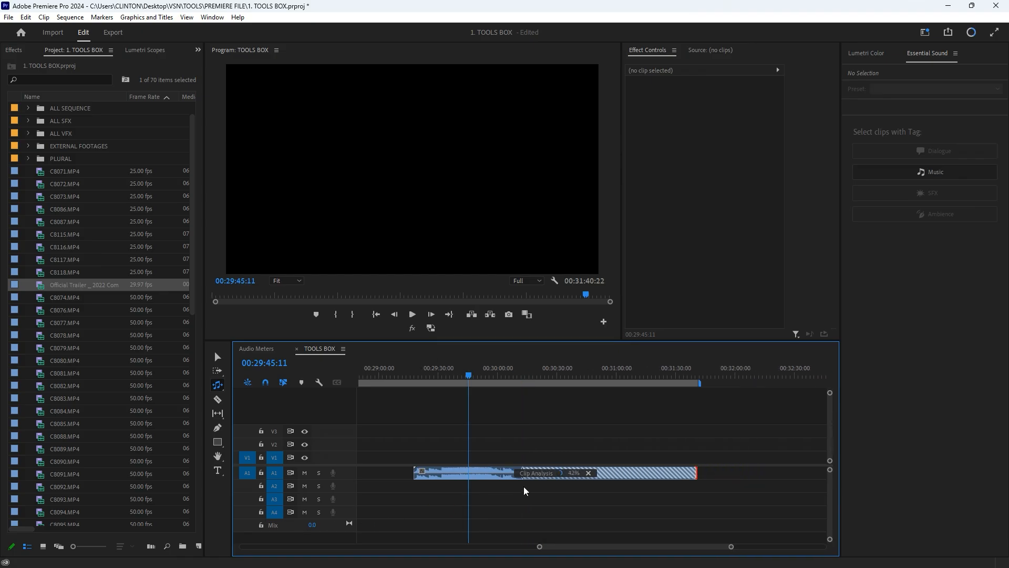
- Play the remixed Official Trailer clip from 00:29:49:08 to hear how the extended section sounds
left_click(473, 377)
scroll(456, 451, "up", 4)
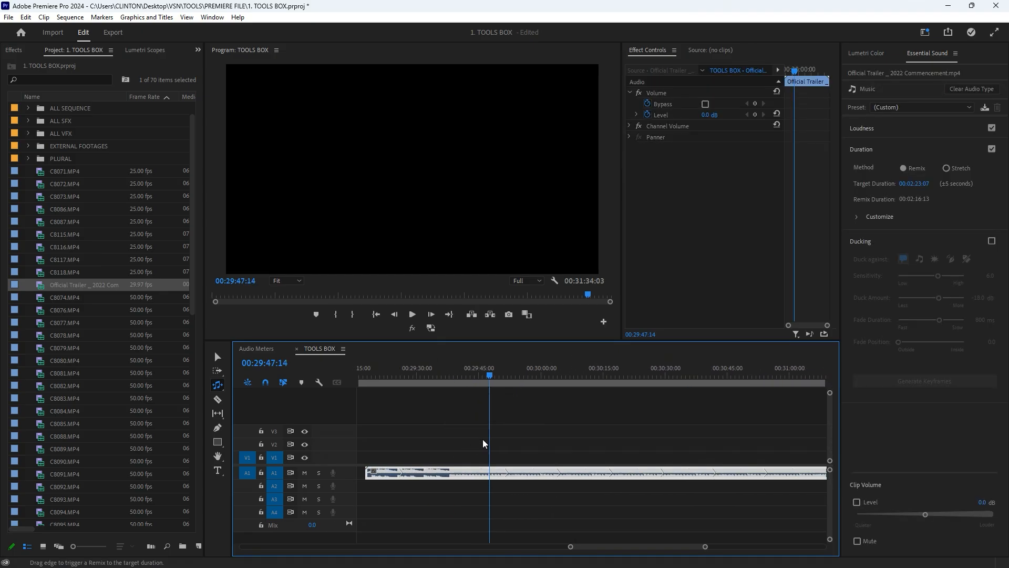
left_click_drag(493, 374, 497, 374)
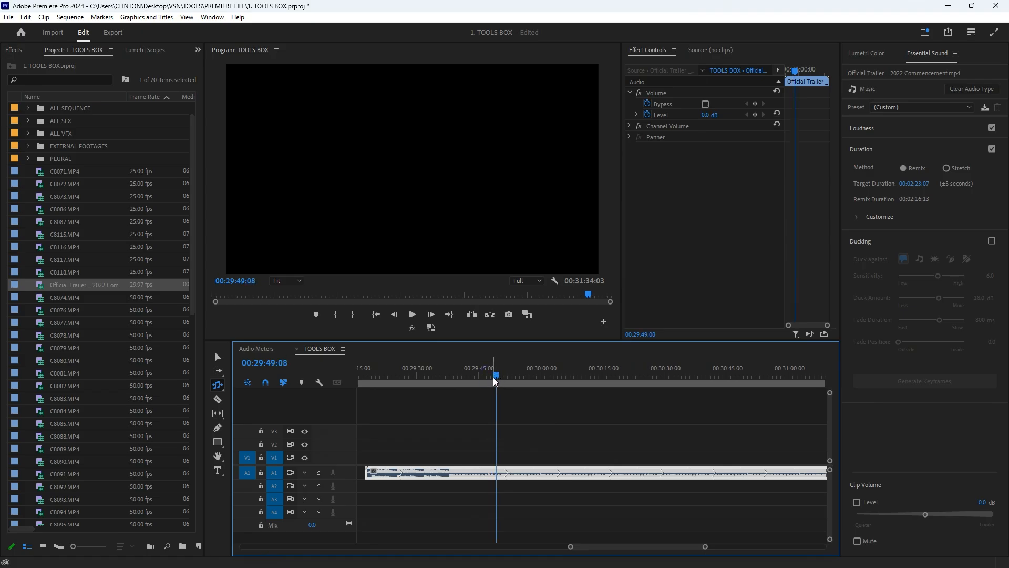
key("space")
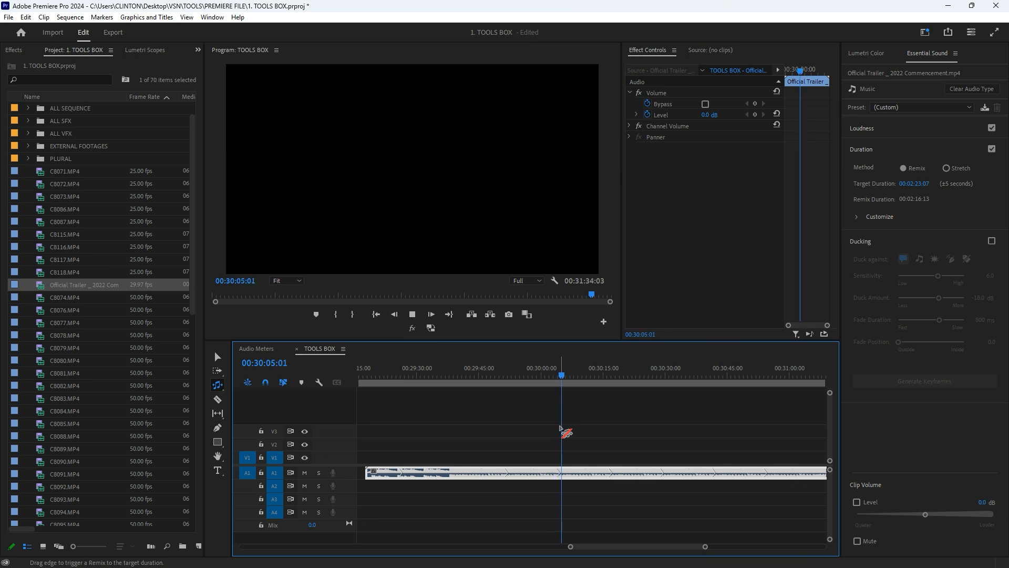
key("space")
- Increase the height of track A1 and examine the remix segments along the extended audio clip
scroll(587, 455, "down", 4)
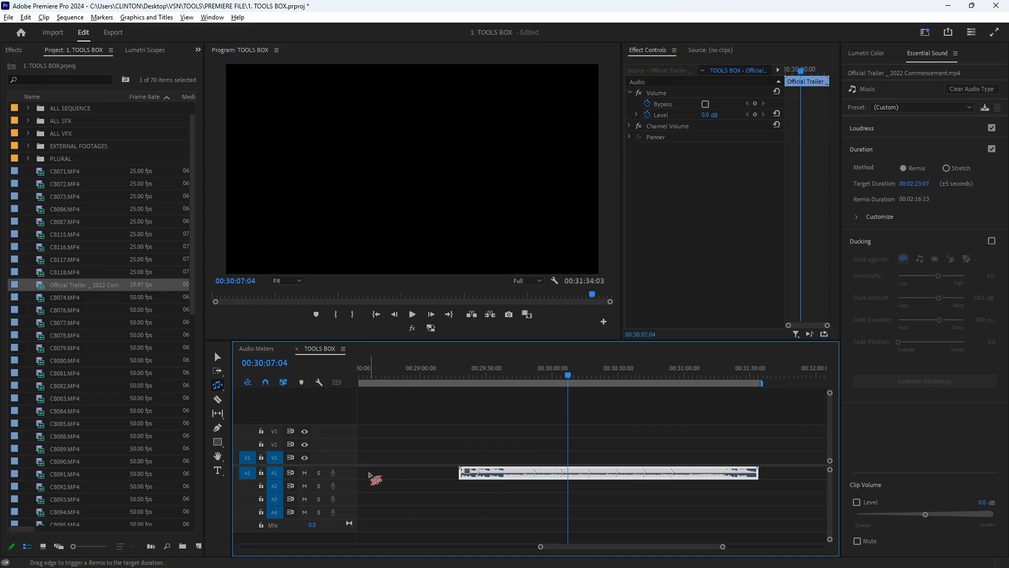
scroll(389, 477, "up", 2)
scroll(559, 467, "up", 2)
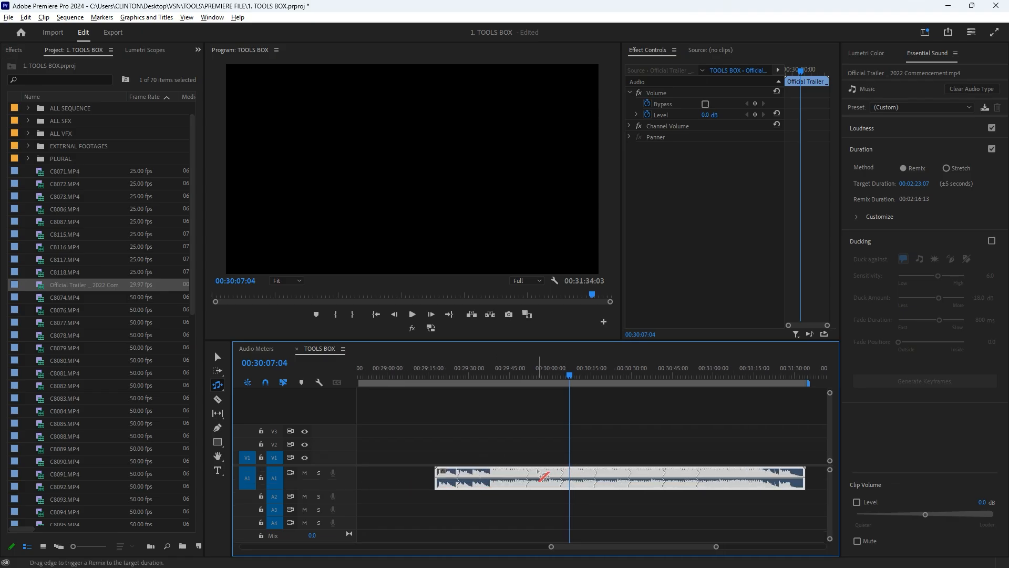
scroll(551, 476, "down", 2)
scroll(596, 470, "down", 2)
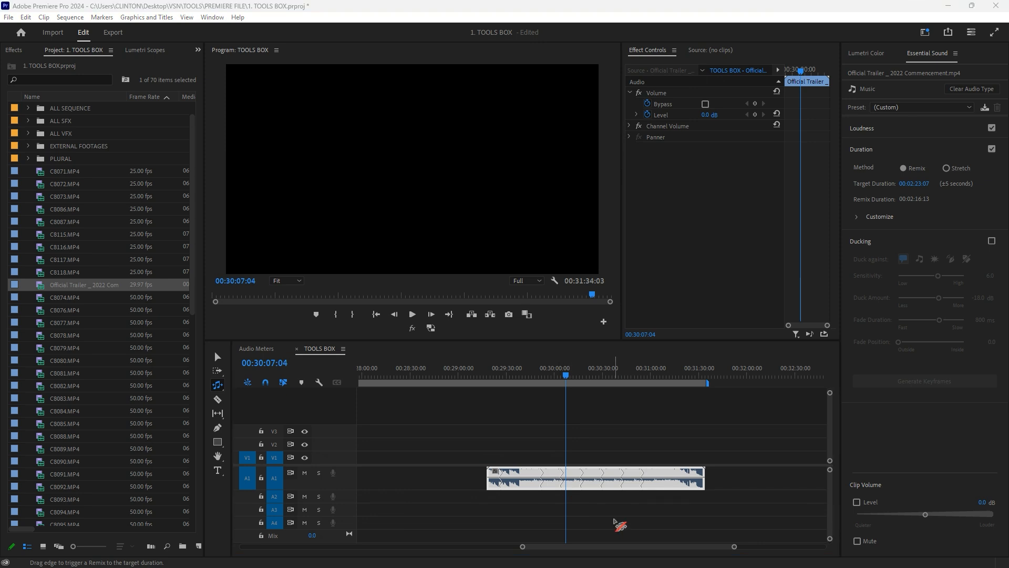
- Split the remixed audio clip on track A1 at several points with the Razor Tool, including near 00:29:30:06
left_click_drag(536, 375, 652, 376)
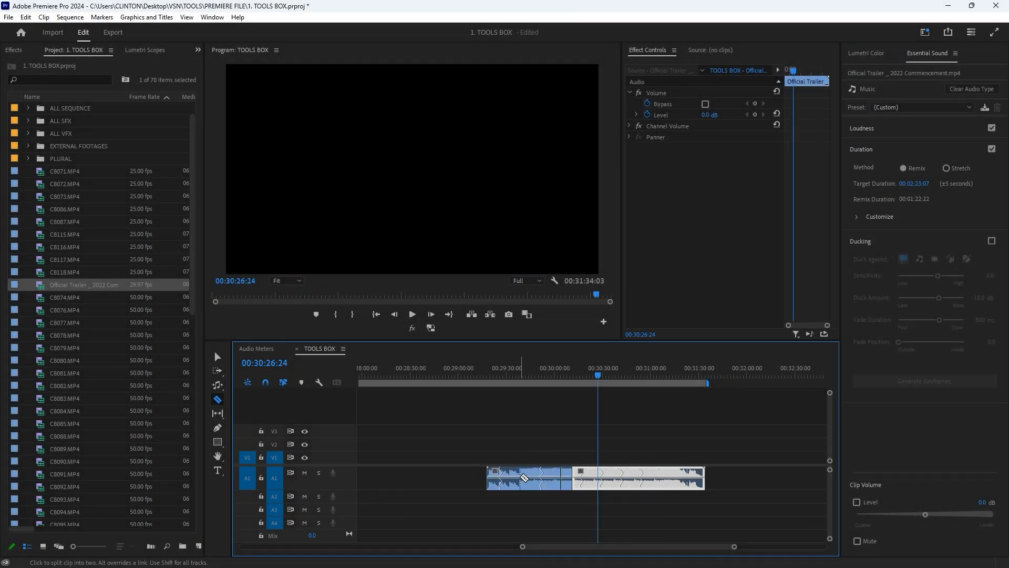
left_click(520, 477)
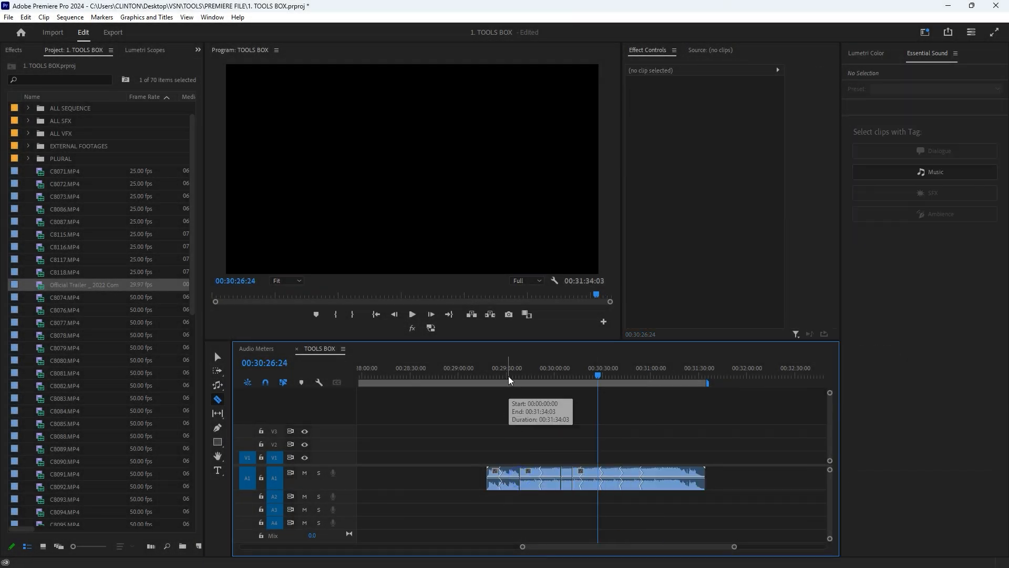
left_click(509, 378)
left_click(508, 477)
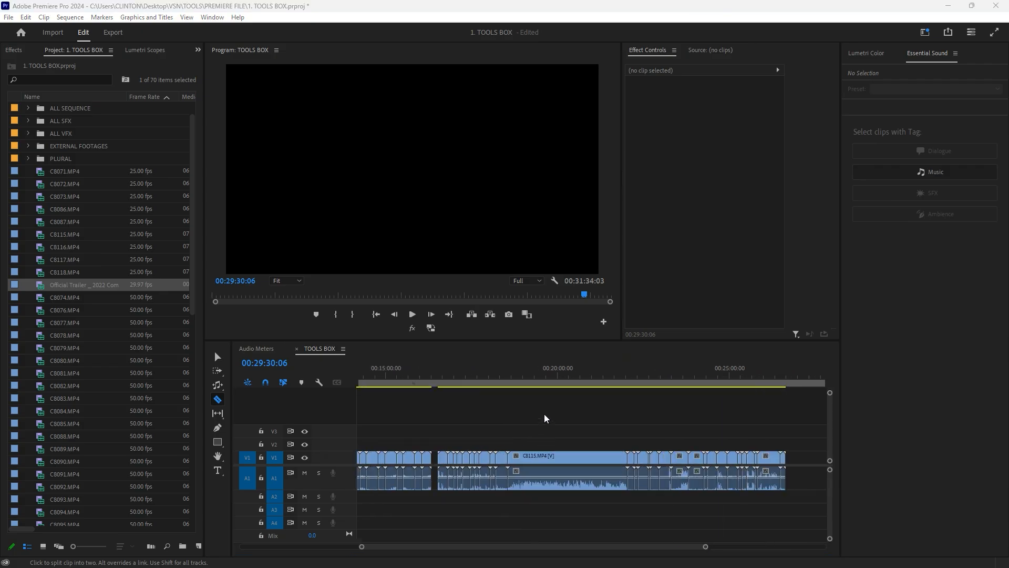
- Play and scrub the beginning of C8115.MP4 on track V1, leaving the playhead at 00:18:37:07
left_click(519, 377)
scroll(535, 421, "up", 6)
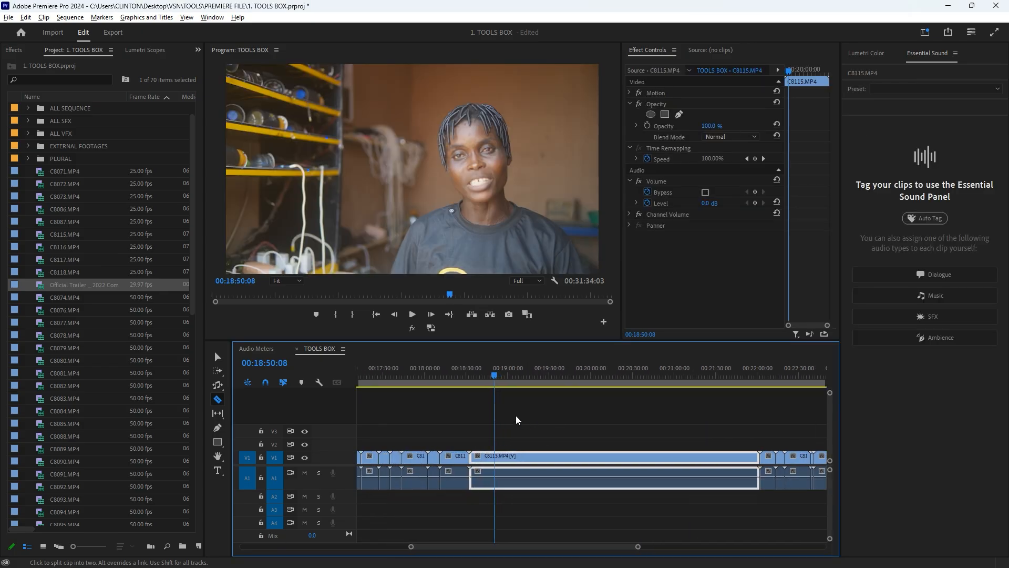
left_click_drag(486, 366, 465, 427)
scroll(494, 427, "up", 4)
scroll(471, 433, "down", 3)
scroll(439, 428, "up", 3)
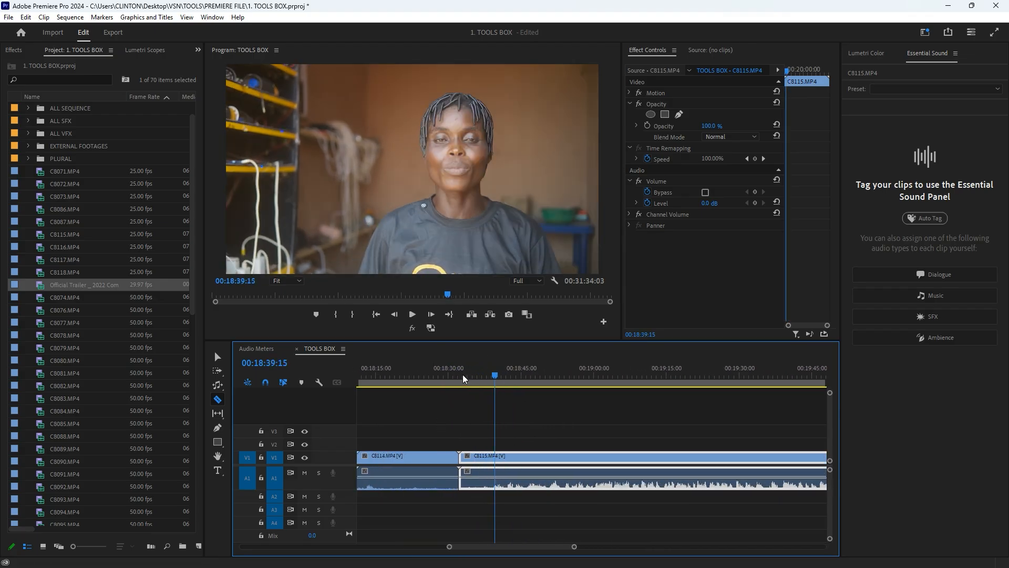
left_click_drag(466, 368, 475, 379)
key("space")
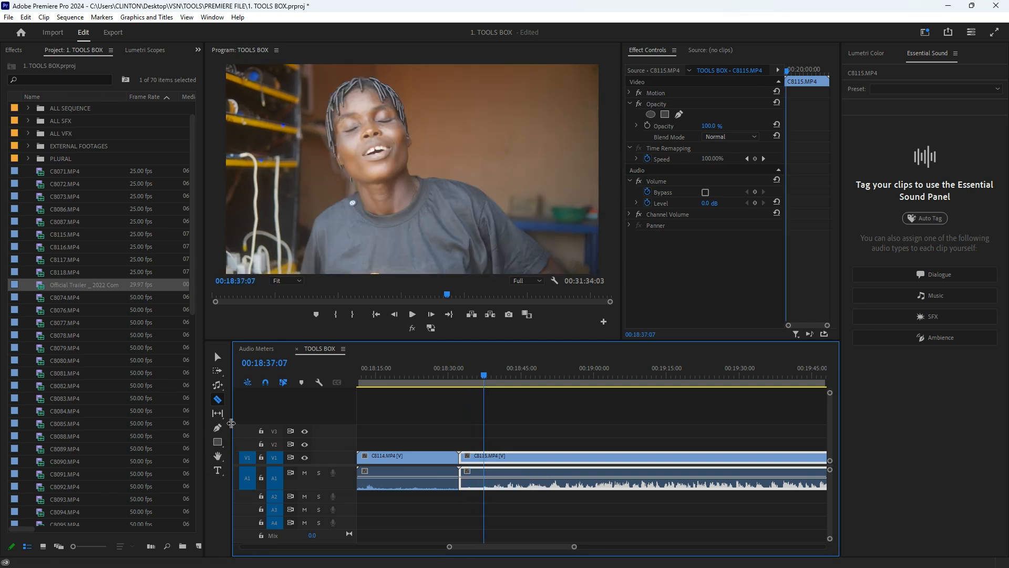
- Cut C8115.MP4 at the playhead with the Razor Tool and delete the short piece before the cut
left_click(220, 401)
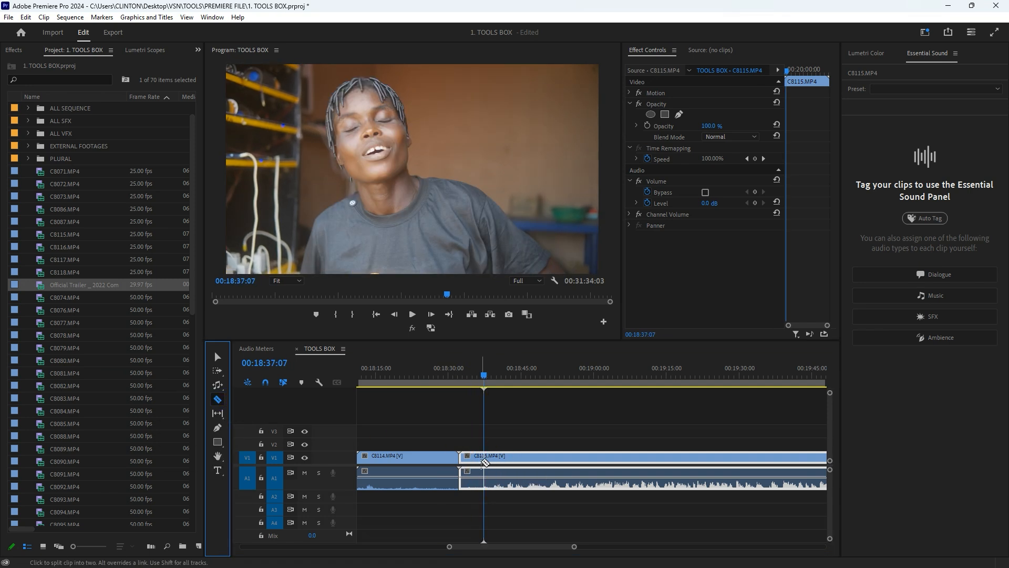
left_click(486, 458)
key("v")
left_click(471, 457)
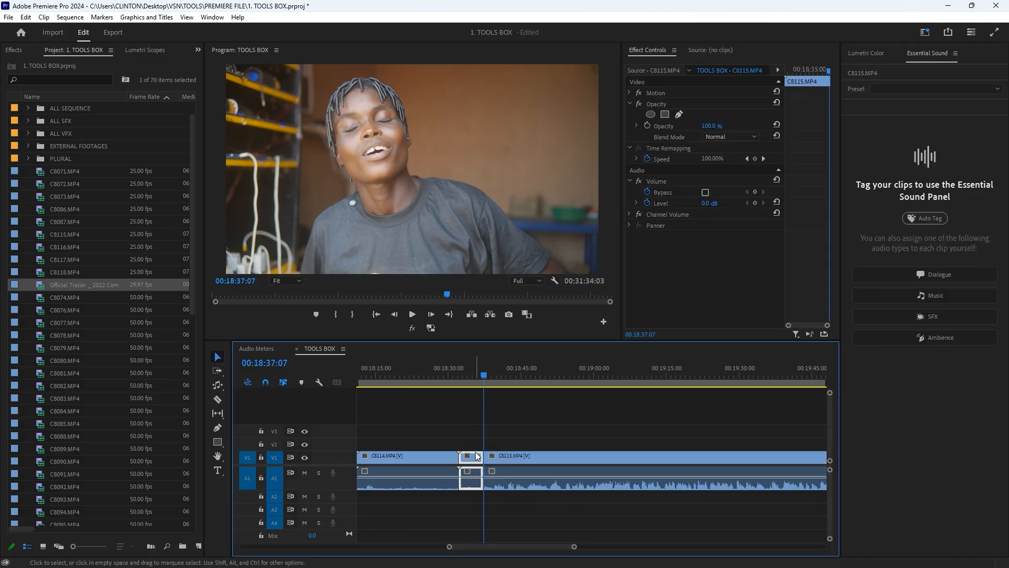
key("Delete")
scroll(559, 441, "down", 5)
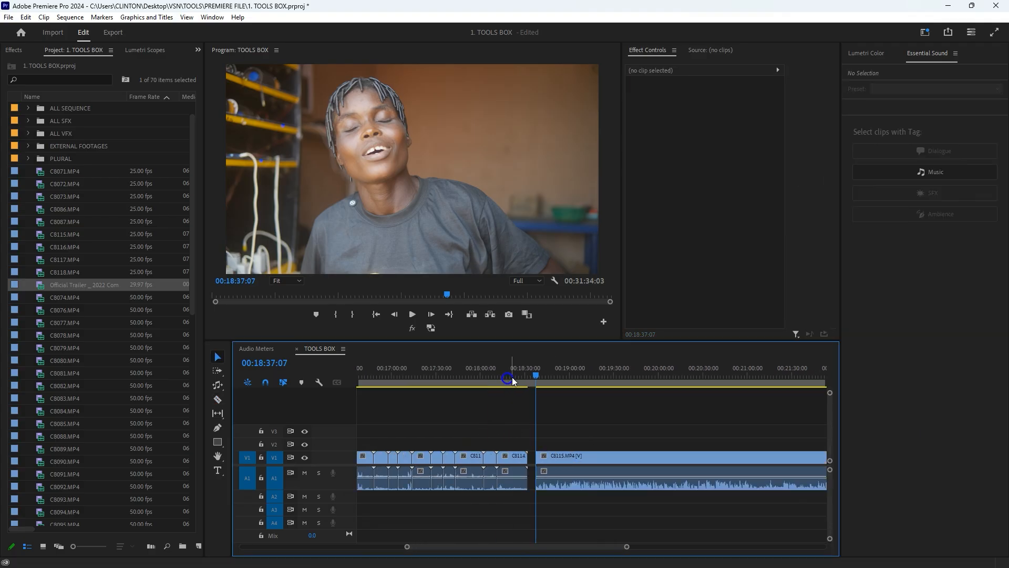
- Switch to the Razor Tool while showing more of the sequence, and choose the Slip Tool
key("c")
scroll(567, 447, "down", 2)
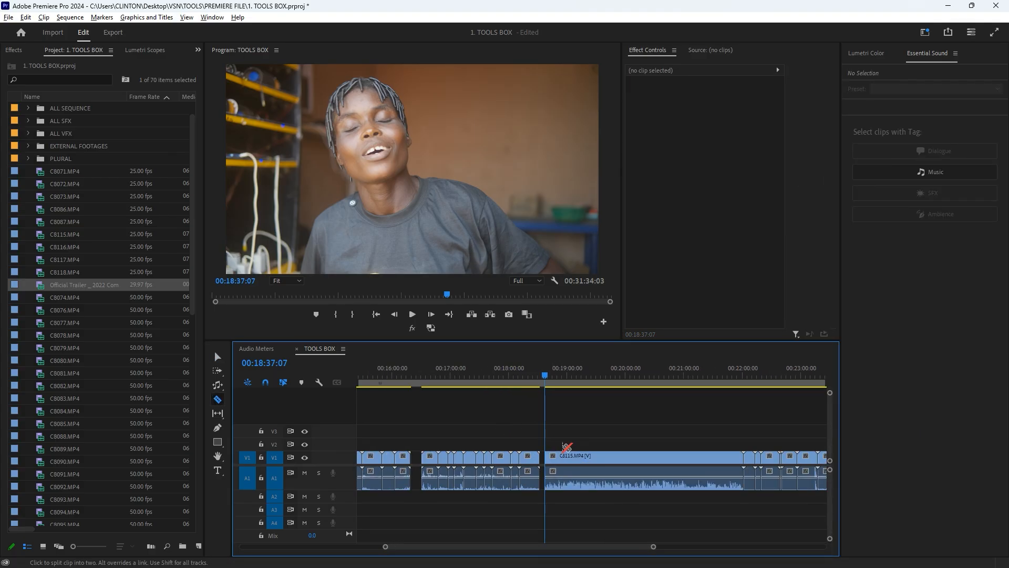
scroll(566, 447, "down", 3)
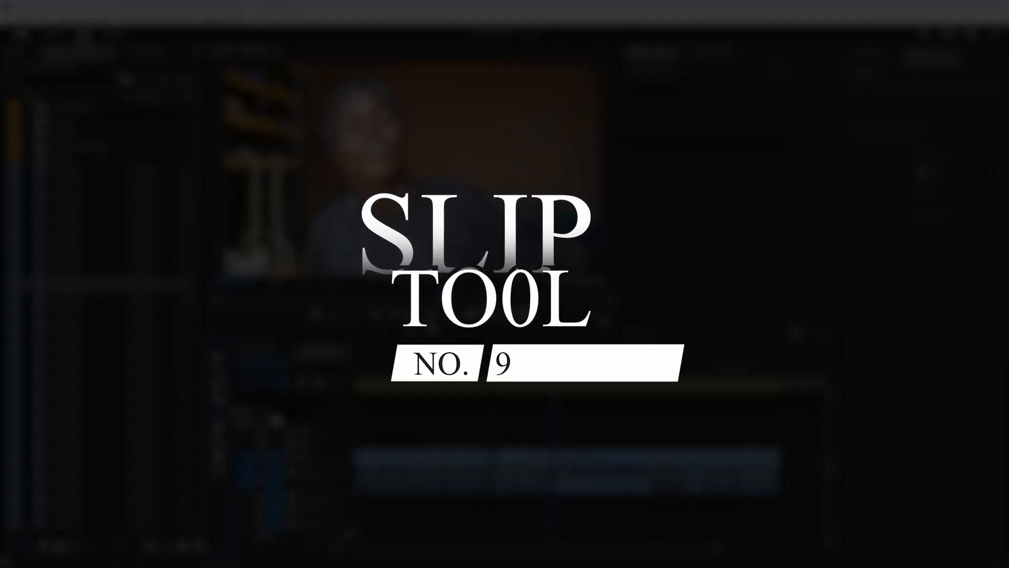
left_click(246, 415)
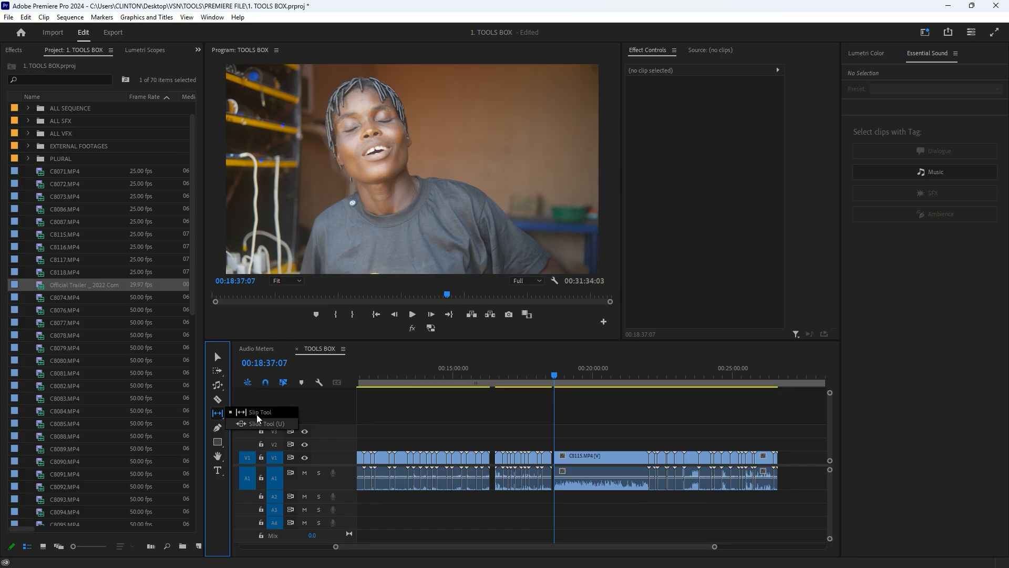
left_click(257, 415)
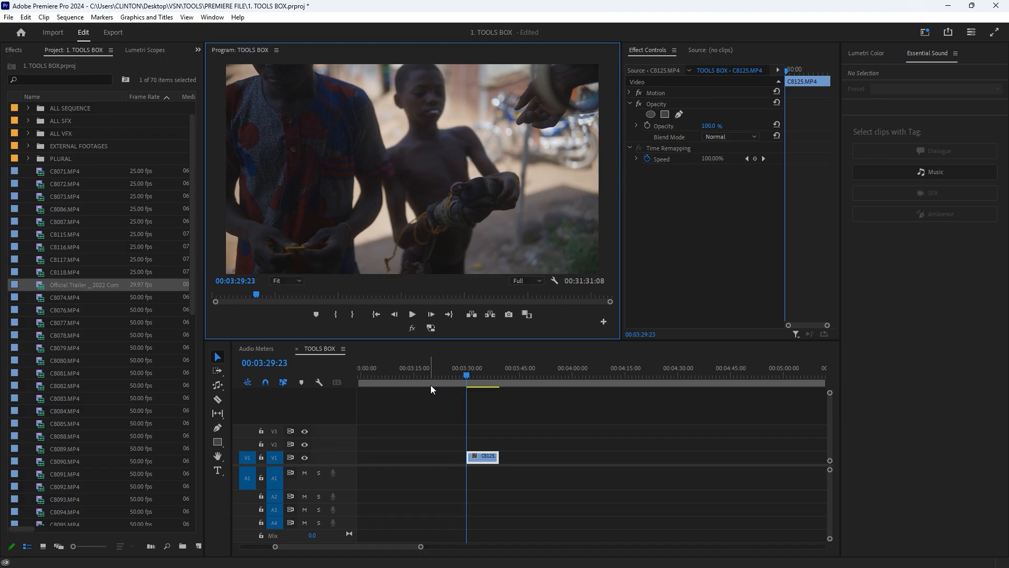
- Extend the start of C8125.MP4 back to about 00:03:25:14, play the added footage, and undo the extension
left_click_drag(467, 457, 448, 457)
left_click_drag(462, 376, 453, 378)
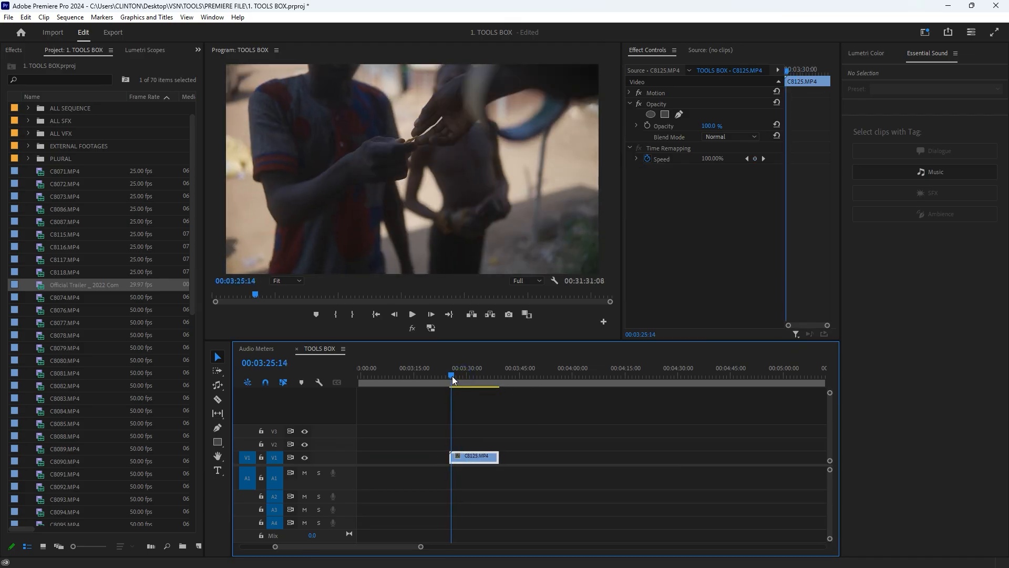
key("space")
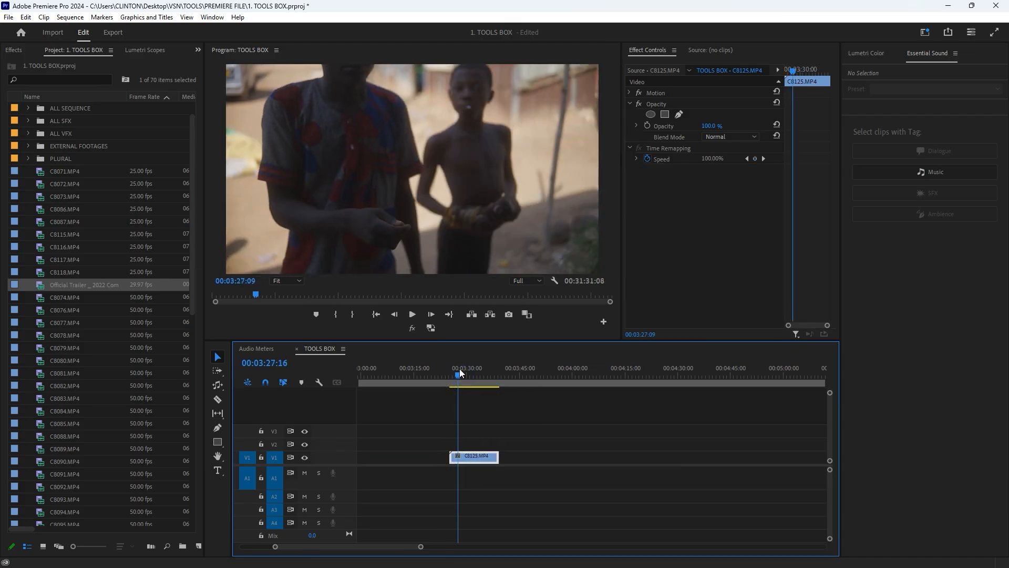
key("ctrl+z")
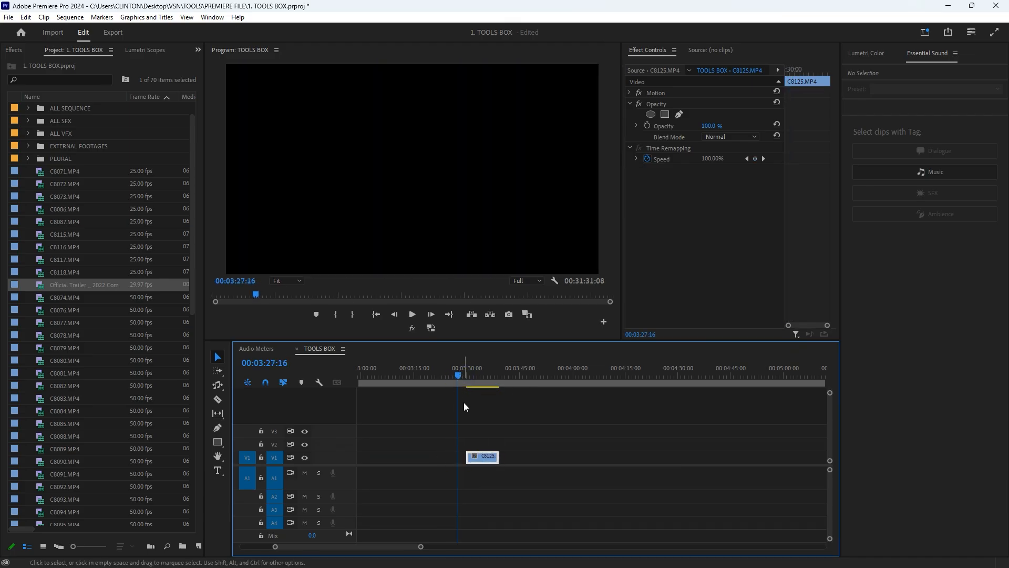
- Slip C8125.MP4 with the Slip Tool so earlier source footage plays from the clip's start at 00:03:29:23
left_click(468, 370)
scroll(468, 432, "up", 5)
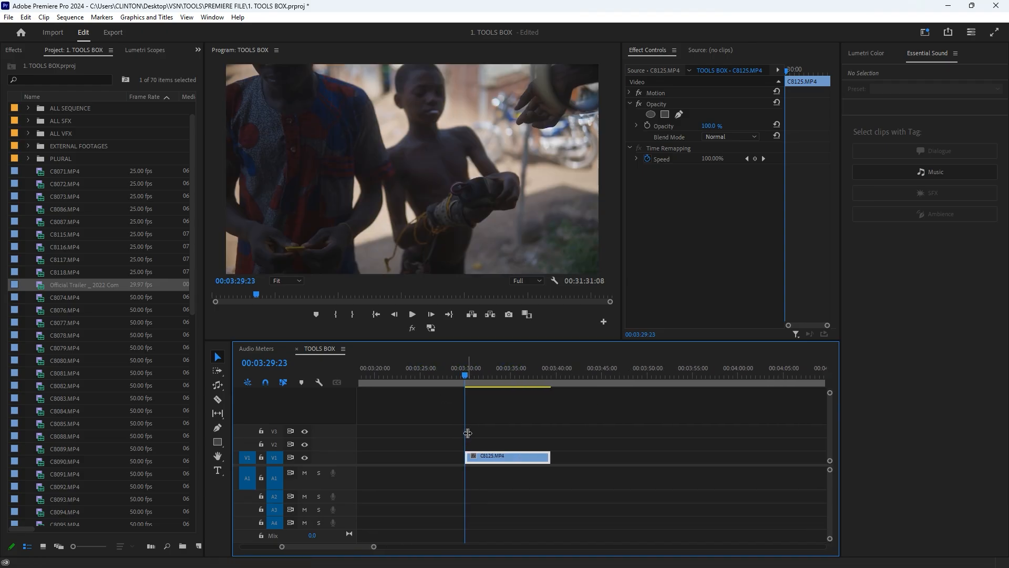
left_click(218, 413)
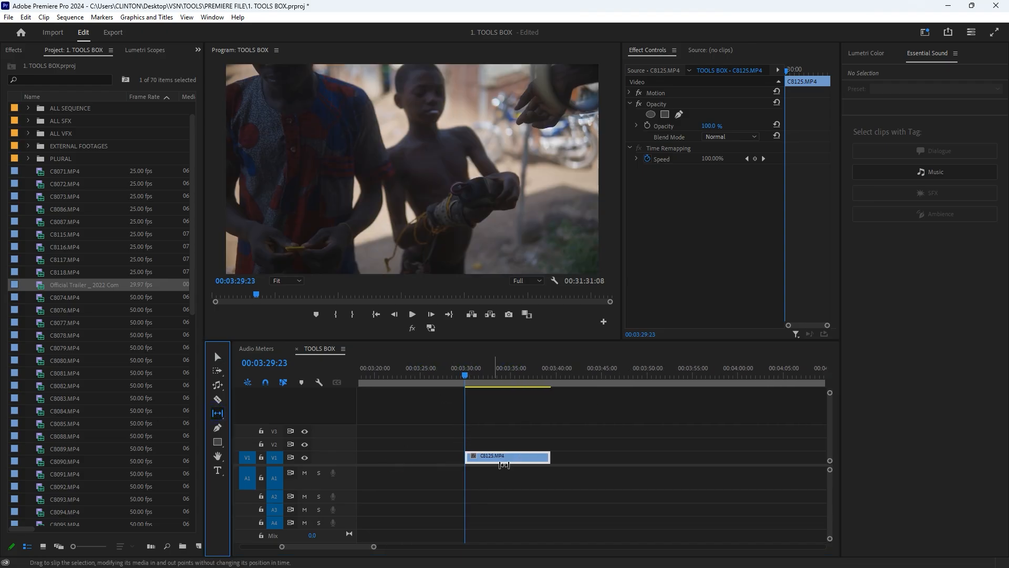
left_click(494, 456)
left_click_drag(494, 455, 516, 442)
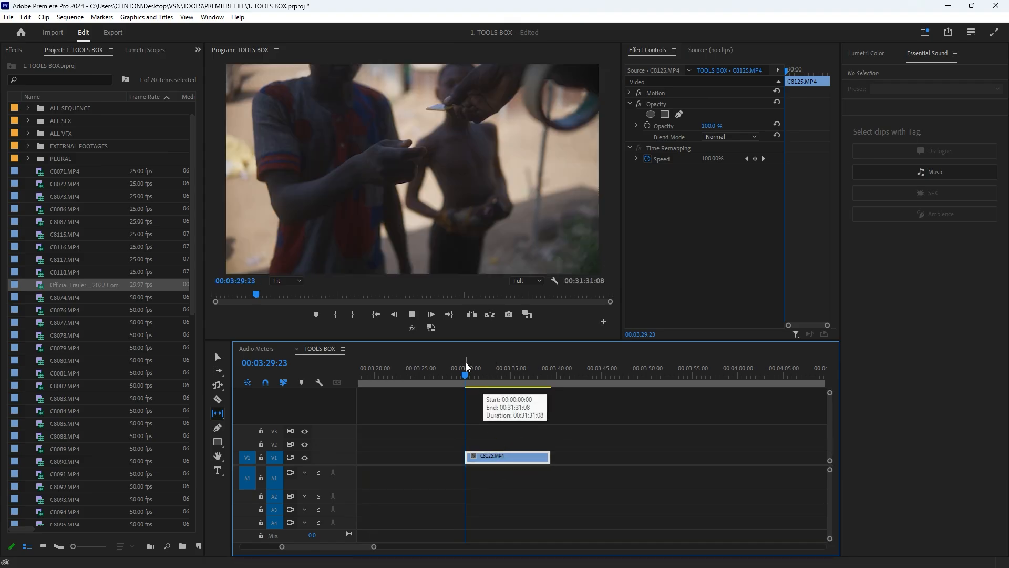
- Play the slipped C8125.MP4 from its start and check its starting edge with the Selection Tool
key("space")
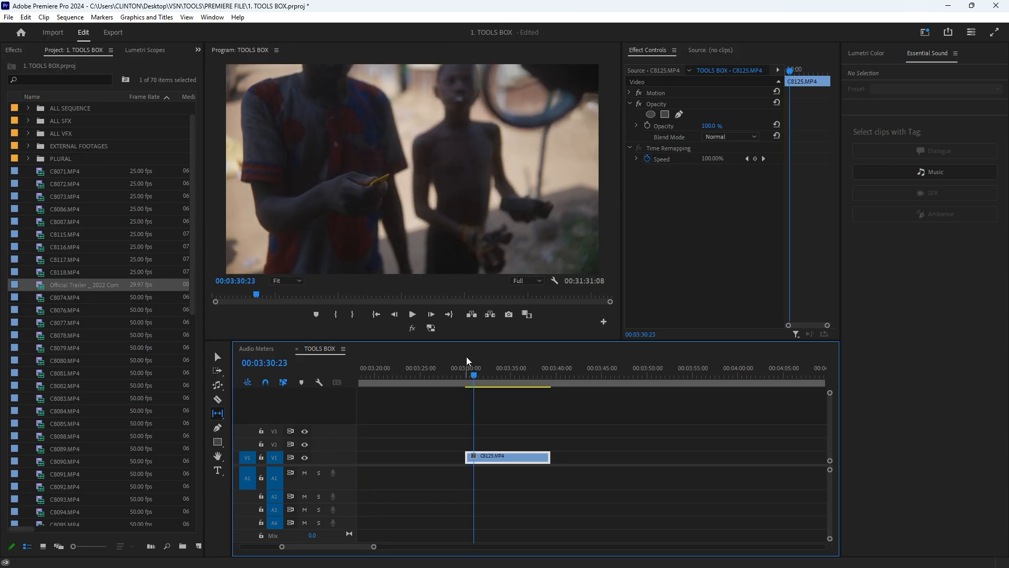
left_click(468, 374)
key("v")
mouse_move(465, 458)
left_mouse_down()
mouse_move(438, 458)
mouse_move(466, 457)
left_mouse_up()
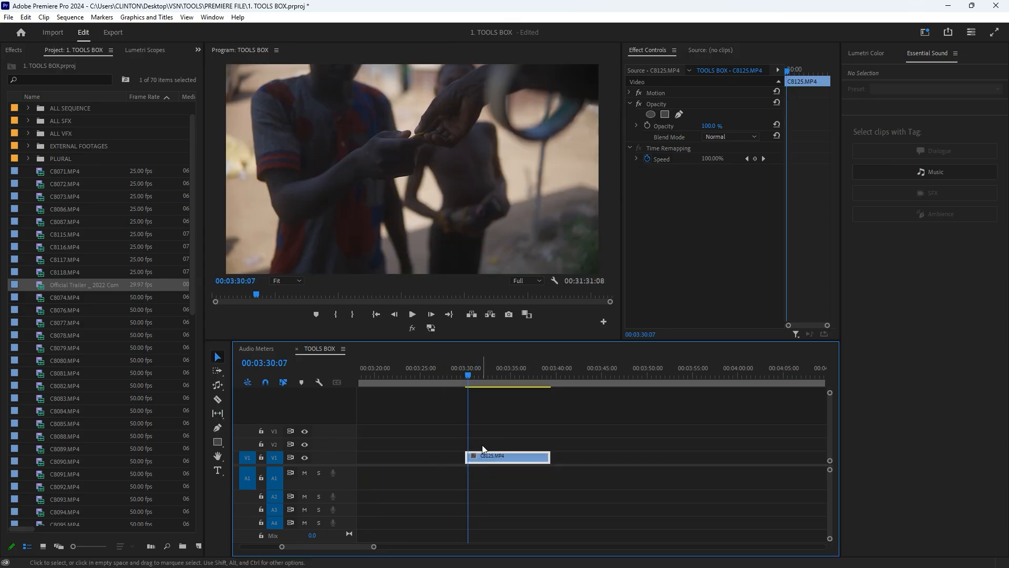
- Slip C8125.MP4 slightly back and forth while comparing its new in and out frames, and return to the Selection Tool
left_click(217, 413)
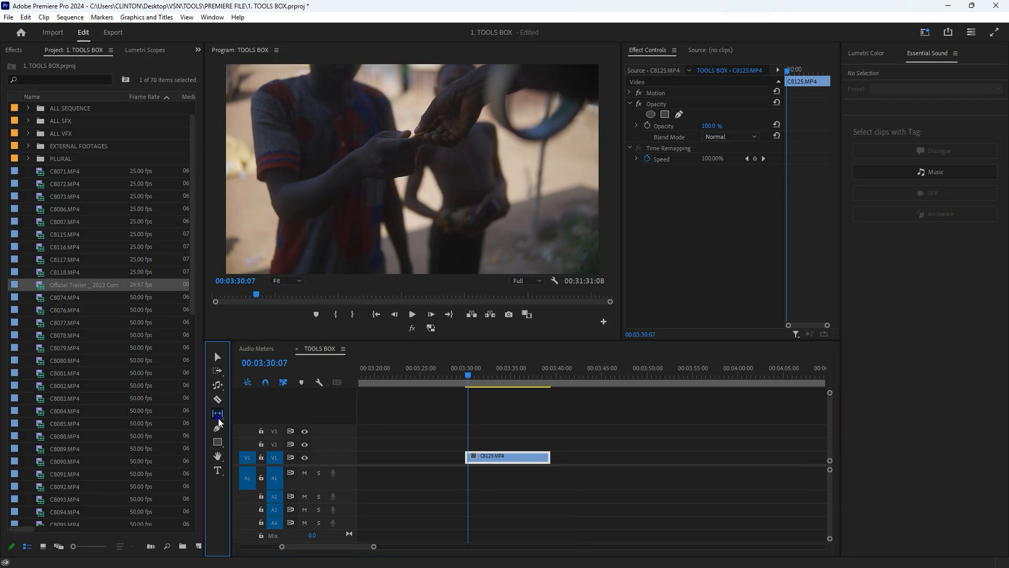
left_click(471, 374)
mouse_move(495, 457)
left_mouse_down()
mouse_move(526, 447)
mouse_move(497, 470)
left_mouse_up()
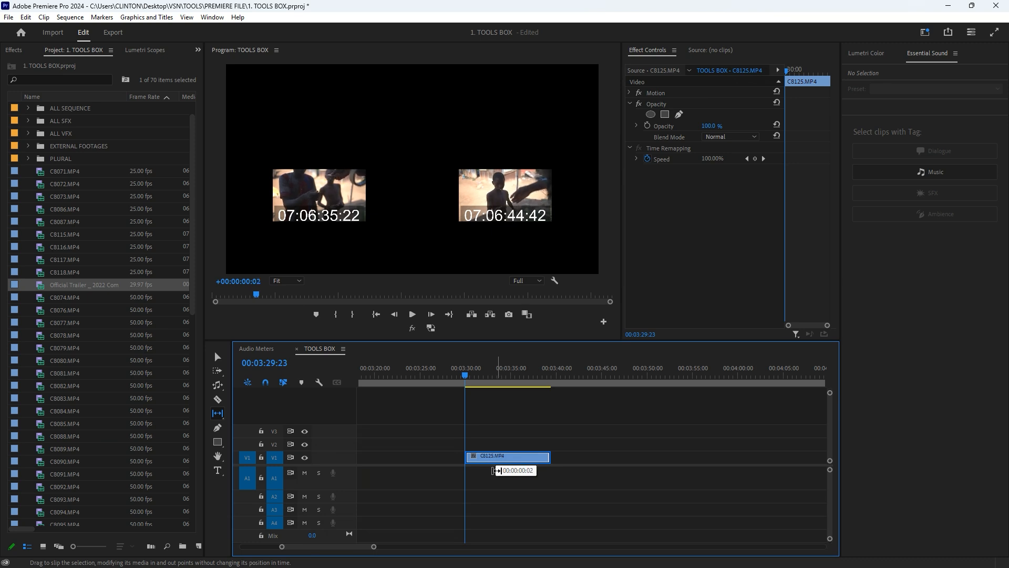
left_click_drag(497, 470, 496, 470)
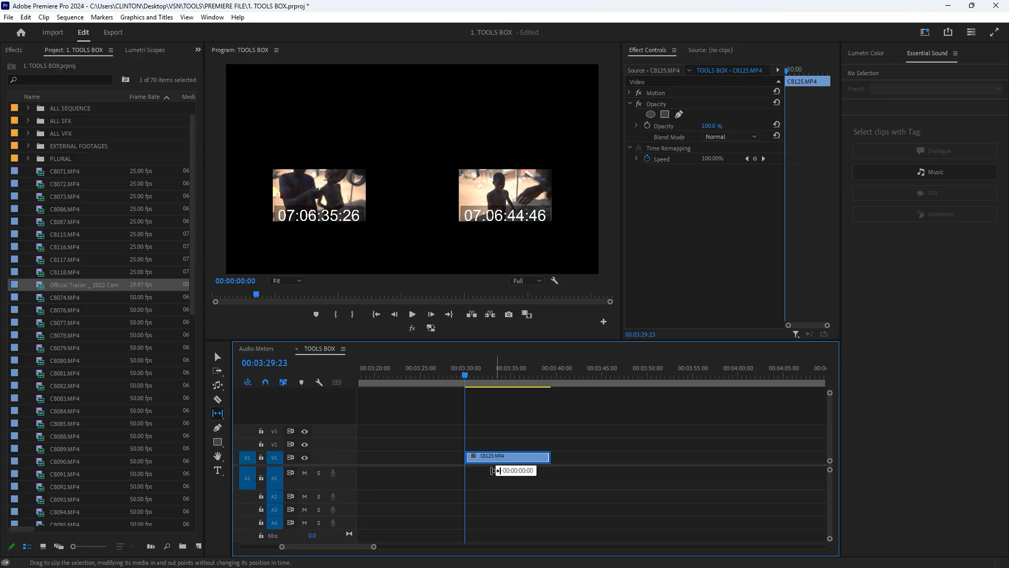
left_click_drag(497, 471, 491, 467)
key("v")
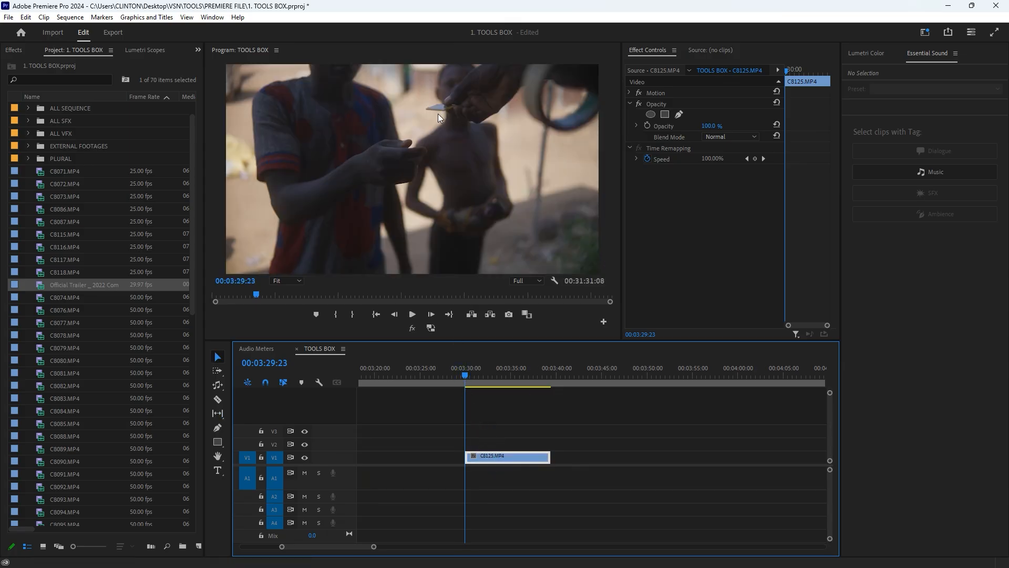
- Play the slipped C8125.MP4 from 00:03:29:23, scrub to about 00:03:38:13 near its end, and show more of the timeline
key("space")
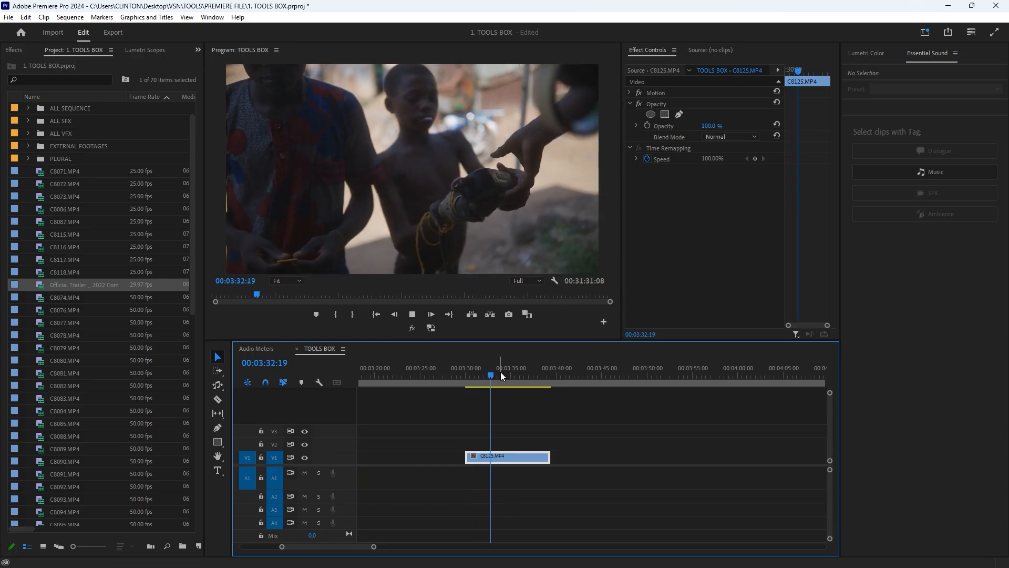
left_click_drag(498, 371, 544, 375)
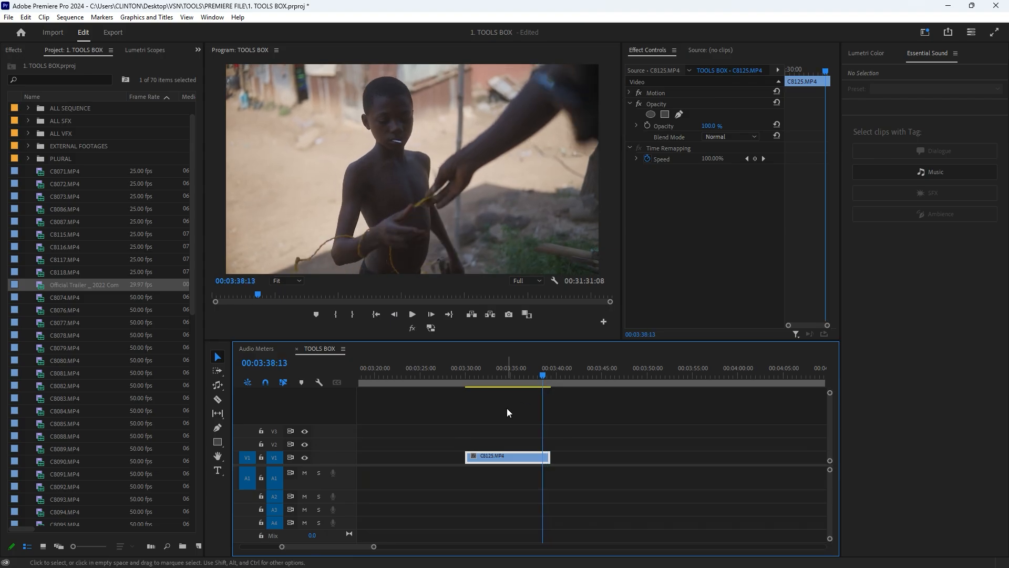
scroll(523, 424, "down", 2)
scroll(493, 438, "down", 3)
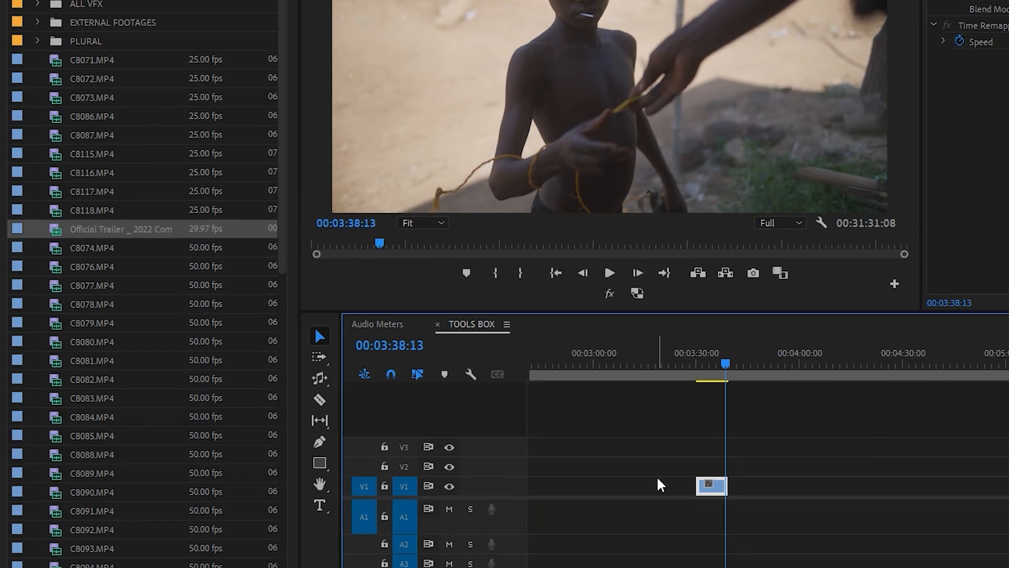
- Activate the Slide Tool and scrub through C8125.MP4, C8080.MP4 and C8092.MP4 to review the three adjoining clips
left_click(326, 421)
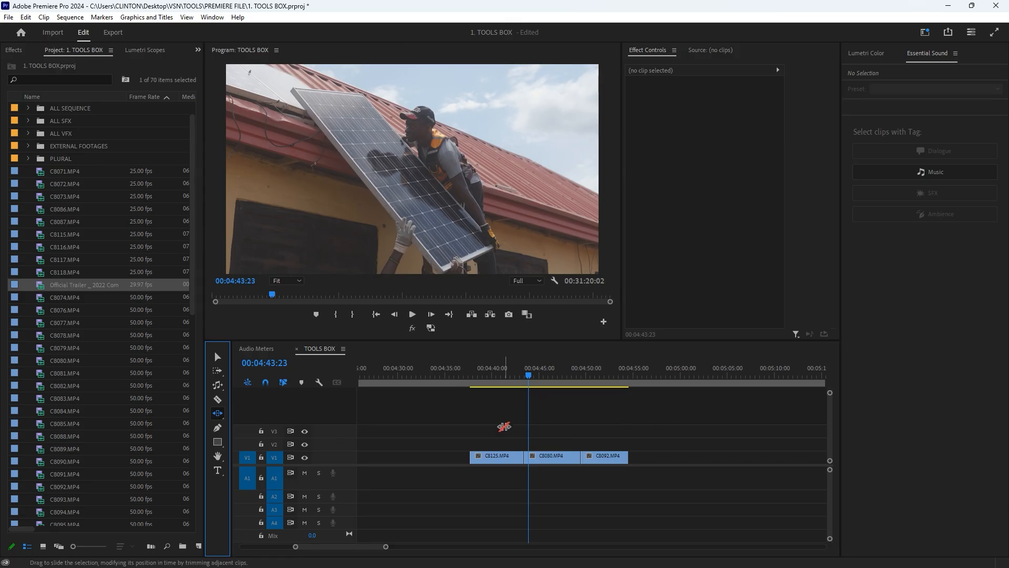
left_click(487, 453)
mouse_move(486, 377)
left_mouse_down()
mouse_move(473, 378)
mouse_move(484, 375)
left_mouse_up()
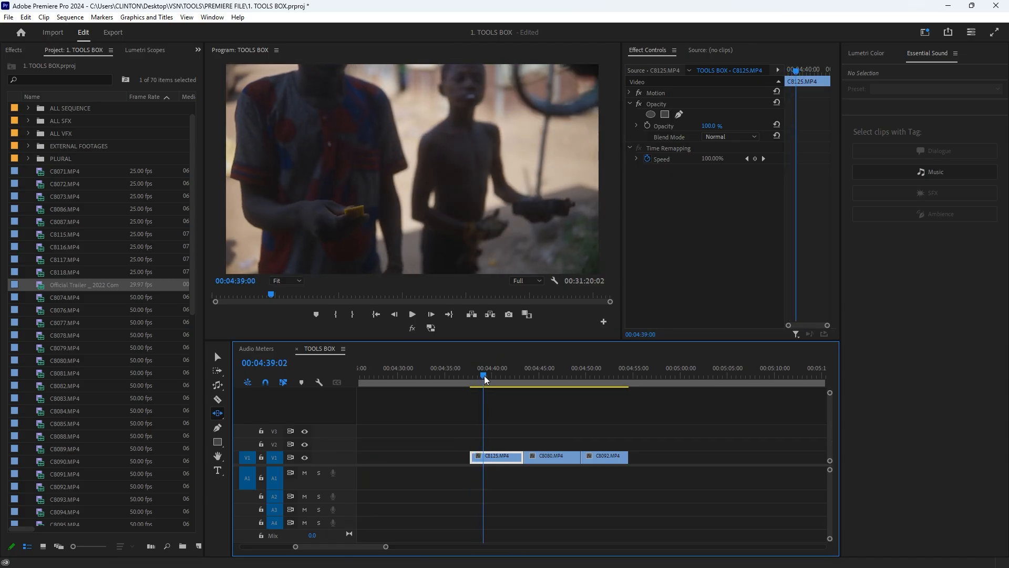
left_click(521, 375)
mouse_move(523, 375)
left_mouse_down()
mouse_move(595, 374)
mouse_move(533, 377)
left_mouse_up()
left_click(585, 371)
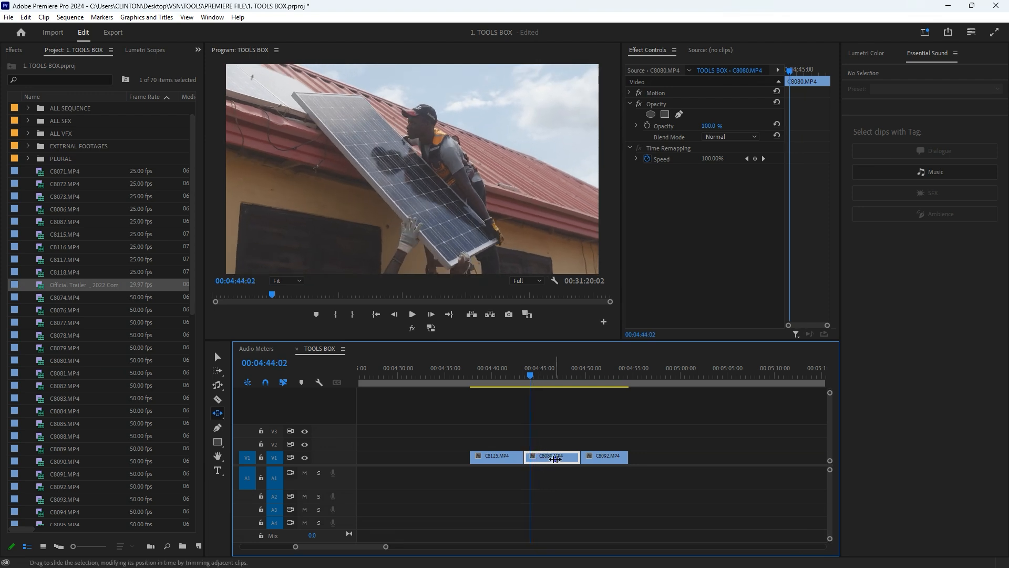
- Slide C8080.MP4 earlier so C8092.MP4 starts at about 00:04:45:18, and inspect the shortened C8125.MP4 and the new cut frame by frame
left_click_drag(554, 458, 511, 453)
left_click(481, 373)
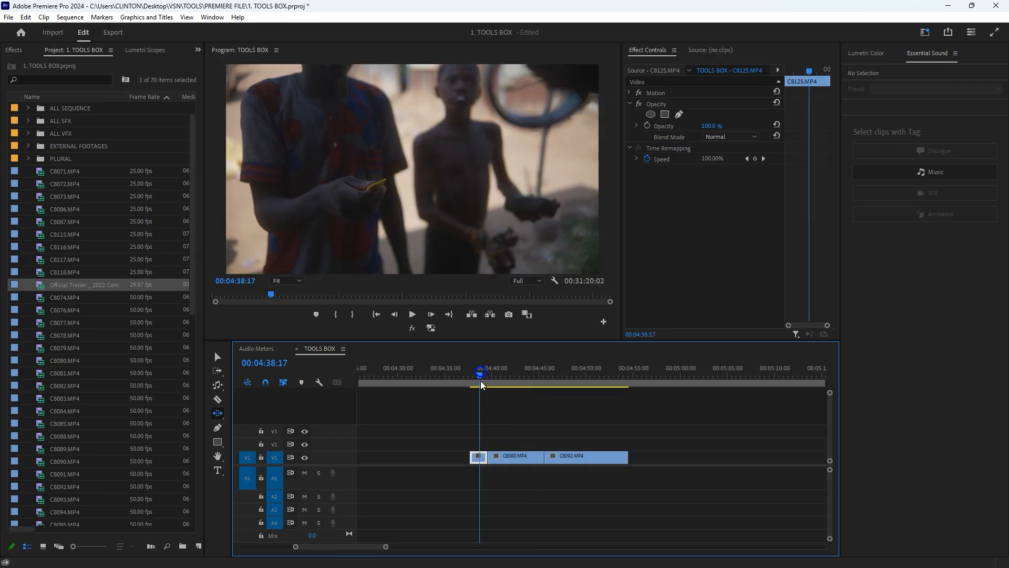
left_click_drag(485, 386, 484, 387)
left_click(546, 376)
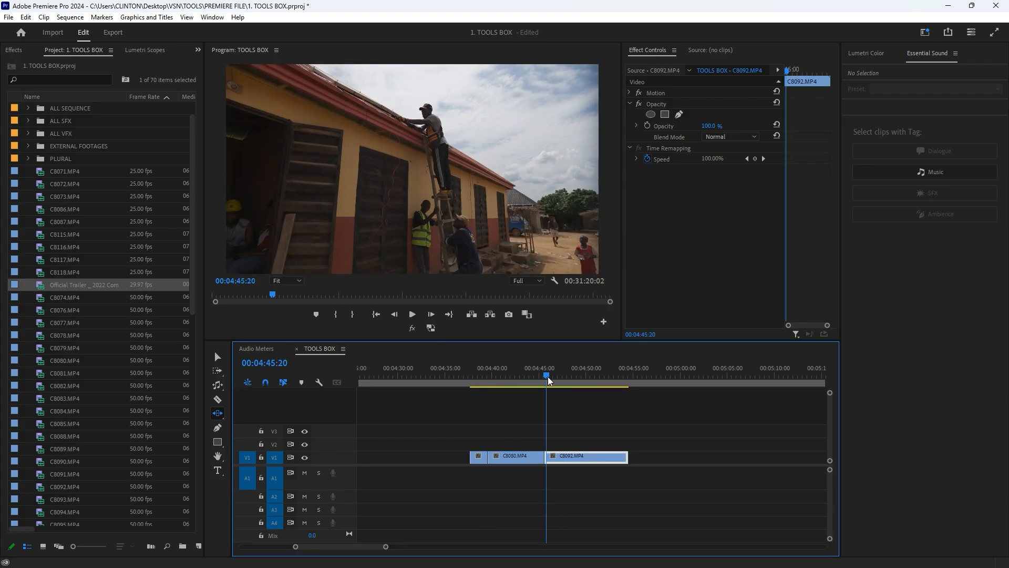
left_click_drag(547, 377, 548, 377)
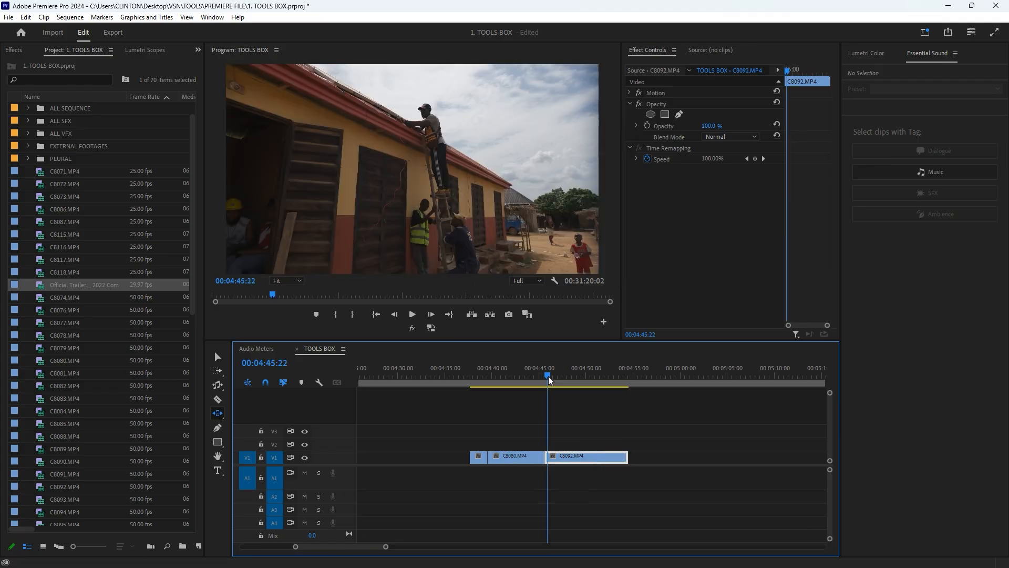
key("Left")
key("Left")
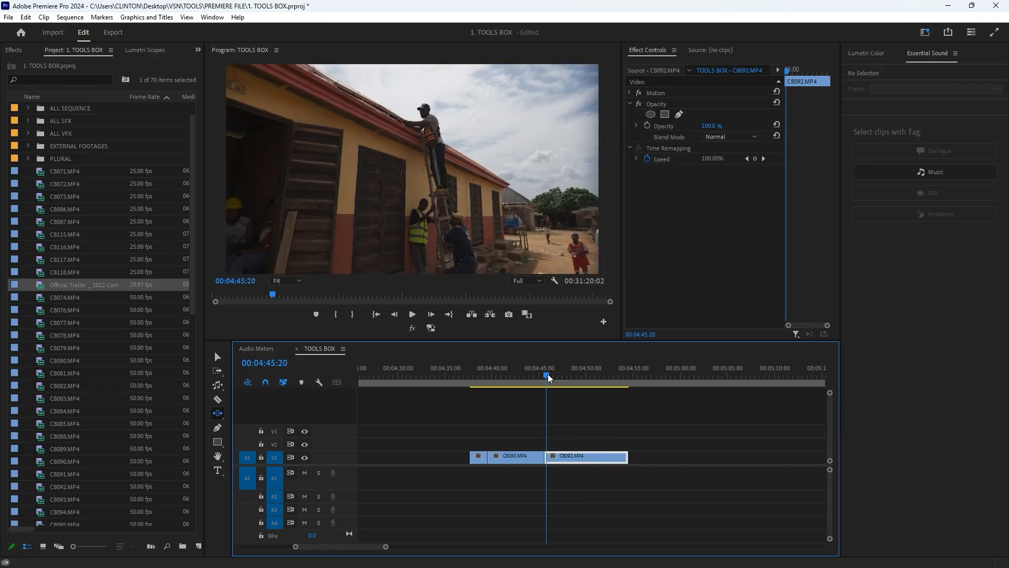
key("Right")
key("Right")
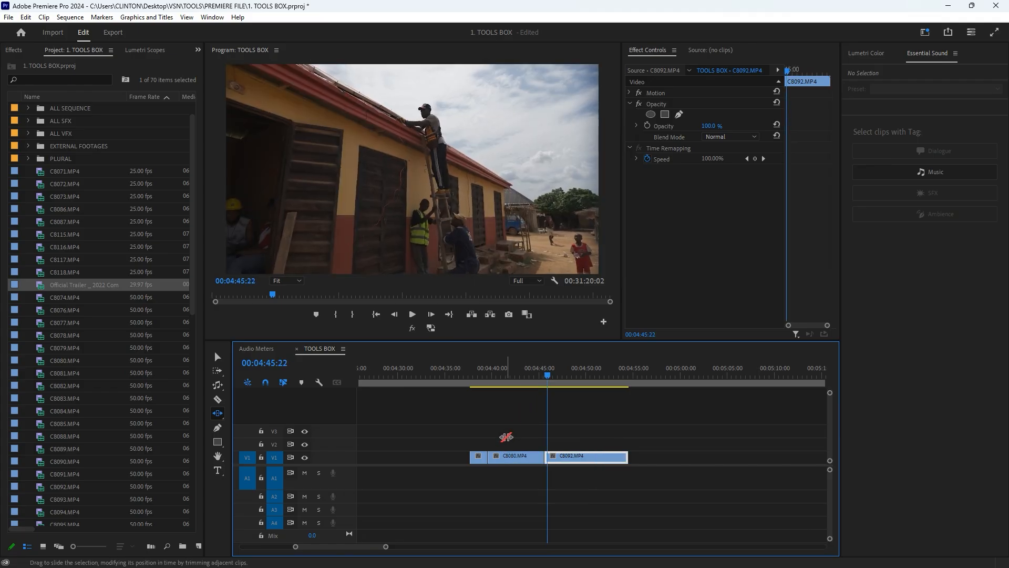
- Slide C8080.MP4 later so it starts at about 00:04:43:15, checking the neighbouring clips by scrubbing
left_click_drag(511, 461, 572, 459)
left_click_drag(548, 380, 524, 391)
left_click(614, 374)
left_click_drag(616, 373, 612, 377)
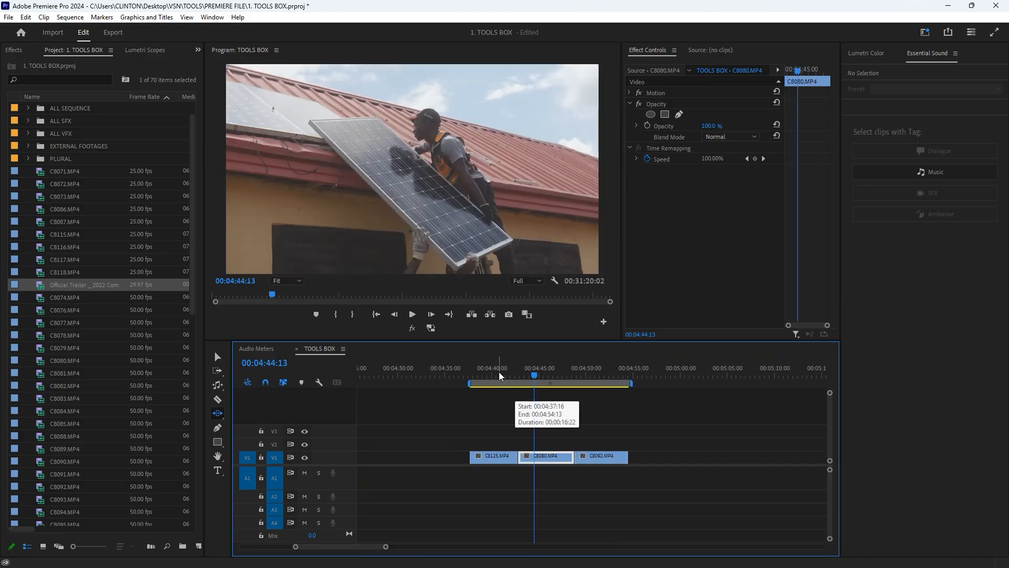
mouse_move(535, 375)
left_mouse_down()
mouse_move(561, 371)
mouse_move(552, 379)
mouse_move(563, 386)
mouse_move(554, 377)
left_mouse_up()
left_click_drag(534, 457, 541, 454)
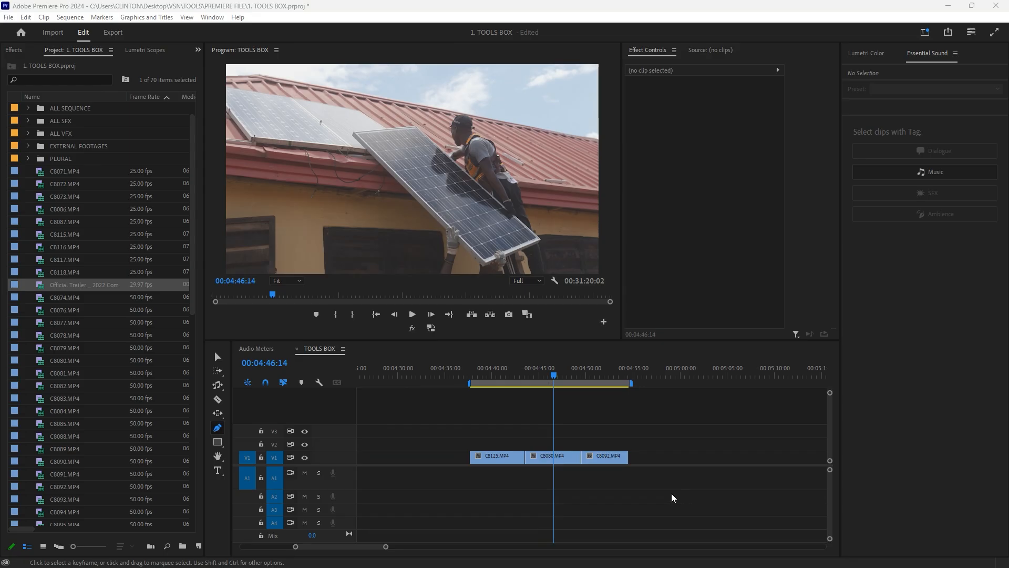
mouse_move(209, 50)
left_mouse_down()
mouse_move(247, 79)
mouse_move(648, 236)
mouse_move(616, 301)
left_mouse_up()
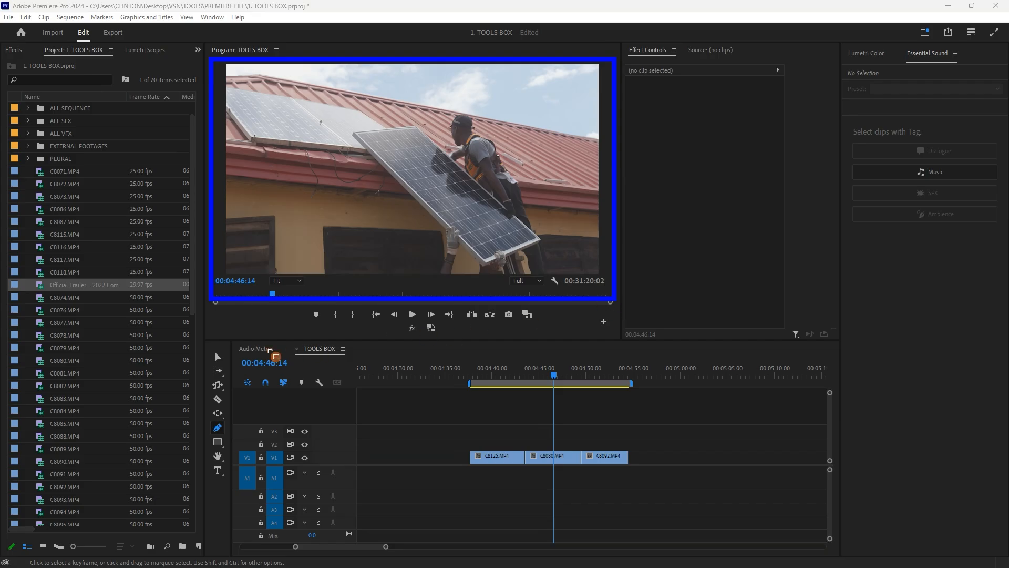
mouse_move(199, 337)
left_mouse_down()
mouse_move(224, 400)
mouse_move(451, 507)
mouse_move(722, 543)
left_mouse_up()
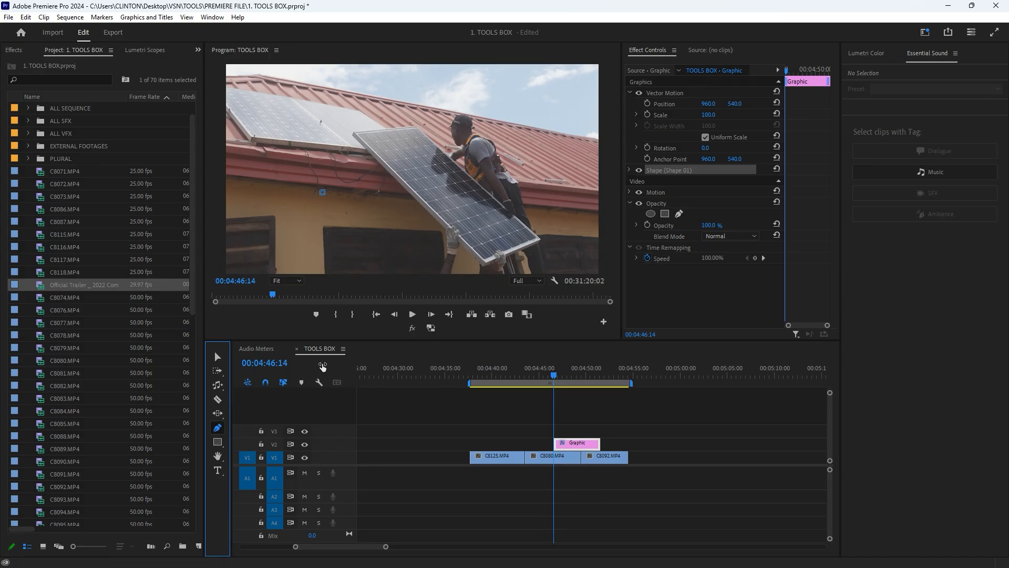
- Draw an irregular claw-like shape with the Pen Tool over the solar panel footage at 00:04:46:14
left_click(357, 205)
left_click(391, 166)
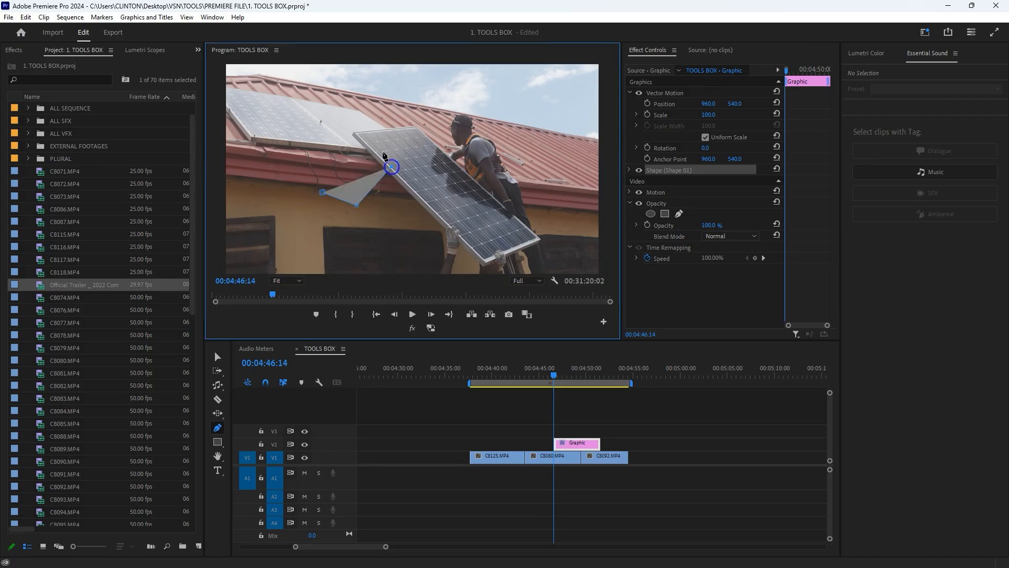
left_click(356, 130)
left_click(306, 139)
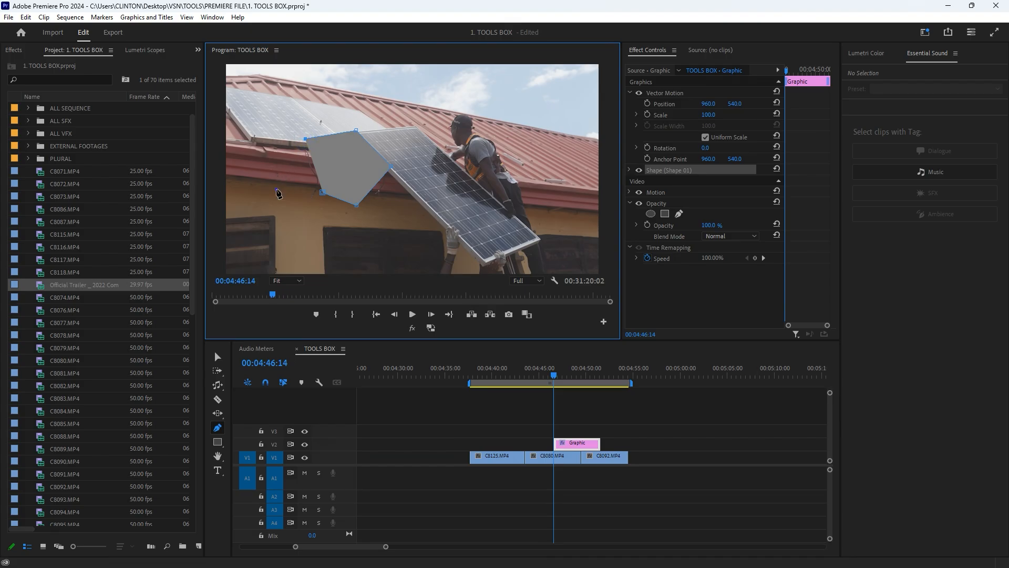
left_click(276, 189)
left_click(309, 167)
left_click(296, 201)
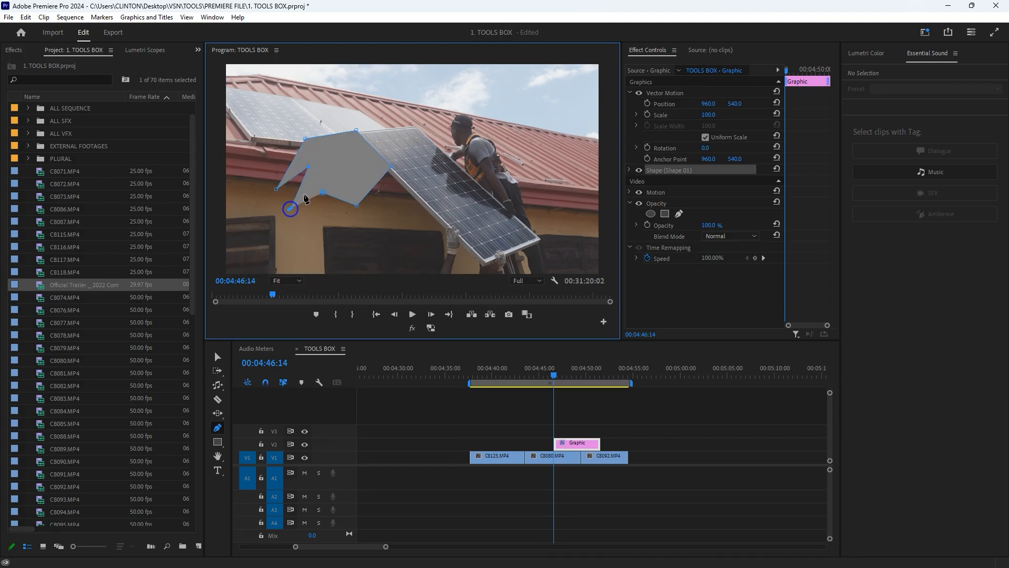
left_click(340, 148)
left_click(358, 170)
left_click(350, 186)
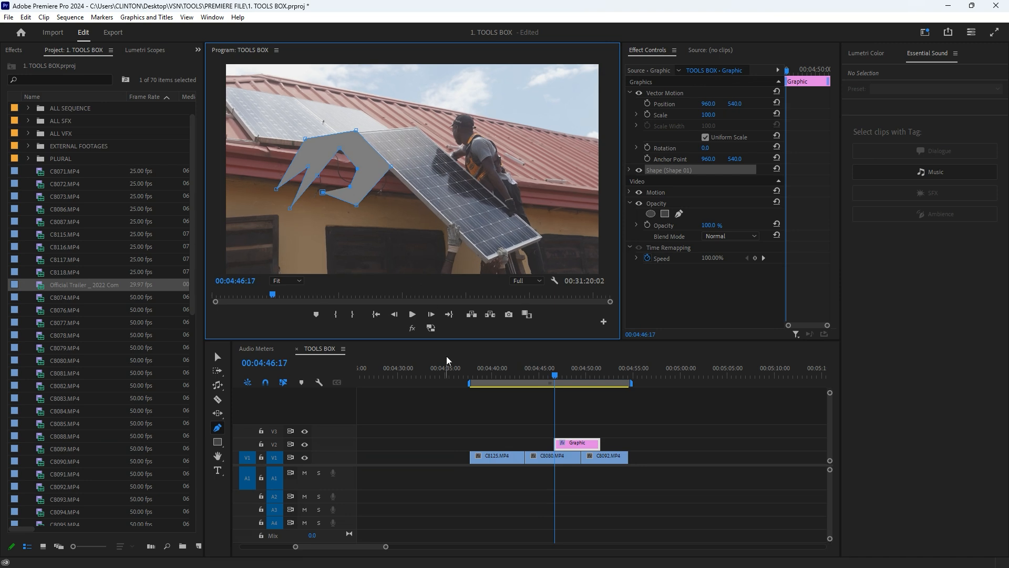
- Step and scrub through the Graphic clip to about 00:04:49:01 to preview the drawn shape over the footage
key("Right")
key("Right")
key("Right")
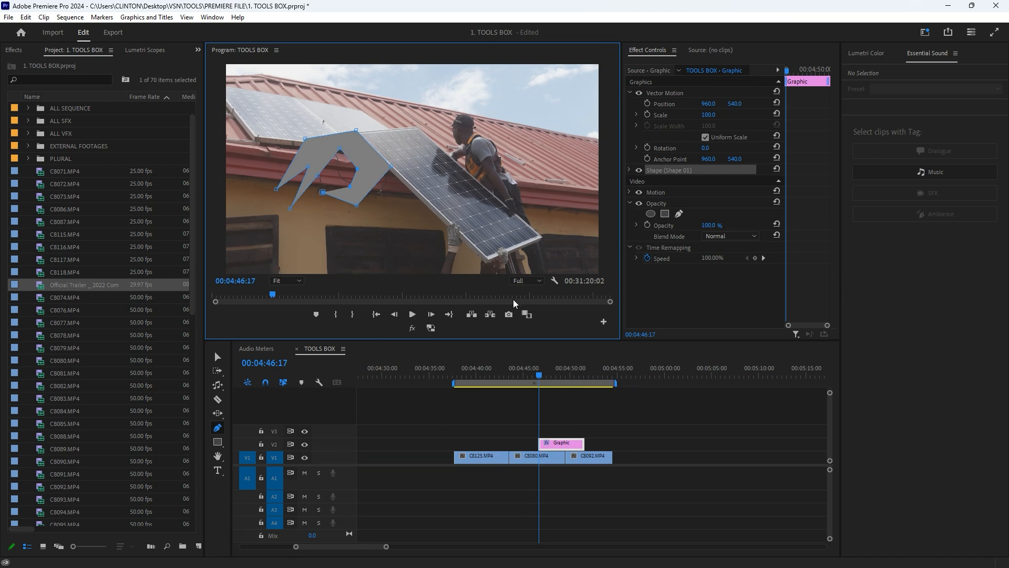
scroll(565, 447, "down", 2)
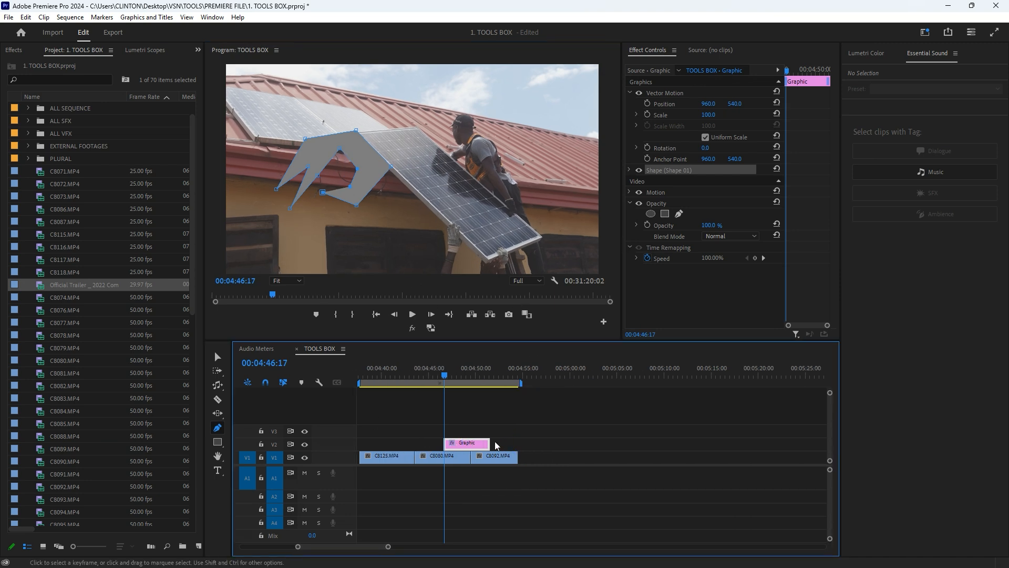
left_click_drag(446, 373, 468, 376)
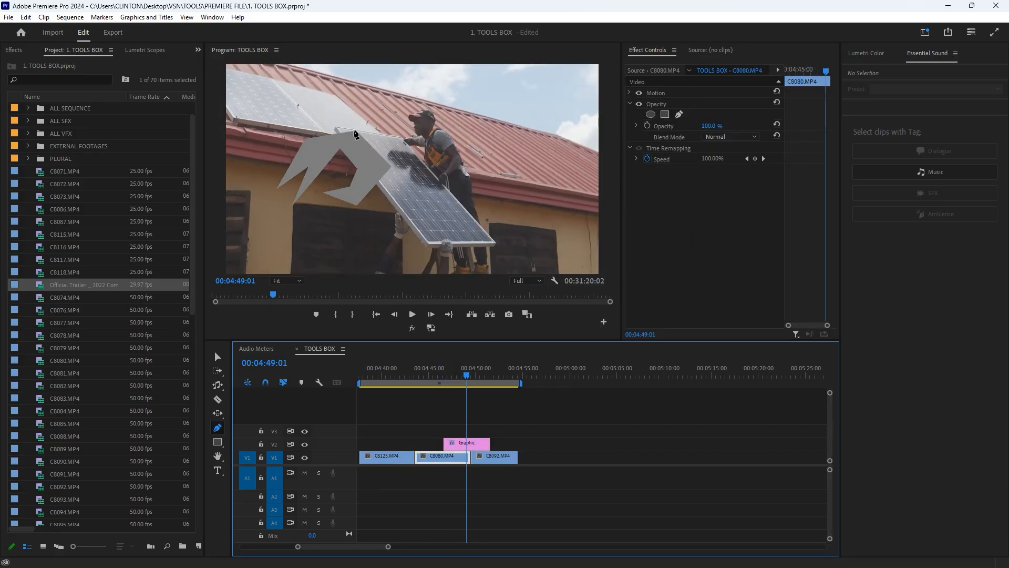
- Move the Graphic clip on V2 past the end of C8092.MP4 with the Selection Tool and scrub the uncovered footage
key("v")
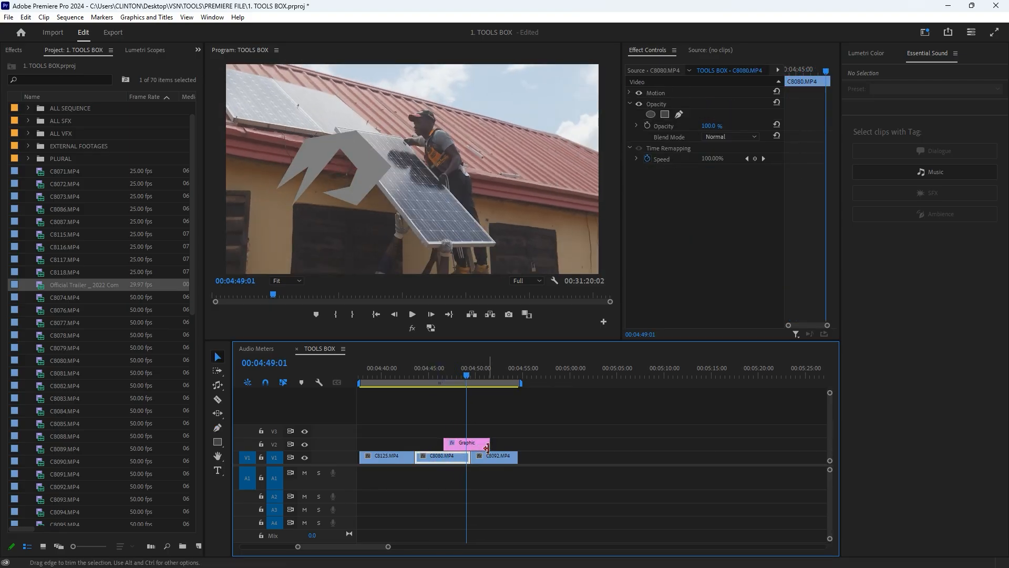
left_click_drag(477, 447, 552, 448)
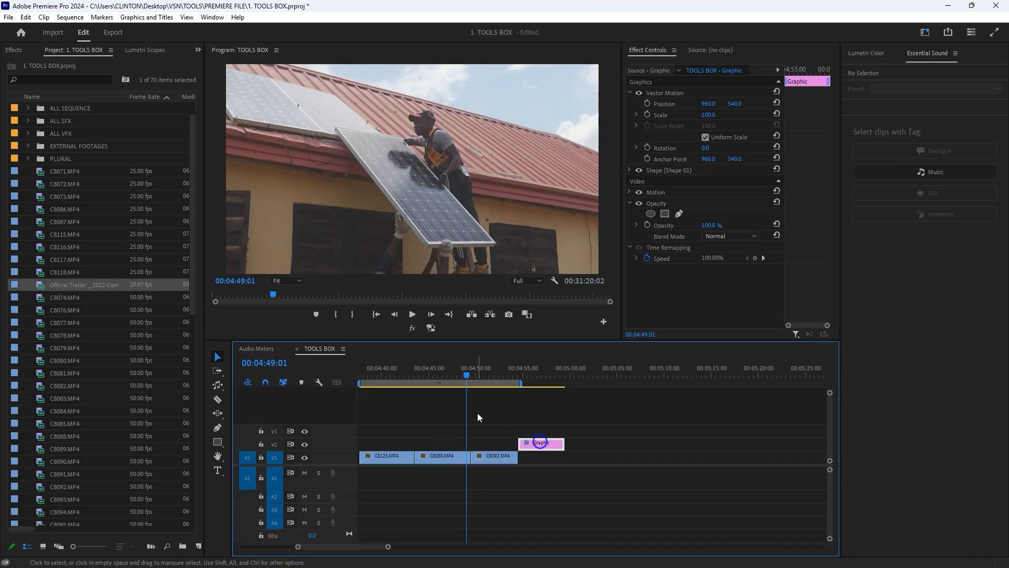
left_click(464, 372)
mouse_move(449, 377)
left_mouse_down()
mouse_move(467, 370)
mouse_move(456, 370)
left_mouse_up()
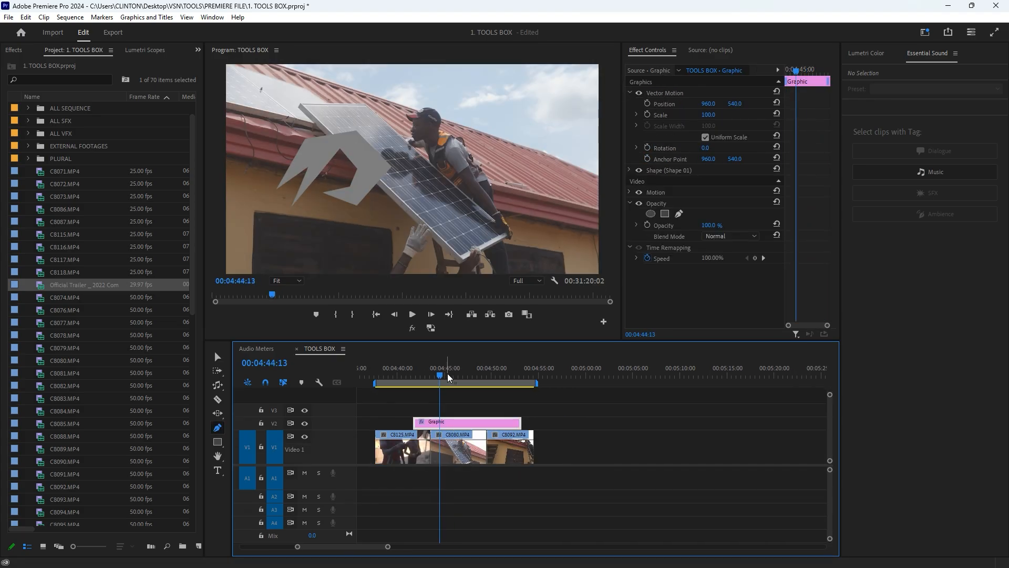
- Add opacity keyframes around 00:04:45:12 on C8080.MP4 with the Pen Tool and lower the middle one to about 49%
left_click_drag(441, 375, 448, 376)
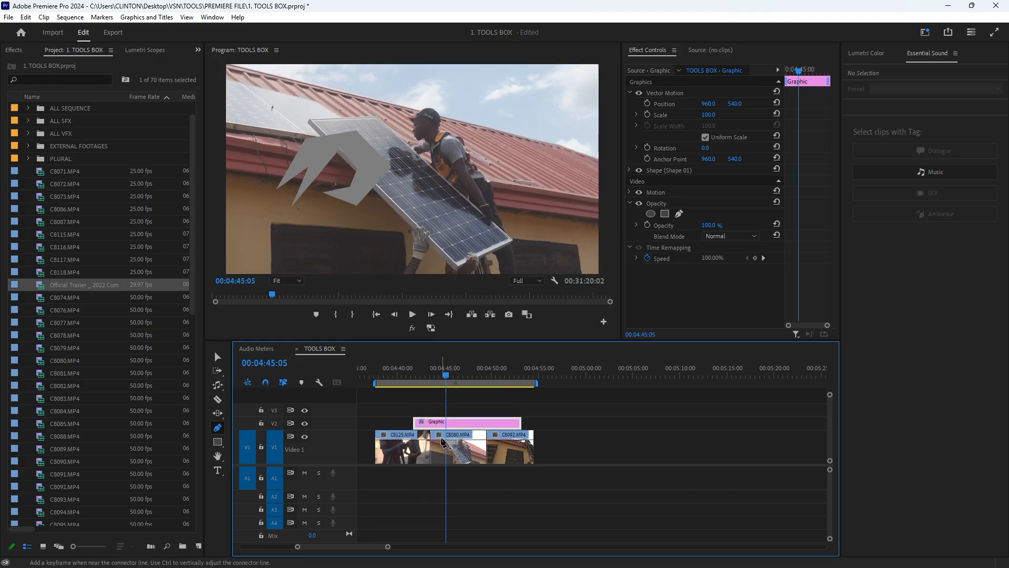
left_click(441, 438)
left_click(457, 439)
mouse_move(448, 438)
left_mouse_down()
mouse_move(448, 462)
mouse_move(448, 447)
left_mouse_up()
mouse_move(444, 371)
left_mouse_down()
mouse_move(443, 379)
mouse_move(450, 373)
left_mouse_up()
scroll(453, 447, "up", 2)
scroll(453, 448, "up", 1)
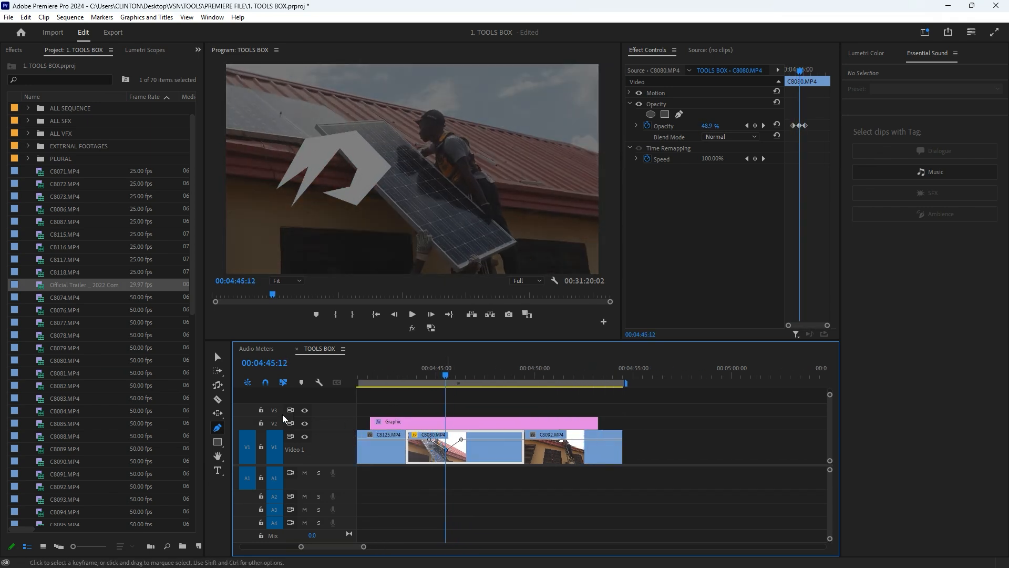
- Add three more opacity keyframes in the second half of C8080.MP4 with the Selection Tool and adjust the opacity line between them
left_click(217, 357)
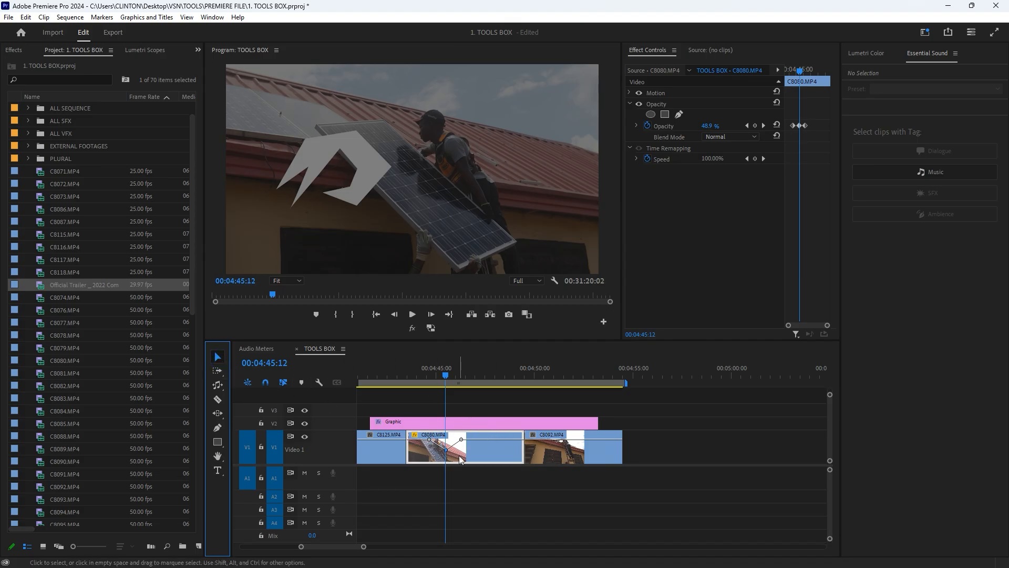
left_click(487, 438, "ctrl")
left_click(504, 438, "ctrl")
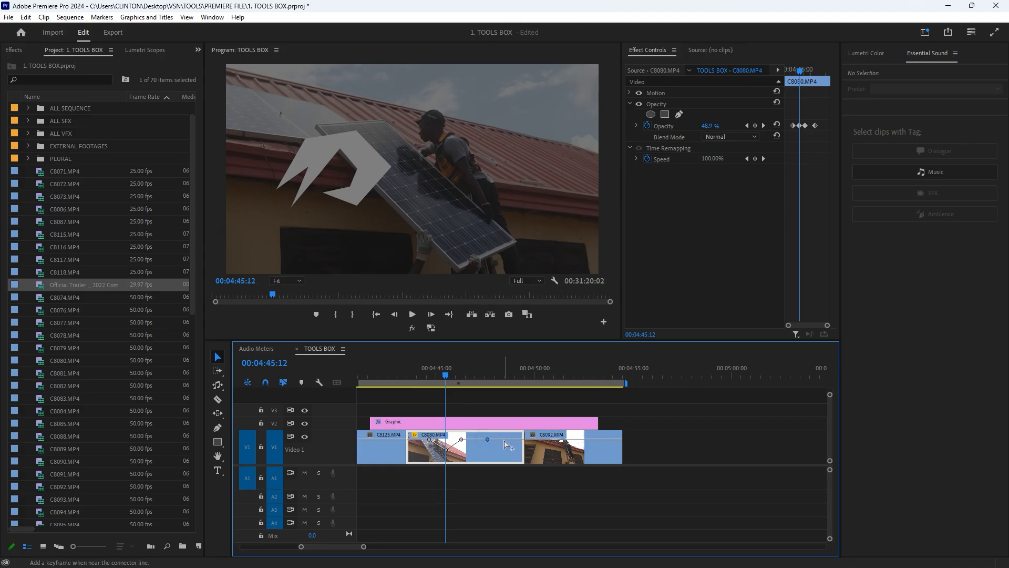
left_click(475, 439, "ctrl")
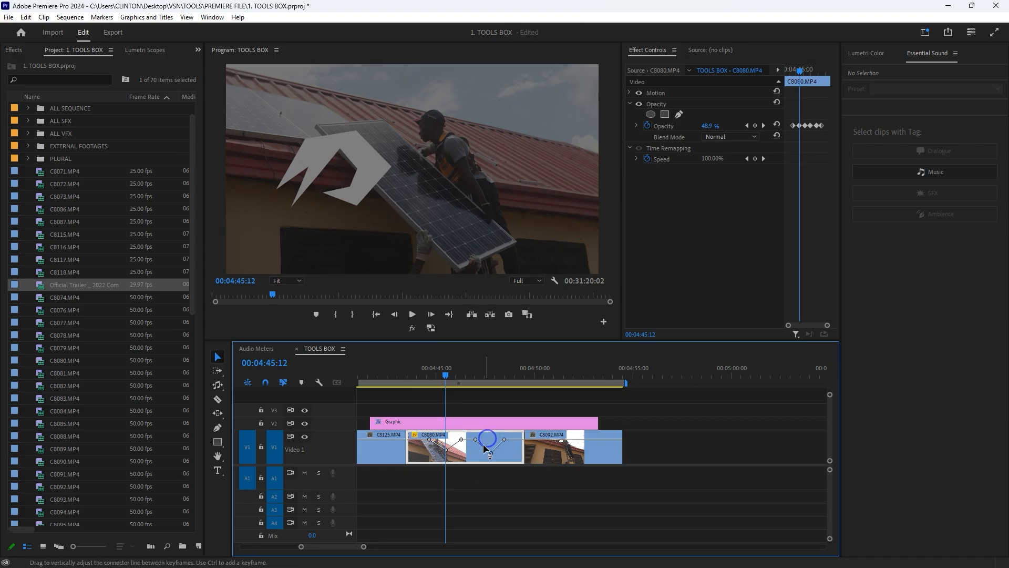
left_click_drag(476, 437, 475, 447)
- Undo the additional opacity keyframes and the opacity dip on C8080.MP4
key("ctrl+z")
key("ctrl+z")
key("ctrl+z")
key("ctrl+z")
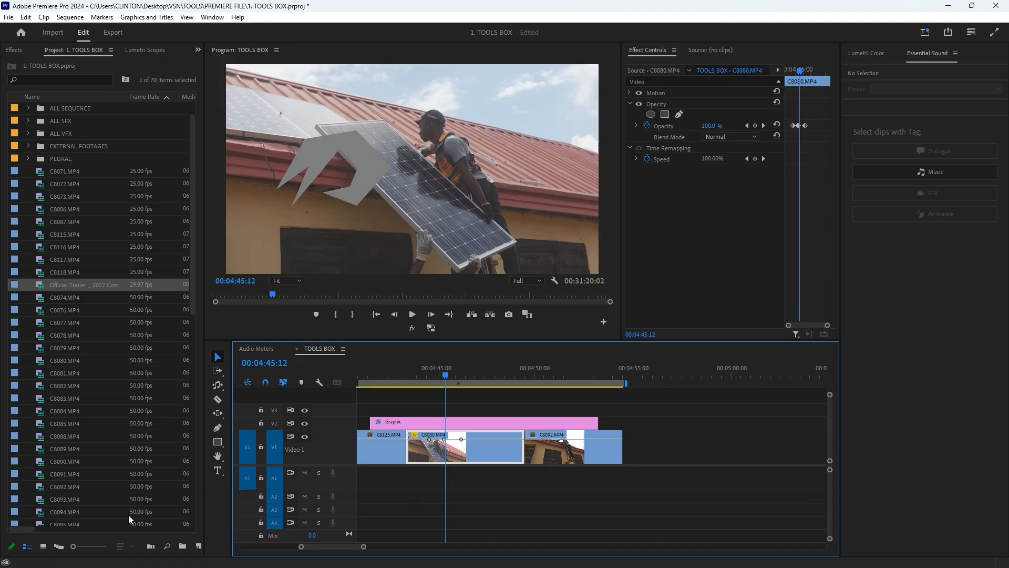
- Delete the Graphic clip from track V2
scroll(474, 425, "down", 3)
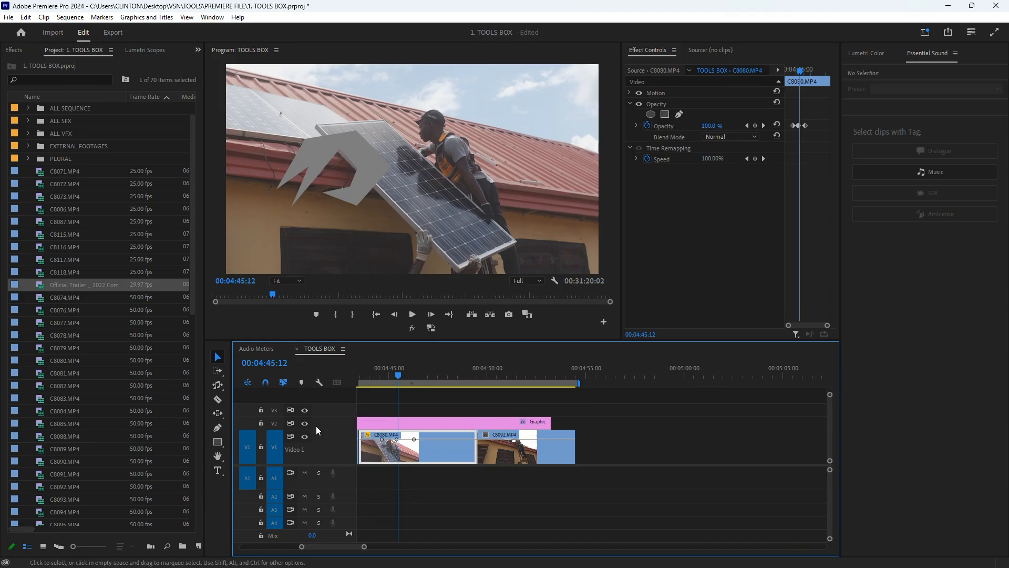
left_click(484, 428)
key("Delete")
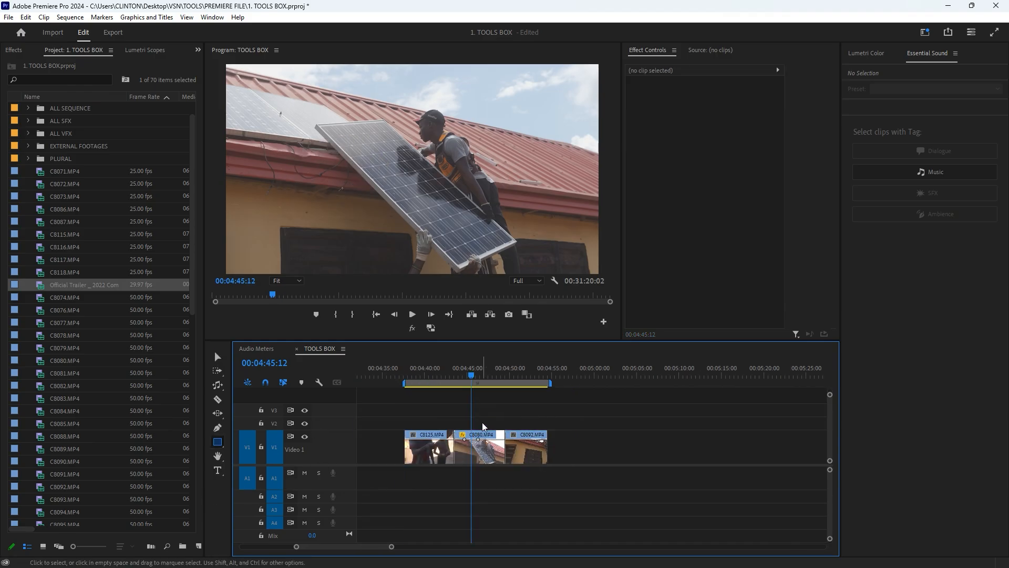
- Draw two rectangles with the Rectangle Tool over the 00:04:45:12 frame, a large one and a smaller one beside it
left_click(219, 443)
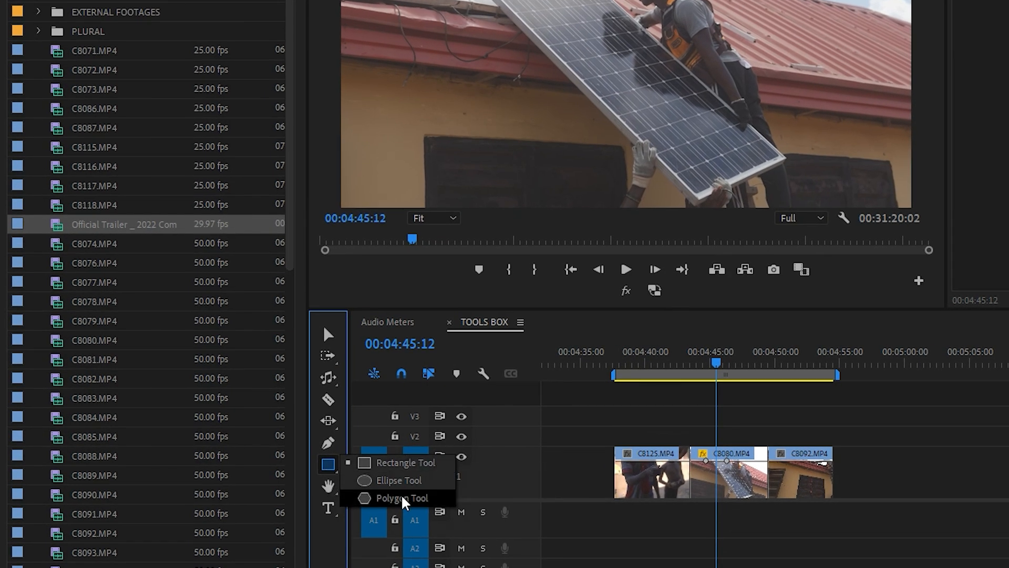
left_click(350, 463)
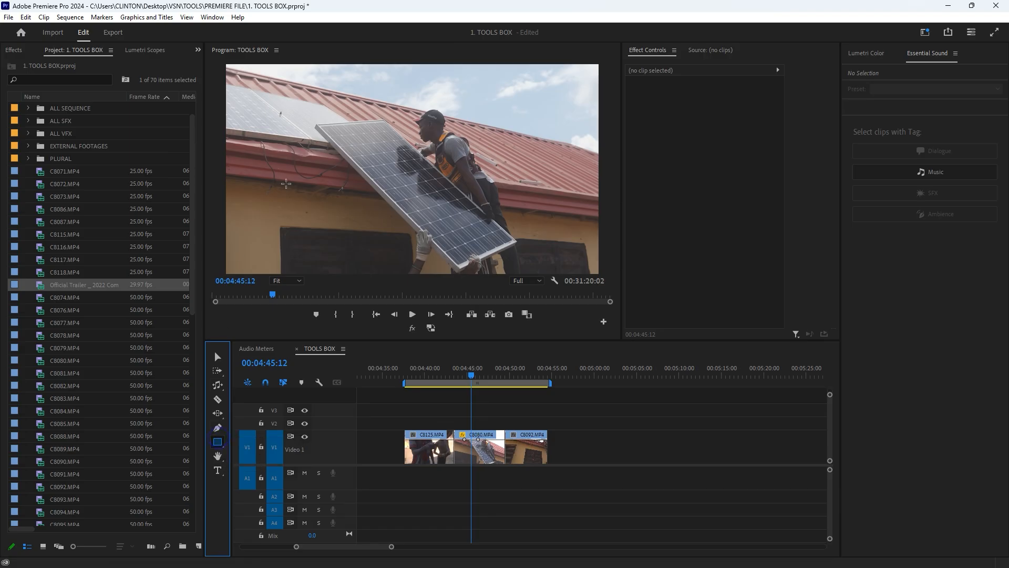
left_click_drag(250, 76, 406, 167)
left_click_drag(461, 108, 533, 141)
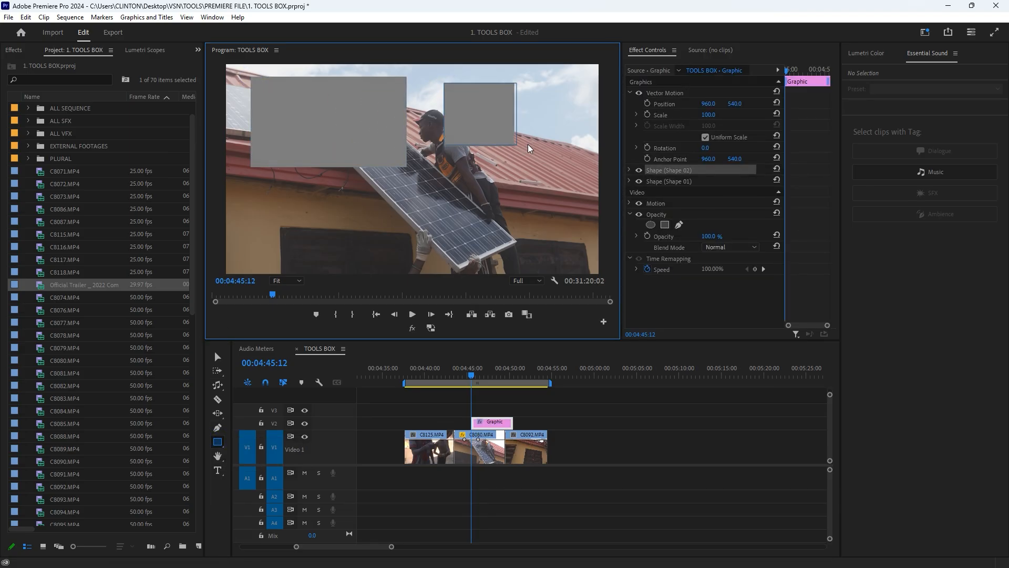
- Draw four more rectangles with the Rectangle Tool across the middle and lower part of the 00:04:45:12 frame
left_click_drag(401, 209, 468, 256)
left_click_drag(498, 156, 555, 214)
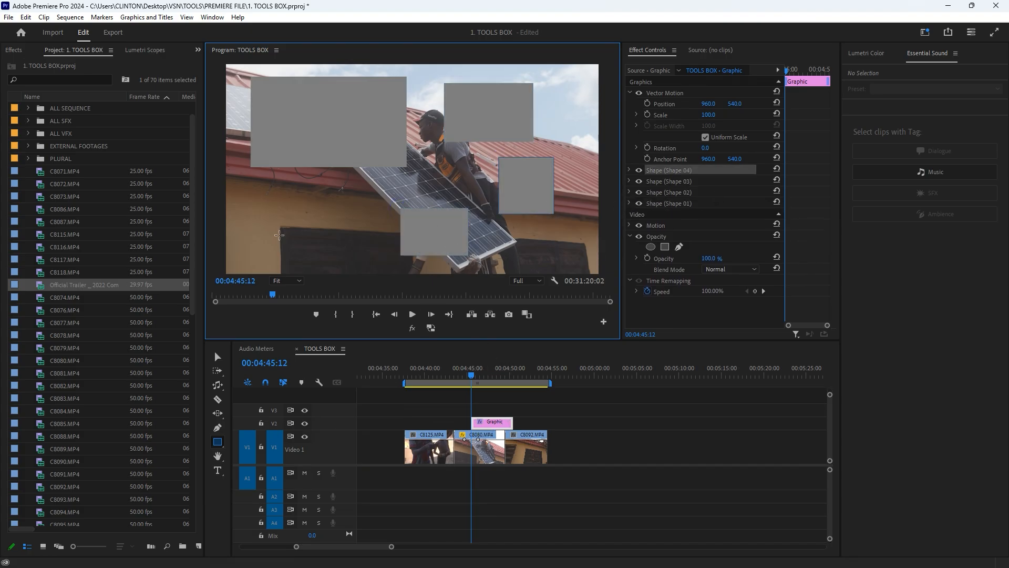
left_click_drag(265, 180, 336, 225)
left_click_drag(357, 177, 449, 203)
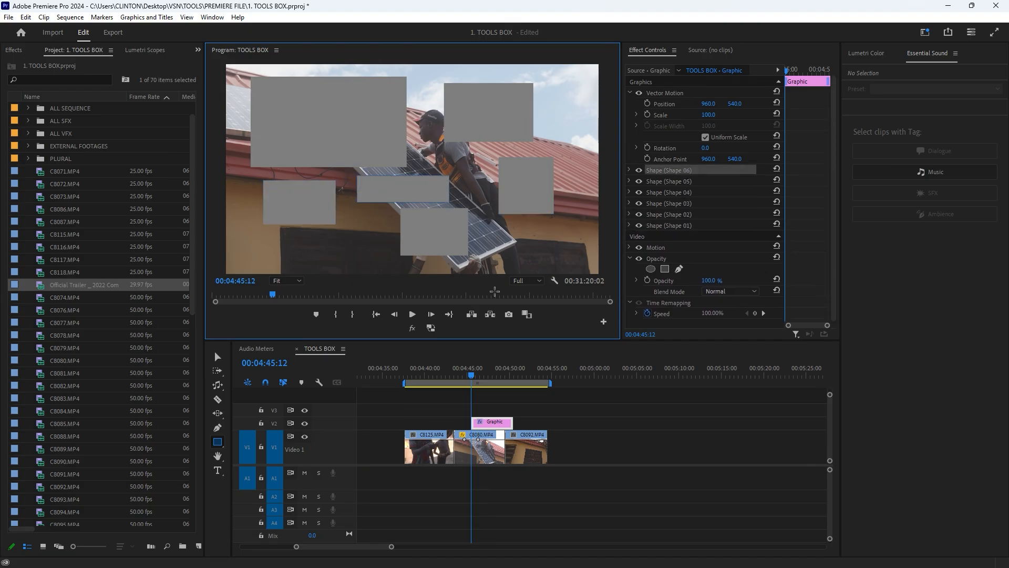
- Move the playhead to 00:04:47:23 and examine the appearance settings of Shape 06 in the Graphic clip, including its stroke option and fill colour
mouse_move(484, 370)
left_mouse_down()
mouse_move(489, 378)
mouse_move(469, 377)
mouse_move(493, 372)
left_mouse_up()
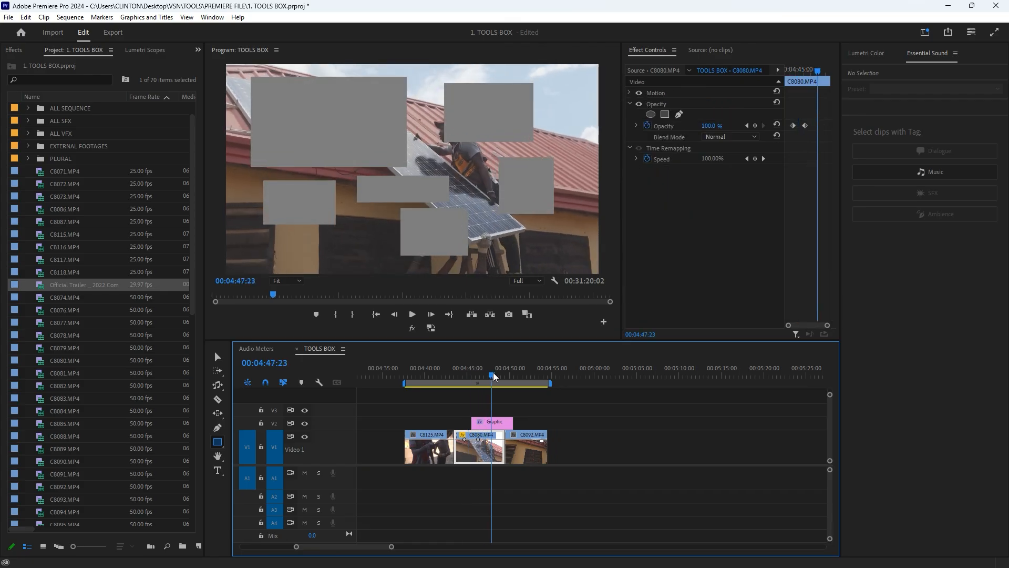
left_click(493, 423)
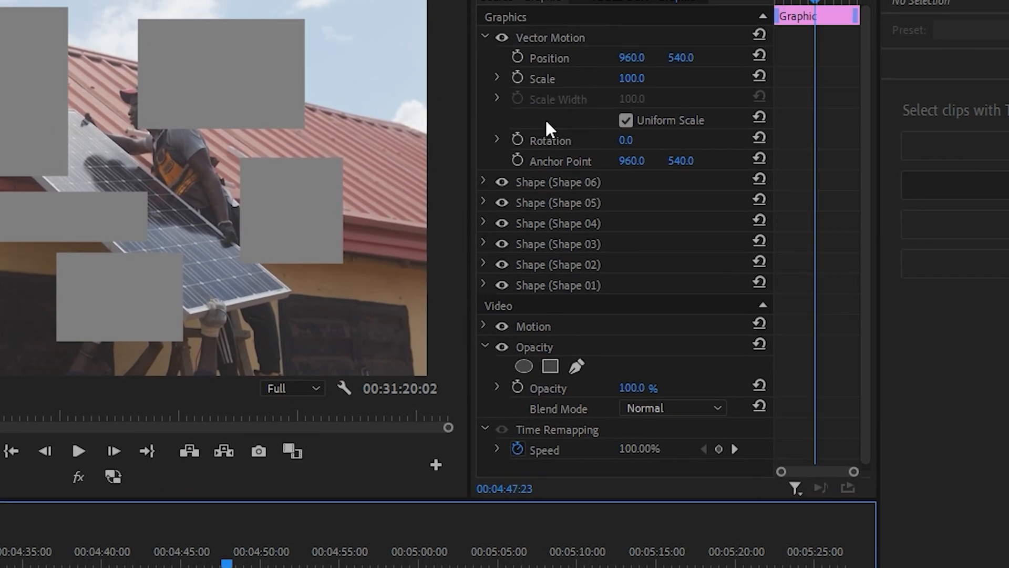
left_click(542, 190)
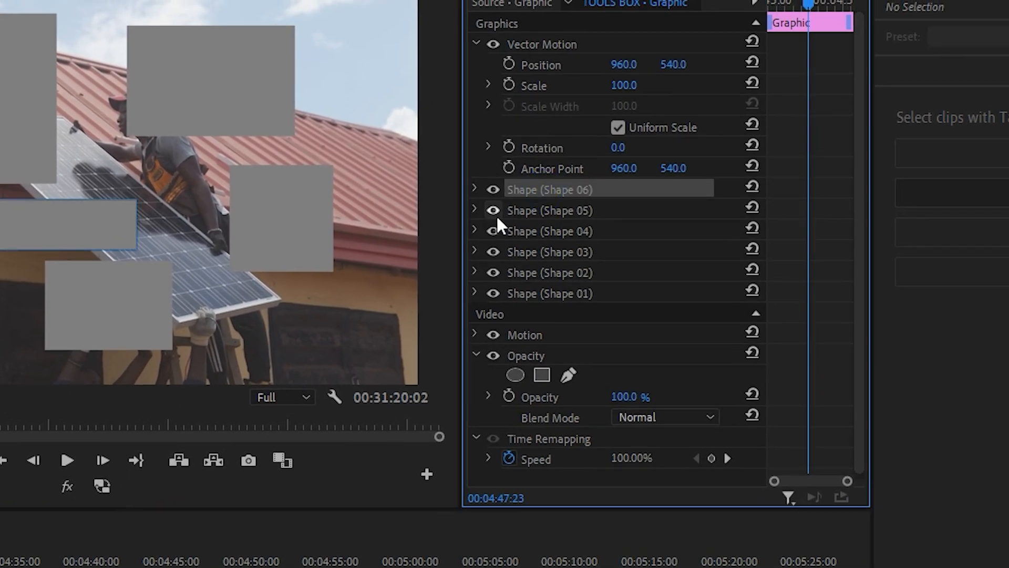
left_click(475, 188)
left_click(558, 367)
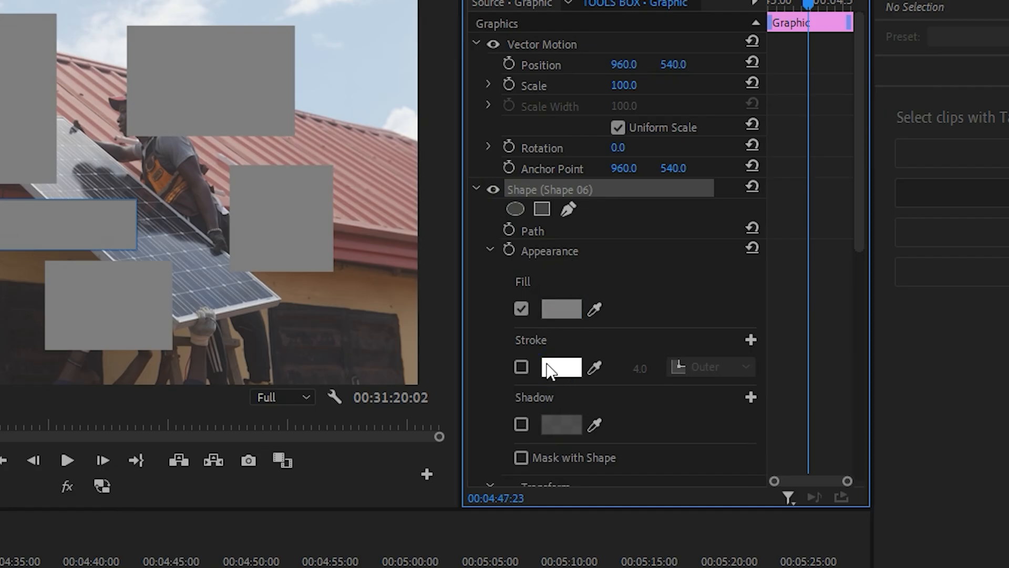
left_click(520, 367)
left_click(519, 367)
left_click(558, 309)
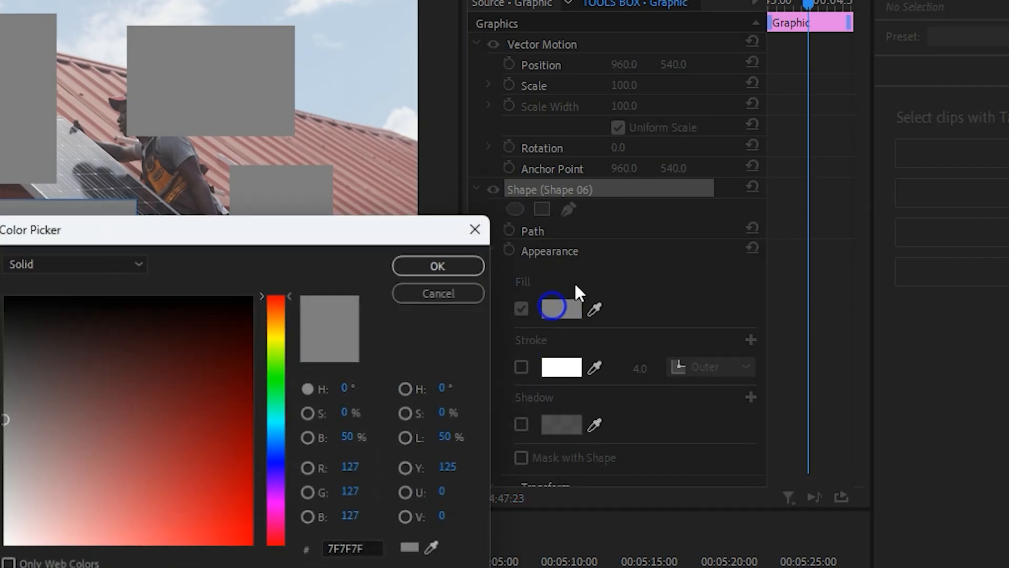
left_click(475, 227)
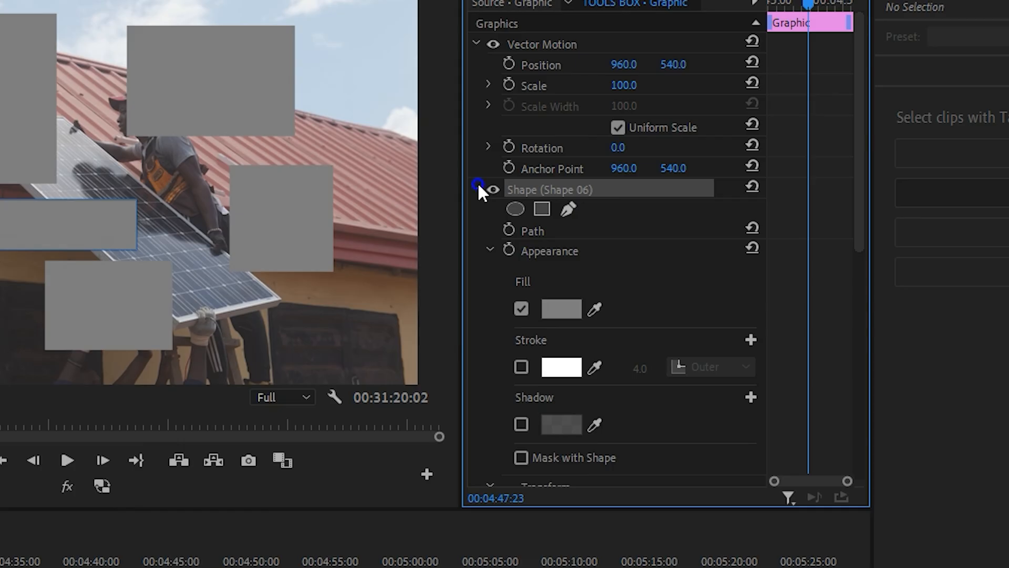
left_click(477, 185)
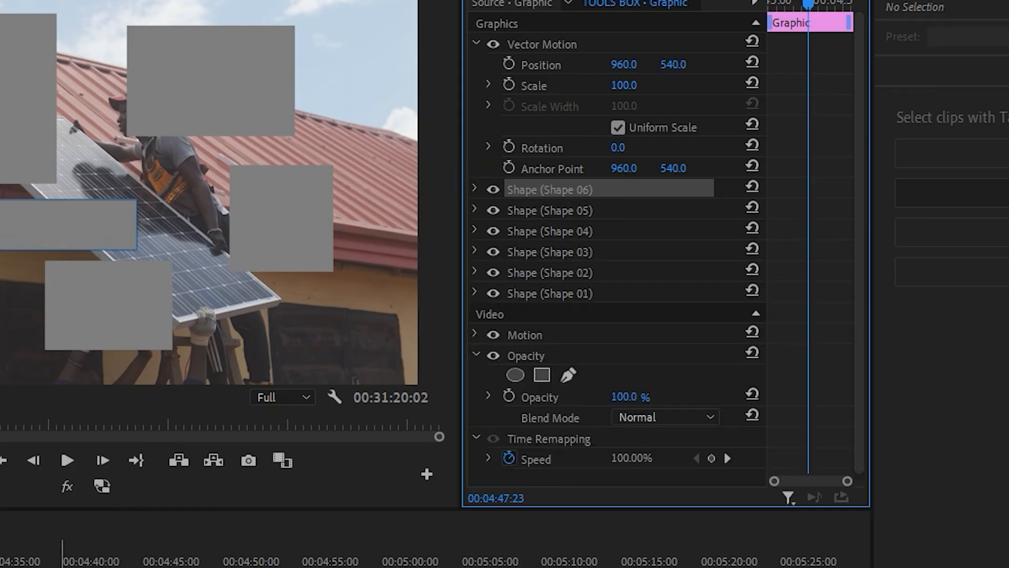
- Delete the Graphic clip containing the six rectangles
left_click(266, 567)
key("Delete")
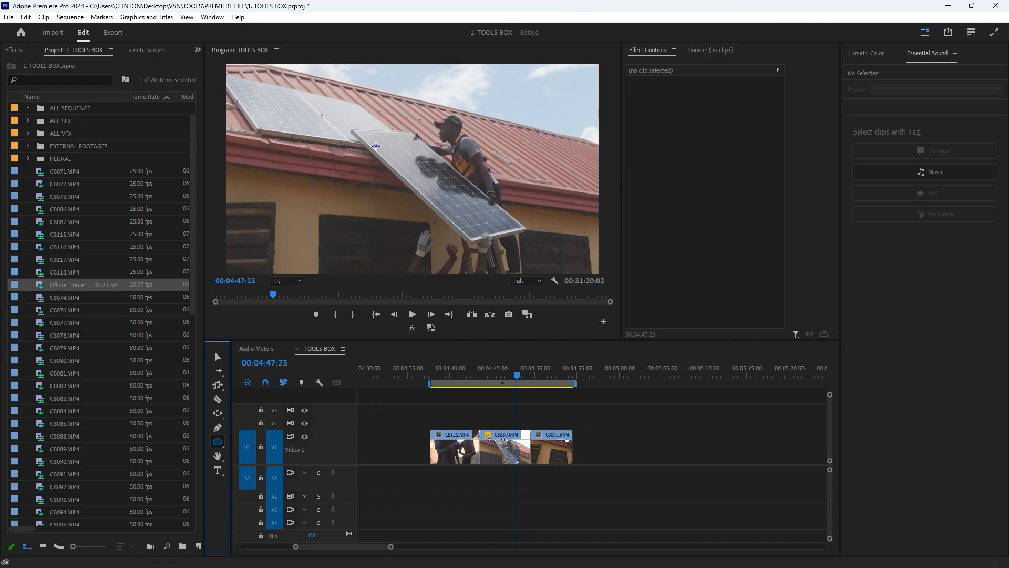
- Try drawing another shape over the 00:04:47:23 frame, and remove its graphic from the timeline
left_click_drag(376, 145, 481, 252)
left_click(692, 175)
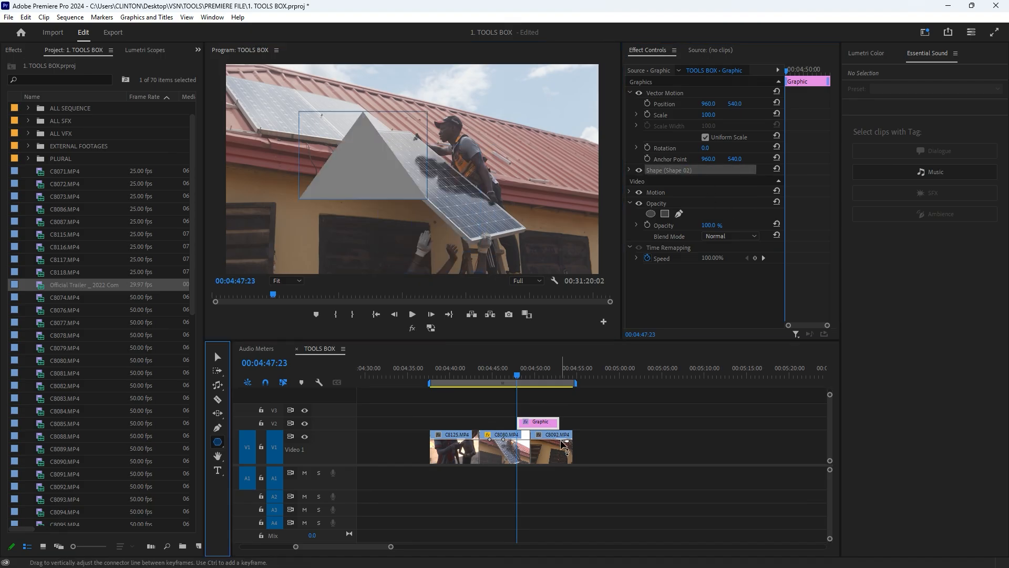
left_click_drag(781, 433, 338, 411)
key("Delete")
- Draw a triangle about 686 by 457 pixels with the Polygon Tool over the 00:04:47:23 frame
left_click(218, 442)
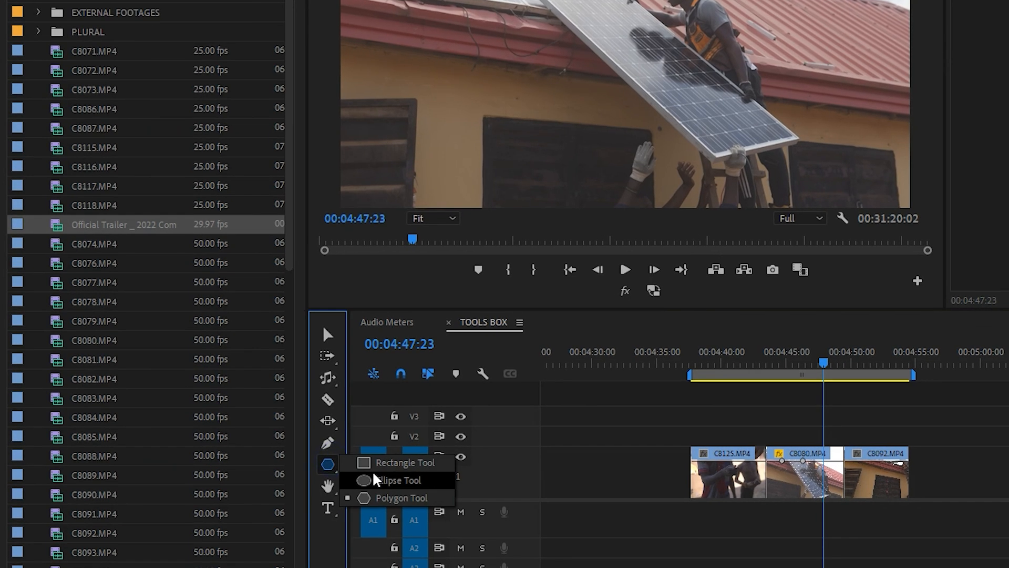
left_click(405, 499)
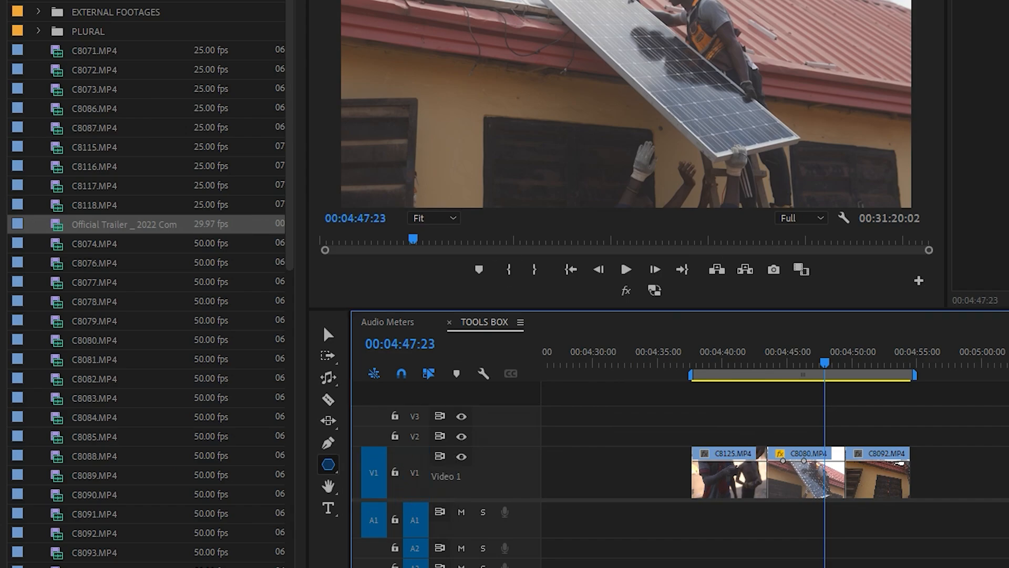
mouse_move(365, 100)
left_mouse_down()
mouse_move(390, 155)
mouse_move(459, 211)
mouse_move(478, 217)
mouse_move(491, 201)
mouse_move(487, 163)
left_mouse_up()
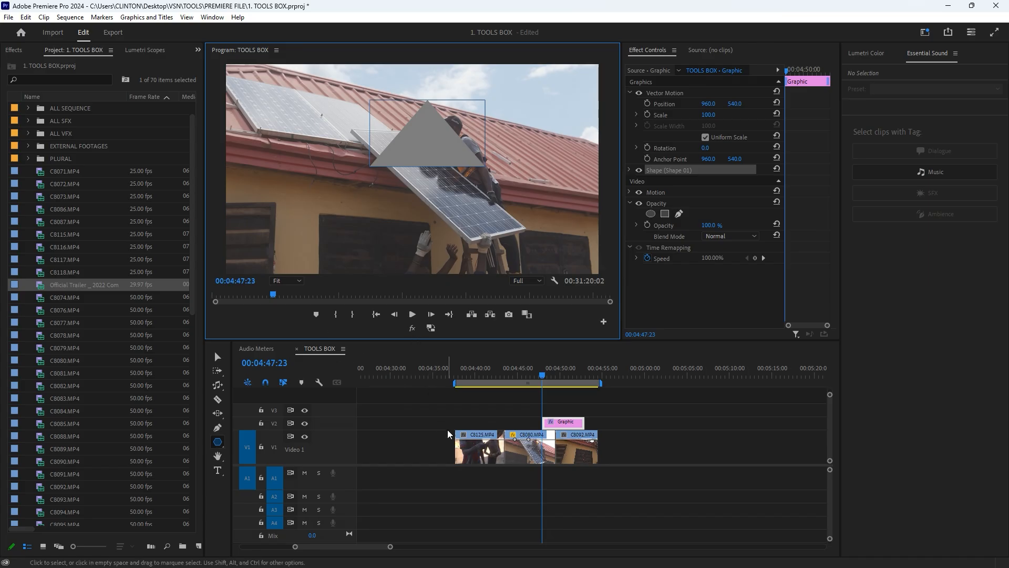
- Open the triangle graphic's properties in Essential Graphics and bring the Program monitor back into view
left_click(569, 424)
double_click(569, 422)
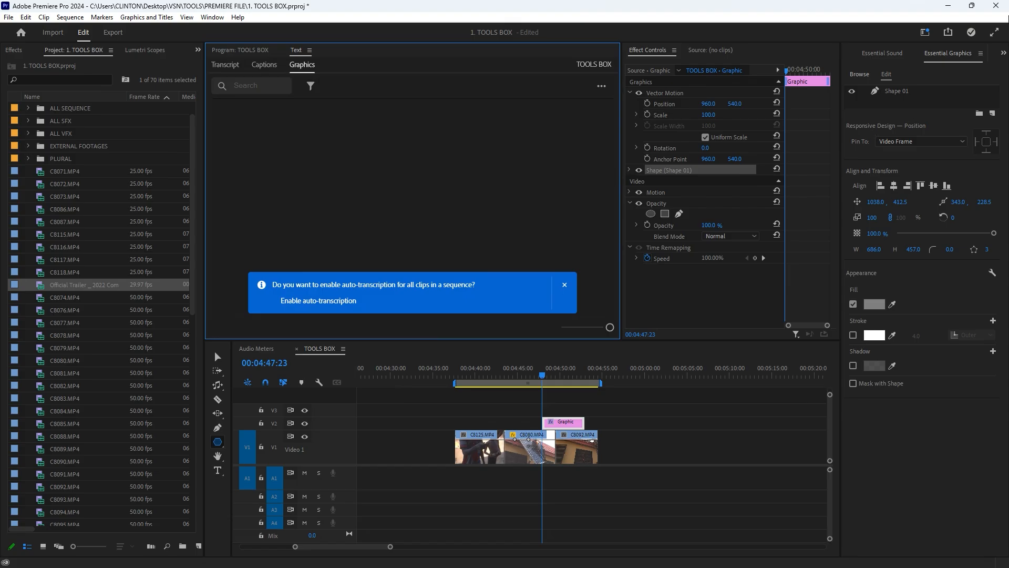
left_click(242, 50)
left_click(570, 426)
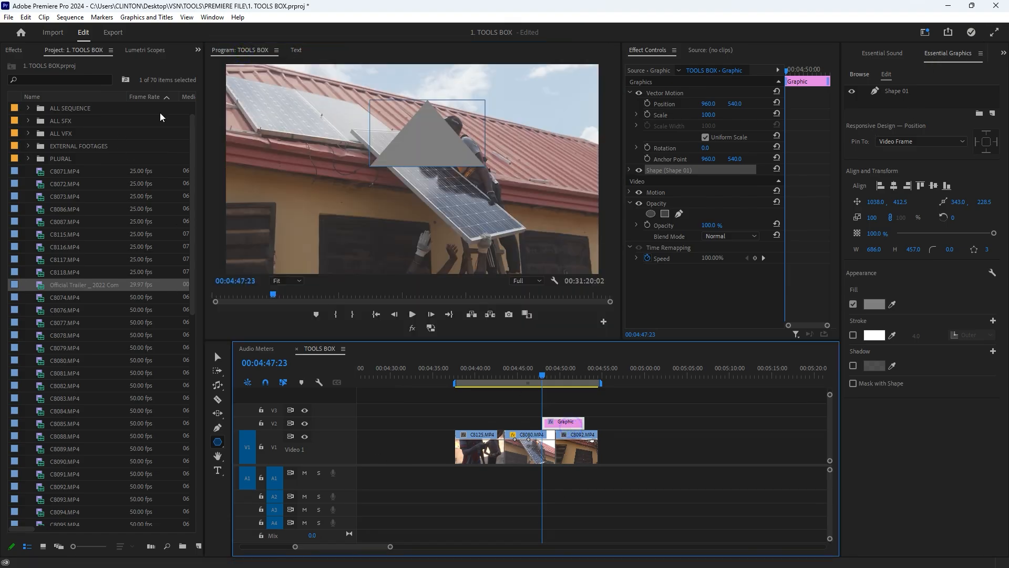
left_click(212, 18)
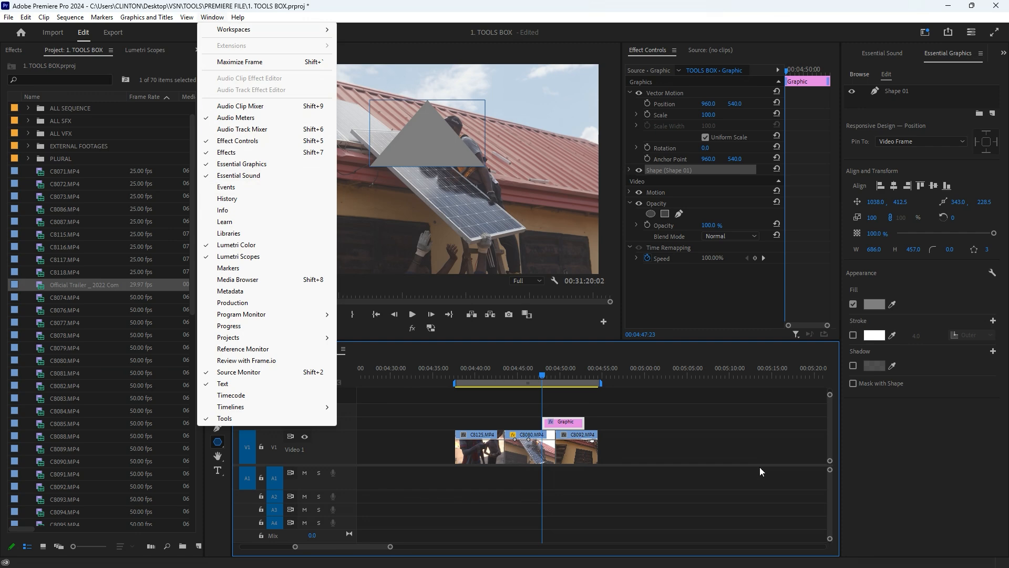
double_click(568, 420)
- Try the polygon with 6 sides and with 50 sides at 00:04:49:14, and return it to 3 sides
left_click(556, 375)
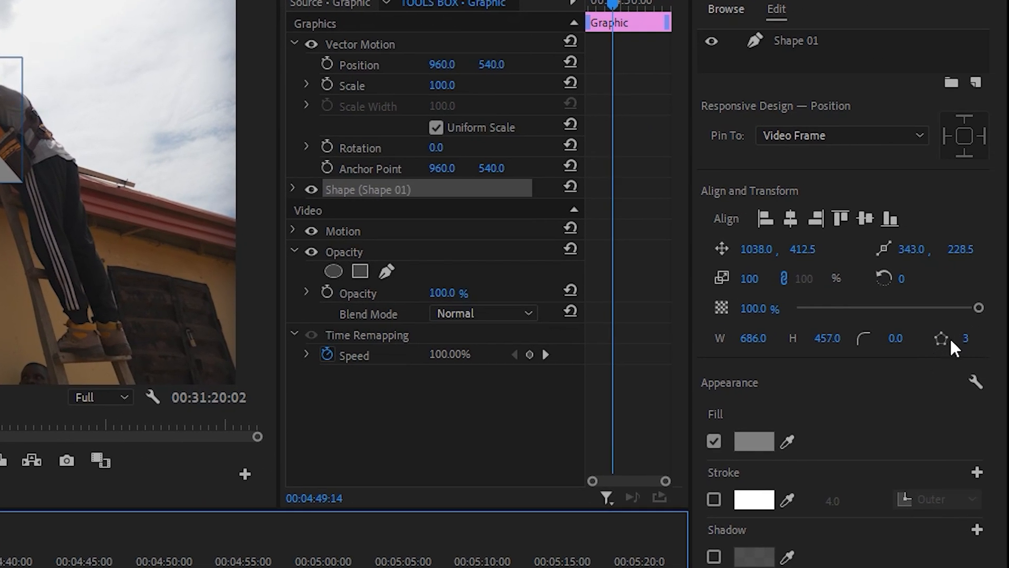
left_click(975, 339)
left_click_drag(980, 339, 975, 339)
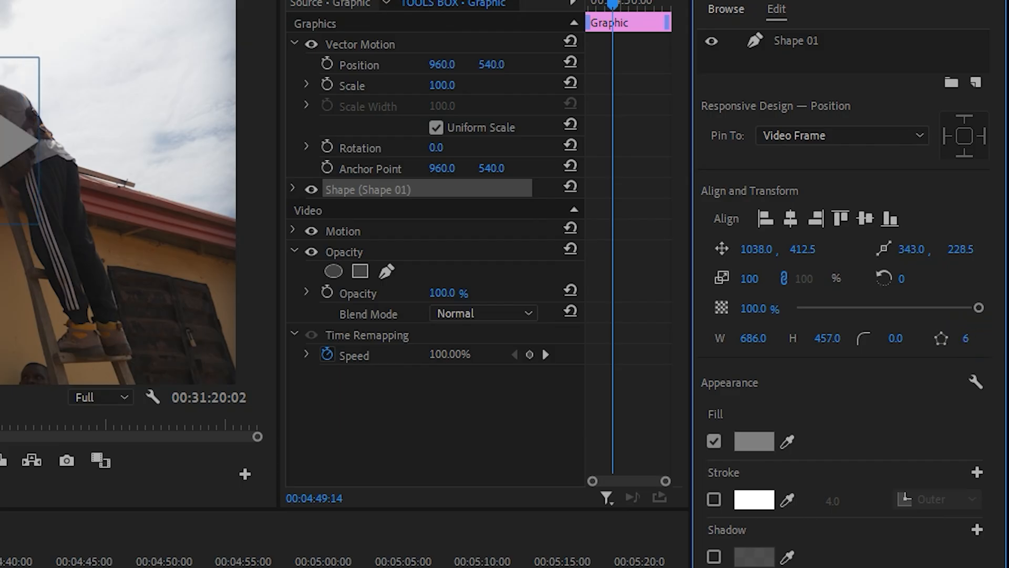
left_click_drag(978, 339, 1008, 339)
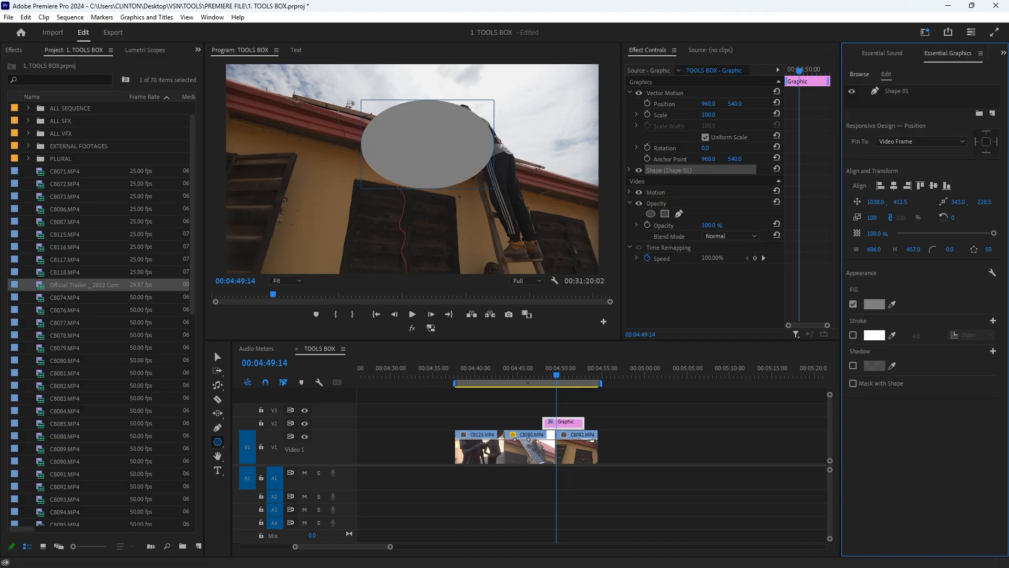
left_click_drag(988, 249, 967, 250)
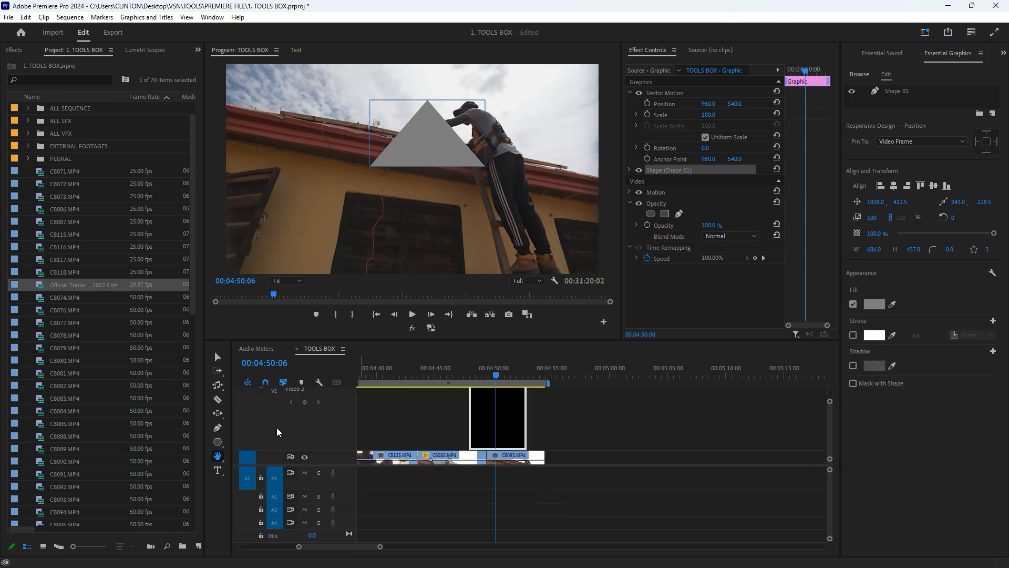
- Pan the timeline back and forth around the clips with the Hand Tool, at different horizontal positions
left_click(222, 442)
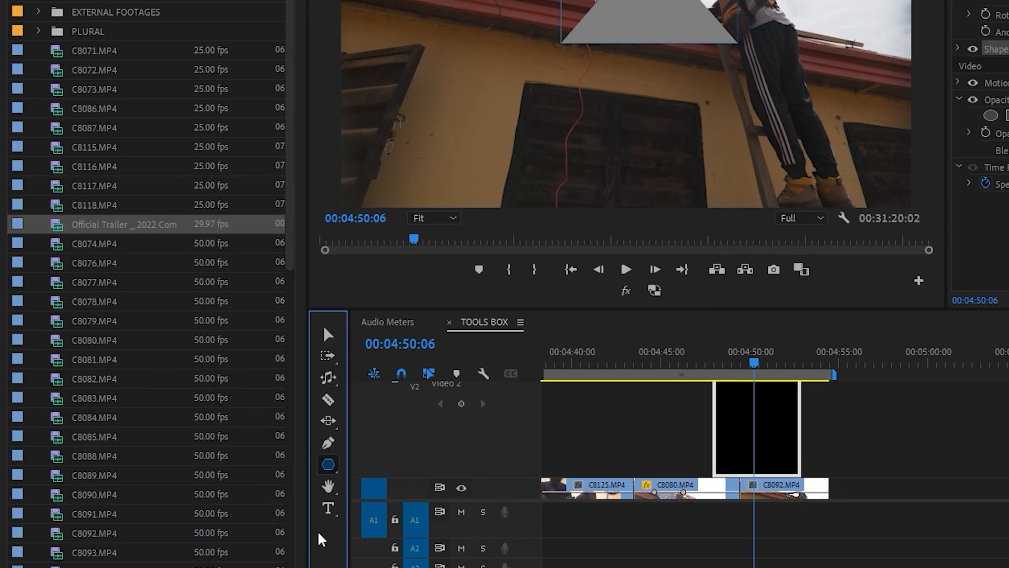
left_click(328, 486)
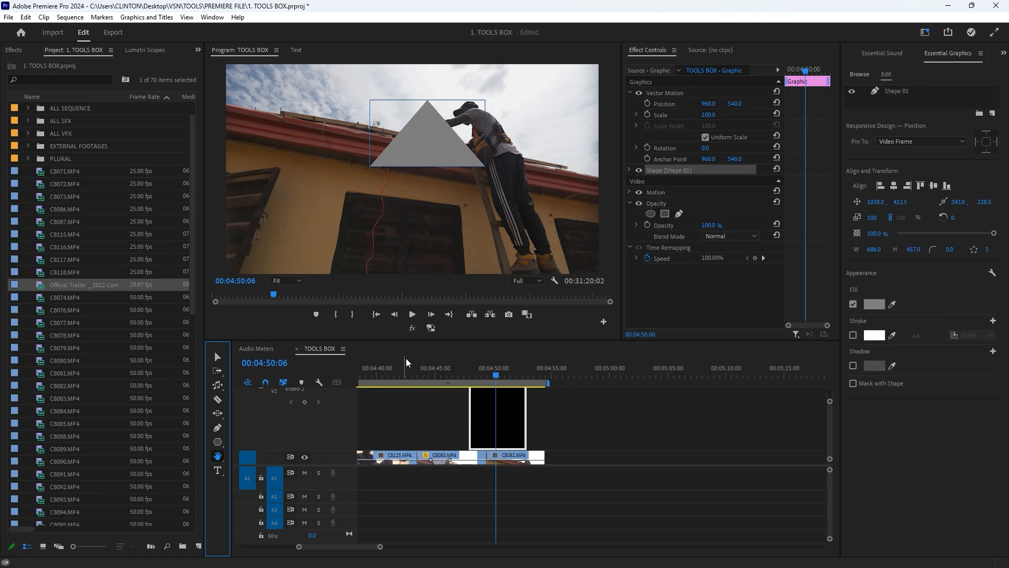
scroll(511, 450, "down", 2)
scroll(515, 449, "down", 1)
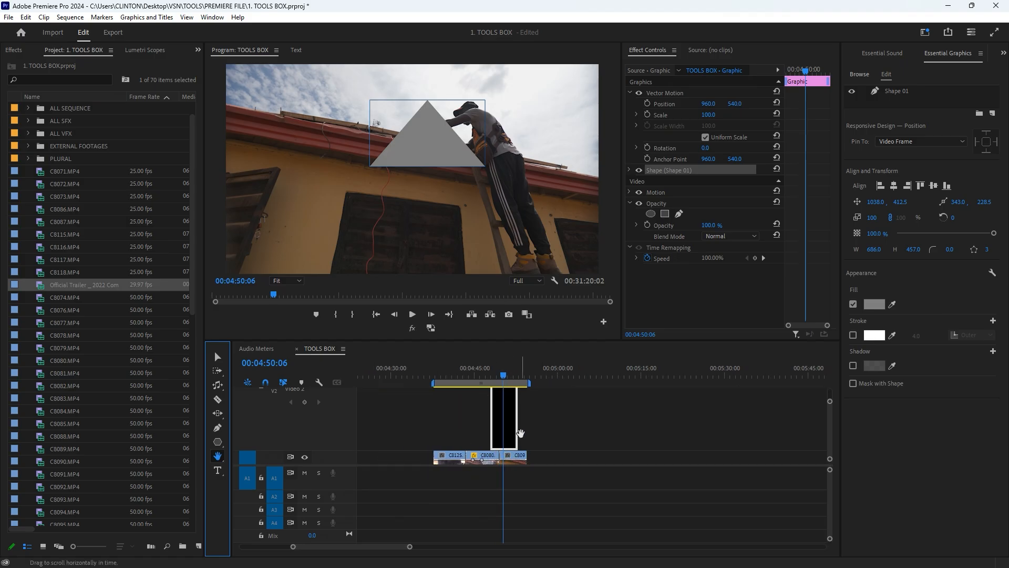
mouse_move(409, 440)
left_mouse_down()
mouse_move(302, 476)
mouse_move(546, 439)
mouse_move(600, 408)
left_mouse_up()
left_click_drag(448, 415, 605, 415)
left_click_drag(509, 421, 368, 462)
left_click_drag(583, 448, 337, 483)
mouse_move(428, 468)
left_mouse_down()
mouse_move(537, 450)
mouse_move(493, 399)
mouse_move(476, 424)
mouse_move(498, 431)
left_mouse_up()
scroll(474, 429, "up", 1)
scroll(472, 429, "up", 1)
scroll(474, 427, "down", 2)
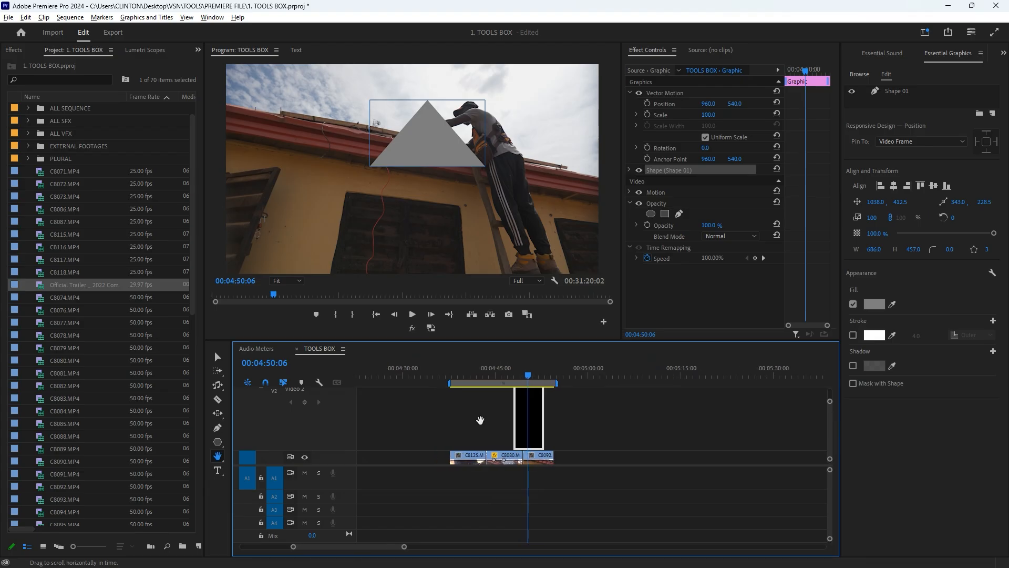
- Scroll the timeline forward and backward with the Selection Tool active, and scroll up the video tracks to show V2
left_click(218, 357)
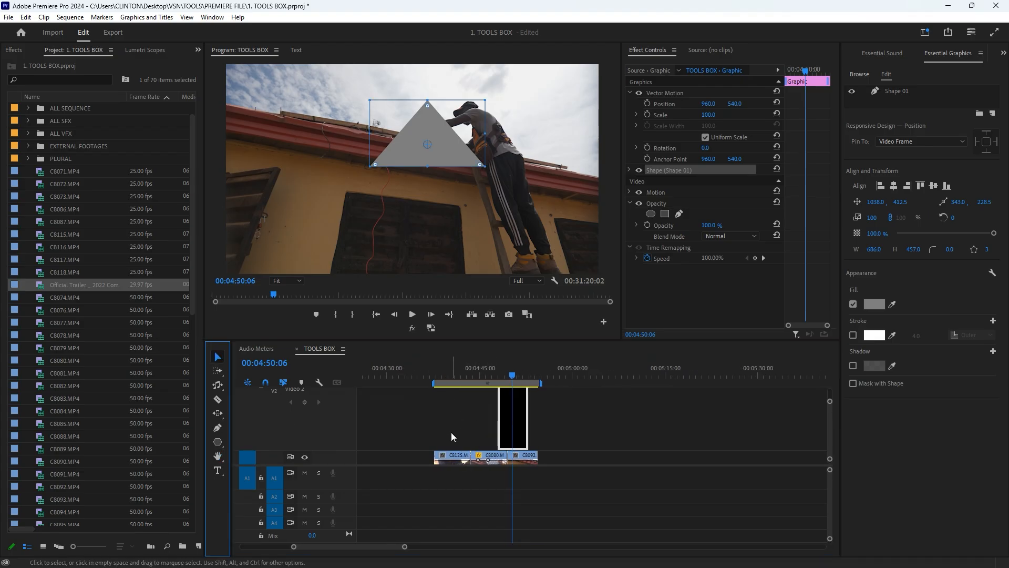
scroll(468, 427, "up", 3)
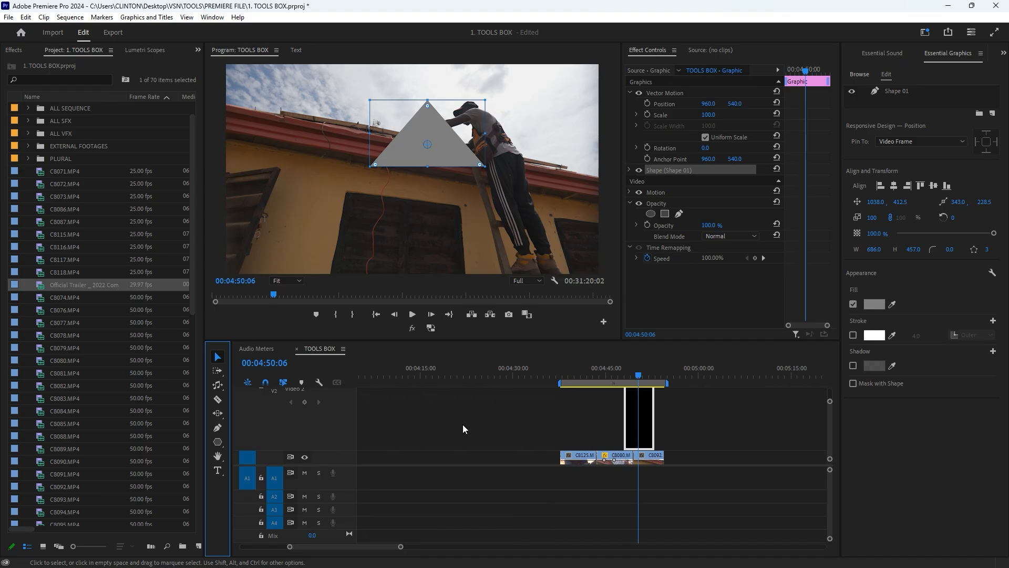
scroll(462, 427, "down", 5)
scroll(461, 425, "up", 3)
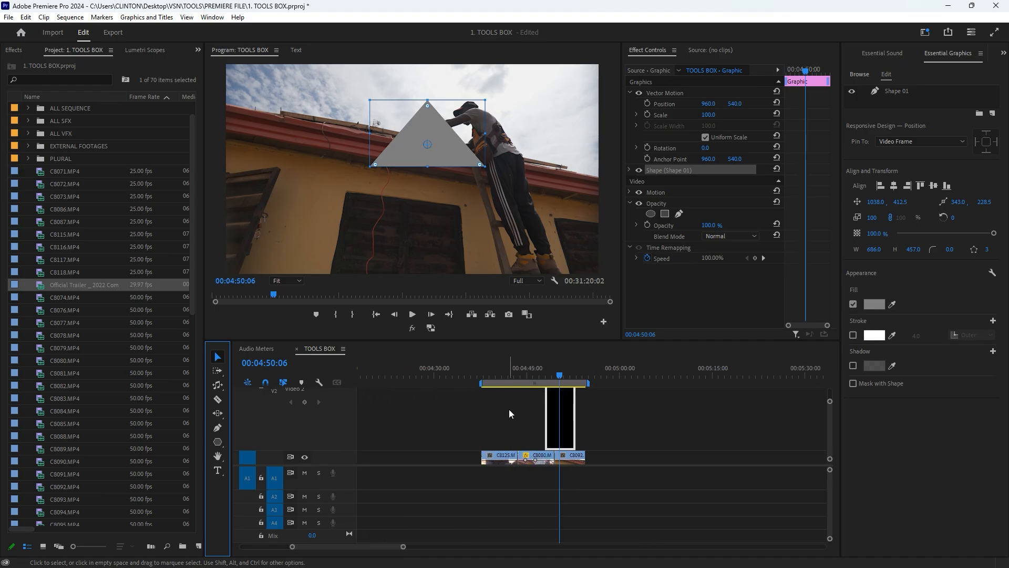
scroll(508, 410, "down", 1)
scroll(331, 430, "up", 1)
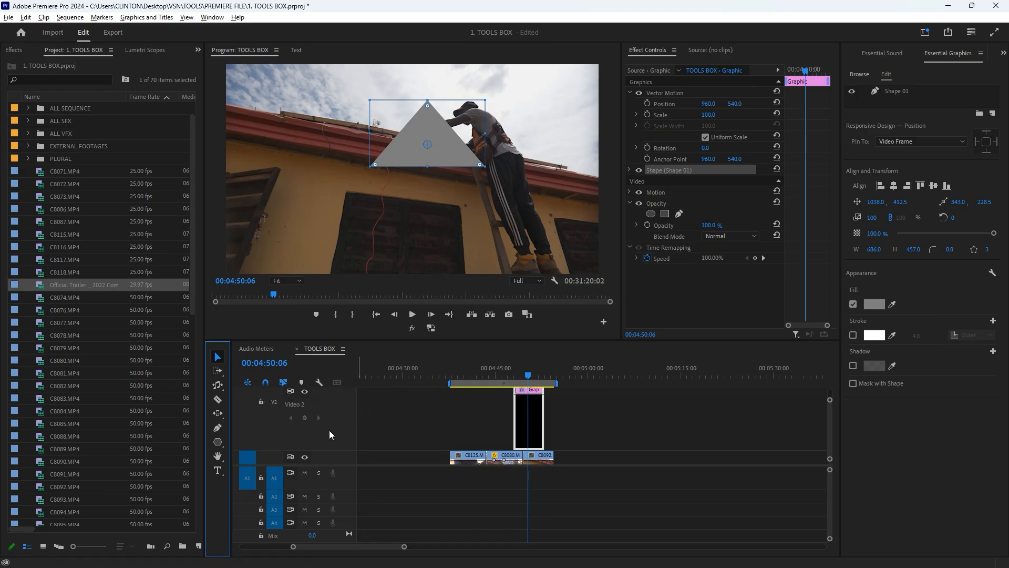
scroll(329, 429, "up", 1)
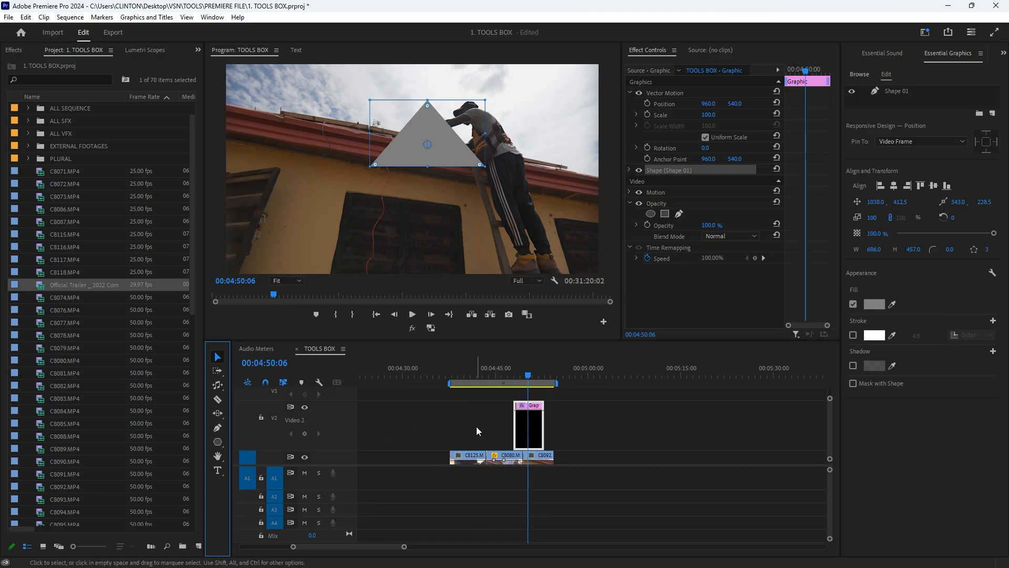
- Magnify the Program monitor to 200% with the Hand Tool active and bring the triangle's tip and the worker's head into view
left_click(218, 456)
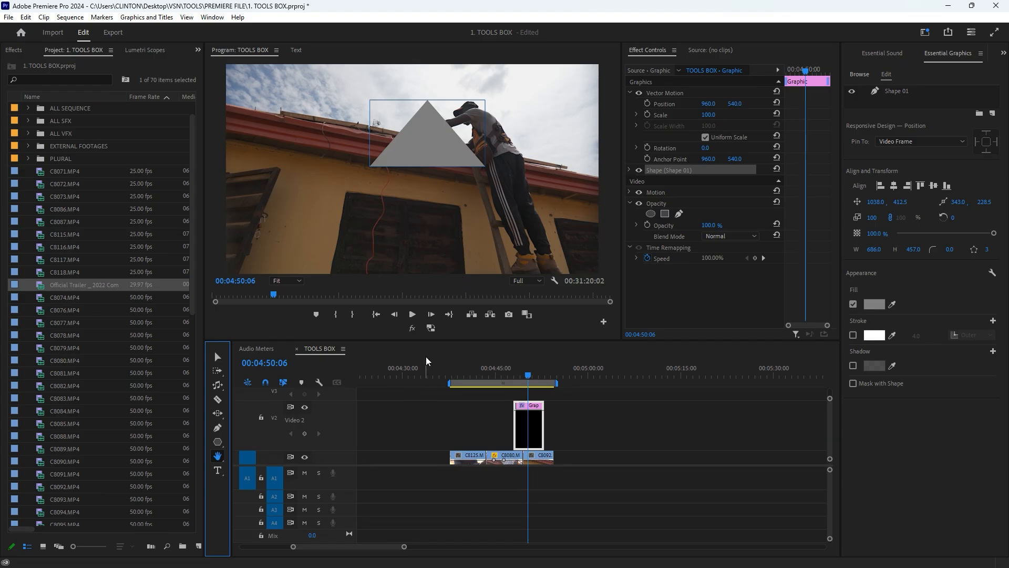
left_click(286, 280)
left_click(293, 376)
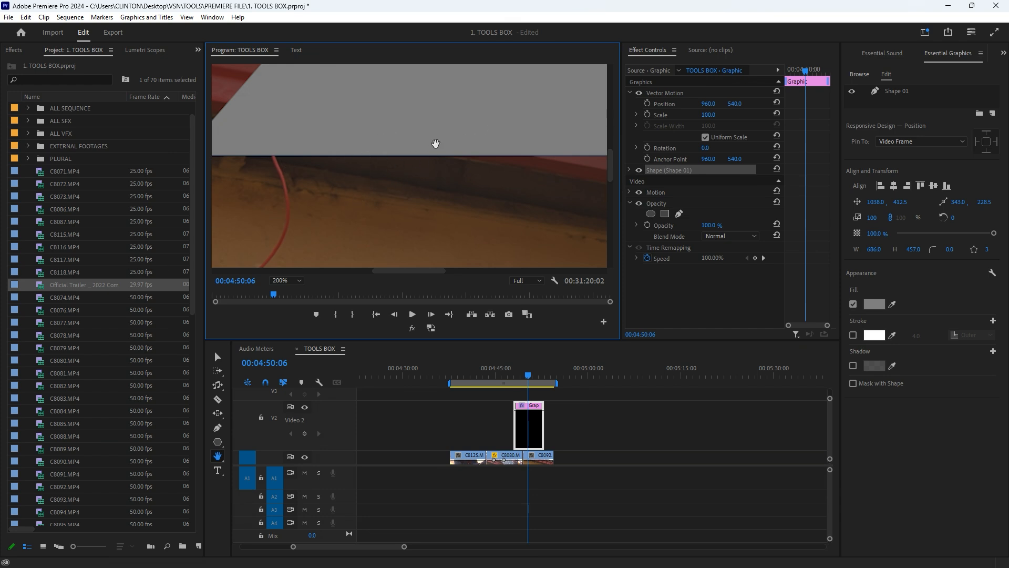
left_click_drag(416, 272, 478, 273)
left_click_drag(611, 167, 614, 122)
left_click_drag(452, 269, 427, 268)
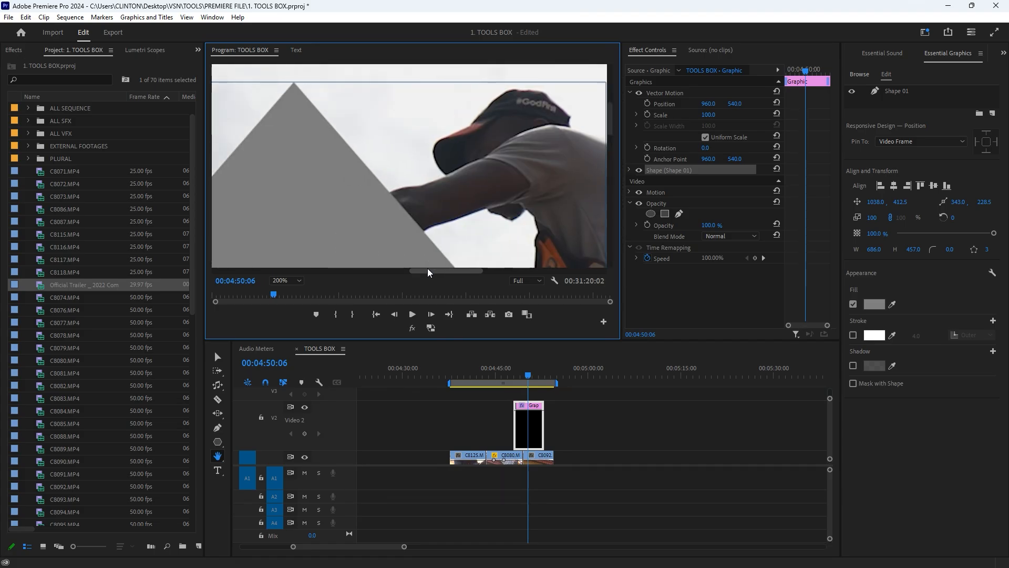
- Delete the triangle Graphic clip from track V2 using the Selection Tool
left_click(530, 430)
key("v")
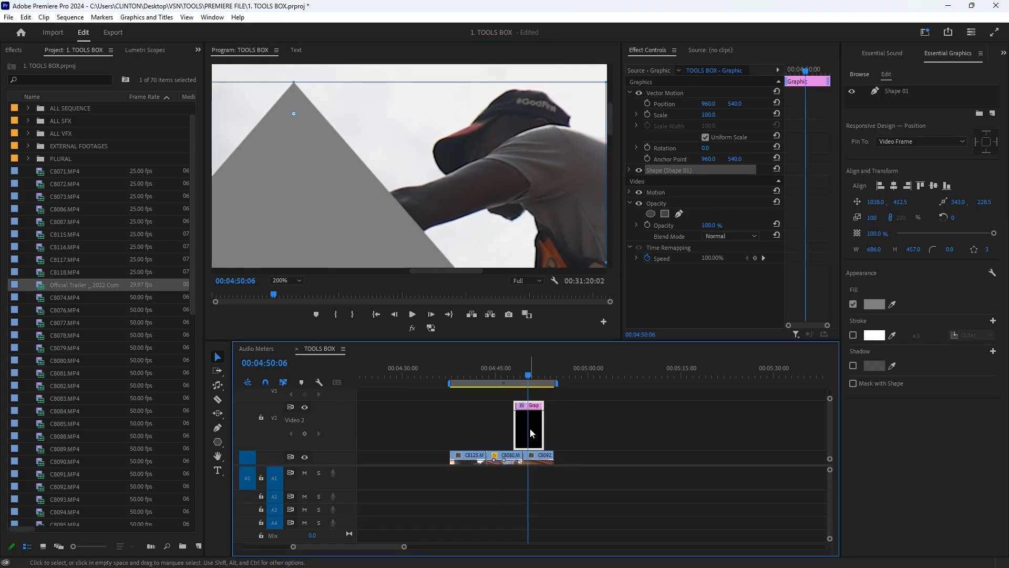
key("Delete")
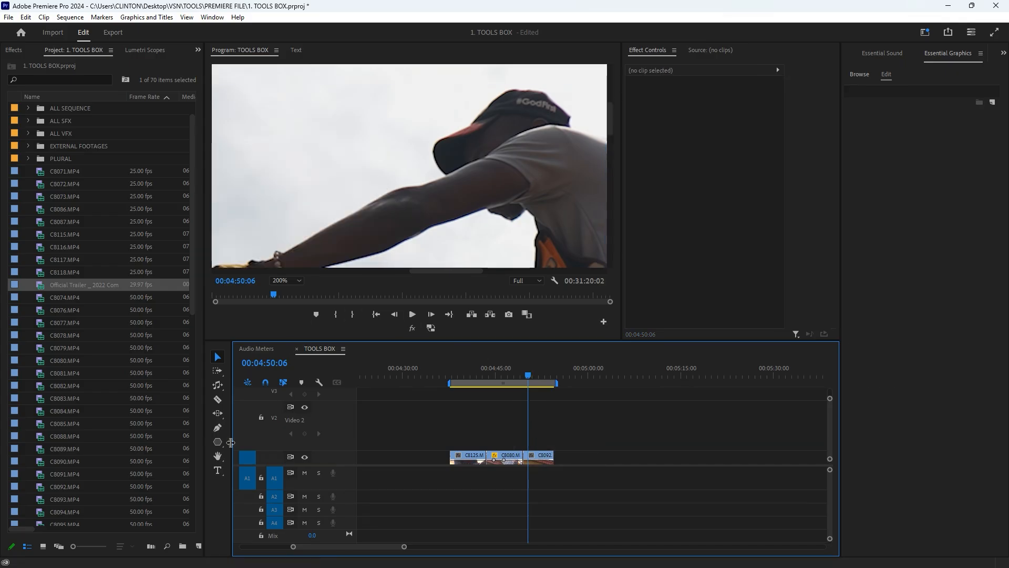
- Pan the magnified 00:04:50:06 frame in the Program monitor with the Hand Tool
left_click(217, 456)
left_click_drag(417, 207, 497, 207)
left_click_drag(459, 152, 582, 210)
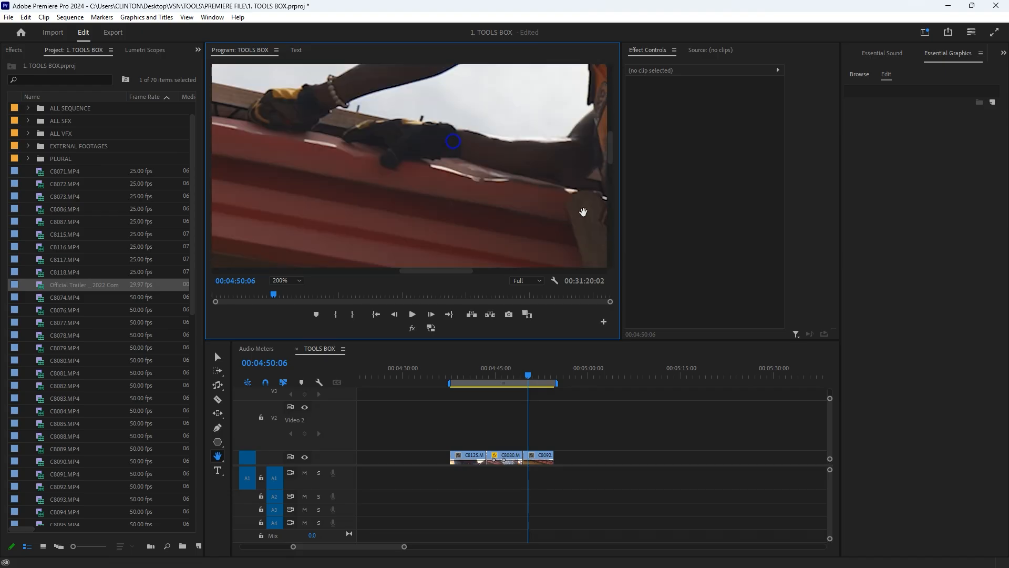
- Set the Program monitor's magnification level back to Fit so the whole frame is visible
left_click_drag(610, 146, 610, 126)
left_click(281, 280)
left_click(291, 292)
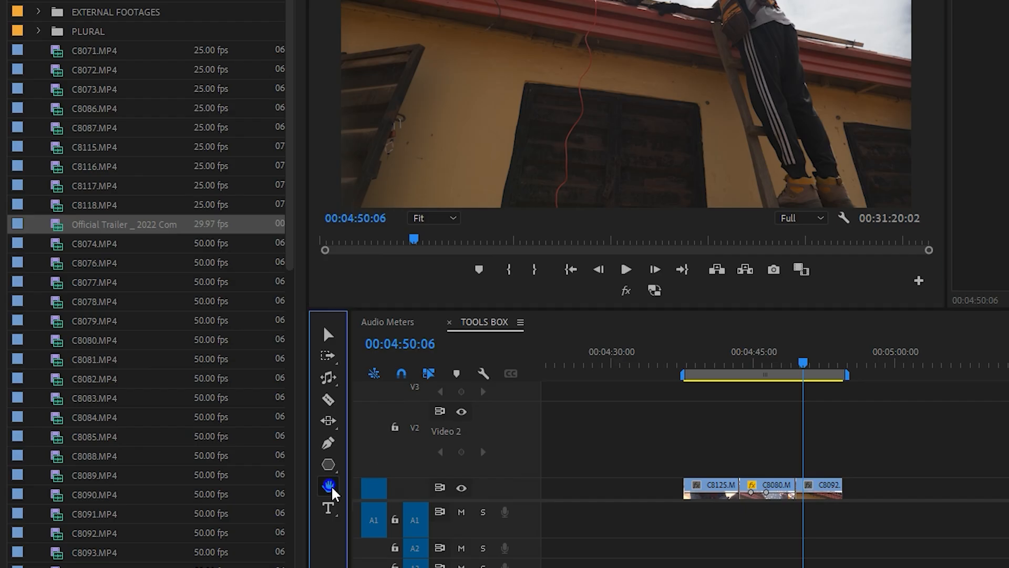
- Switch from the Hand Tool to the Zoom Tool and magnify the C8080.MP4 clip in the timeline
left_click(328, 485)
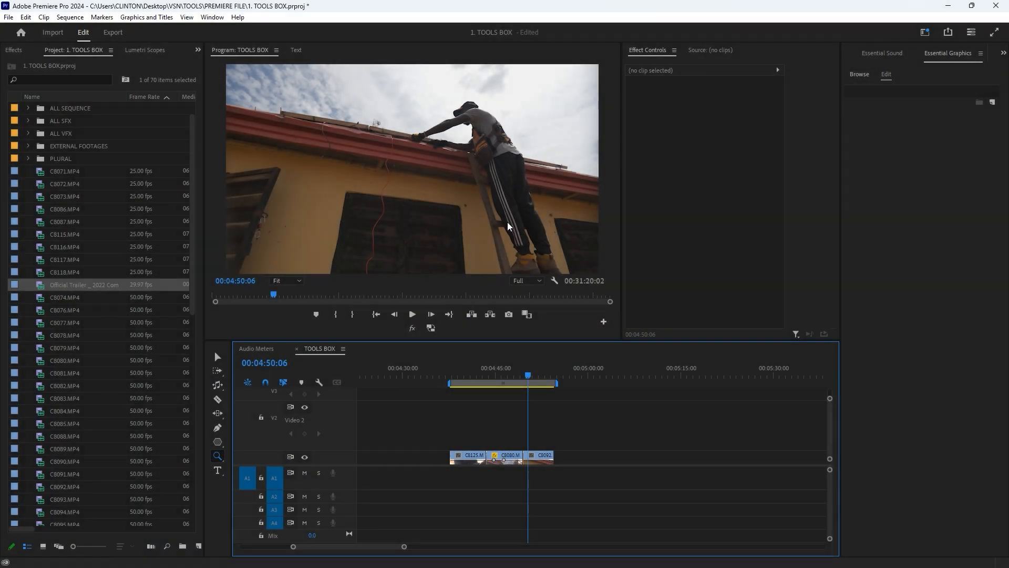
left_click(217, 456)
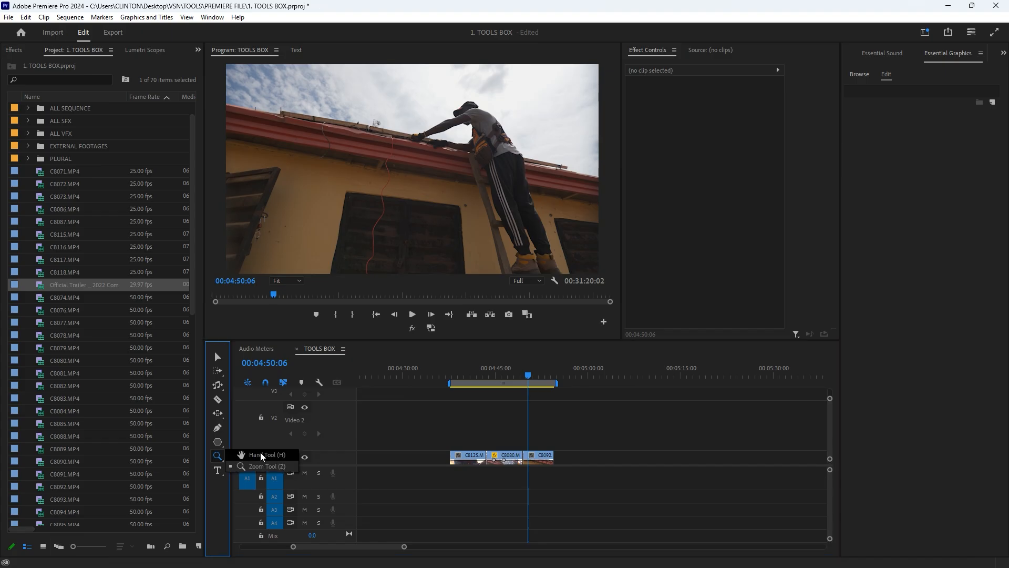
left_click(263, 464)
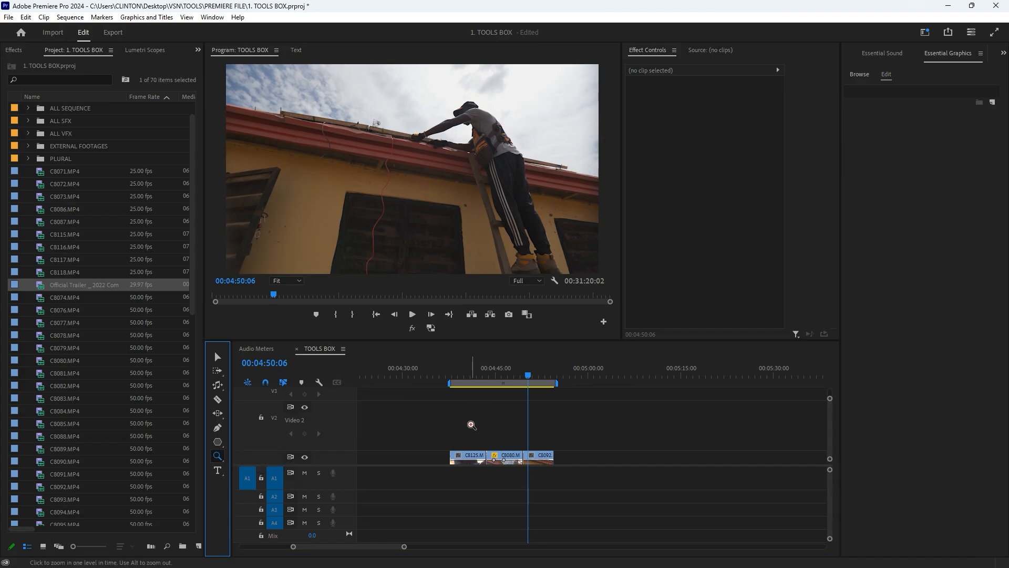
left_click(496, 453)
left_click(496, 453)
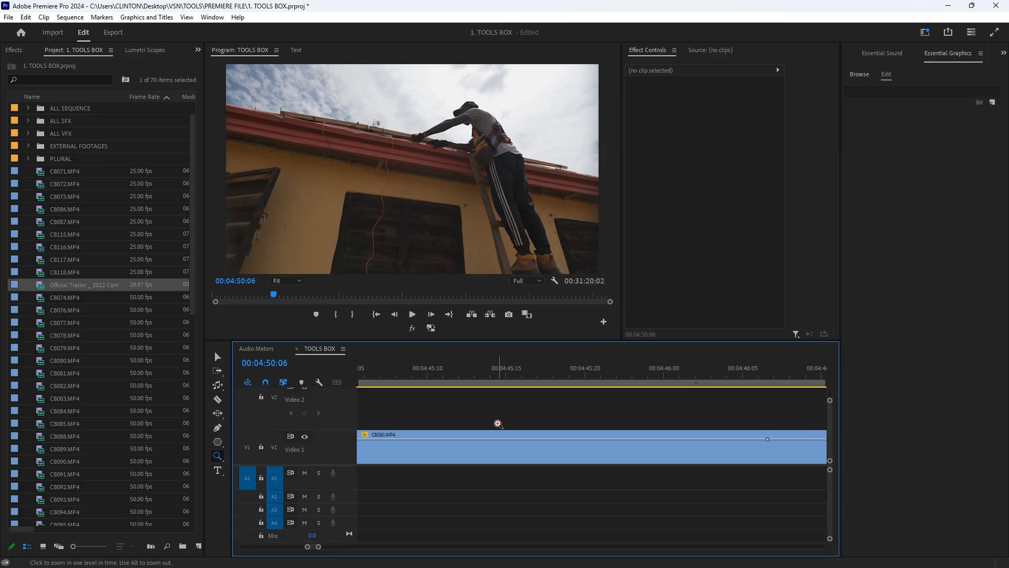
scroll(428, 449, "left", 5)
scroll(427, 448, "up", 2)
scroll(442, 446, "down", 2)
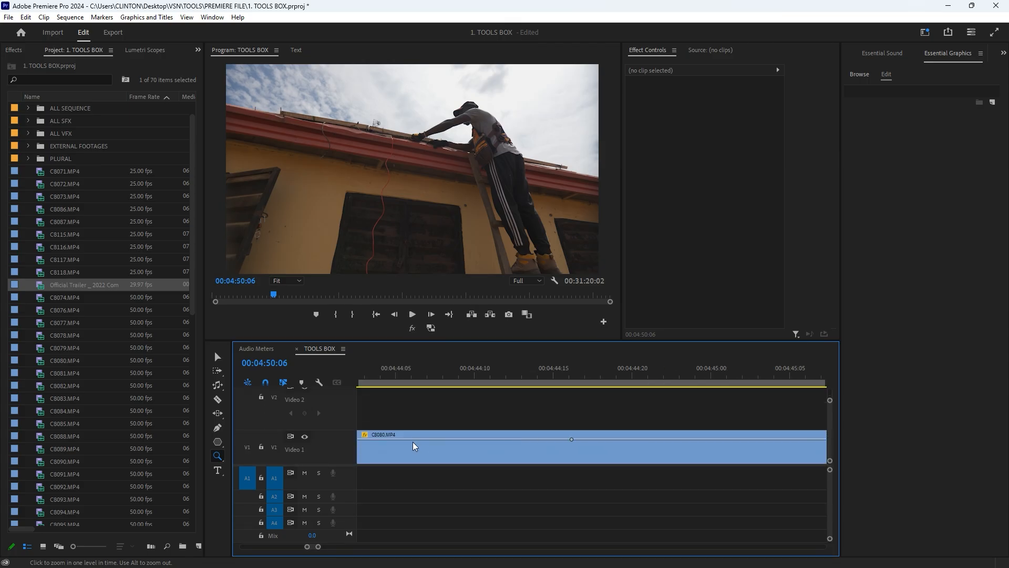
- Zoom the timeline out and back in with the Zoom Tool, finishing with all three V1 clips in view
left_click(448, 414, "alt")
left_click(451, 414, "alt")
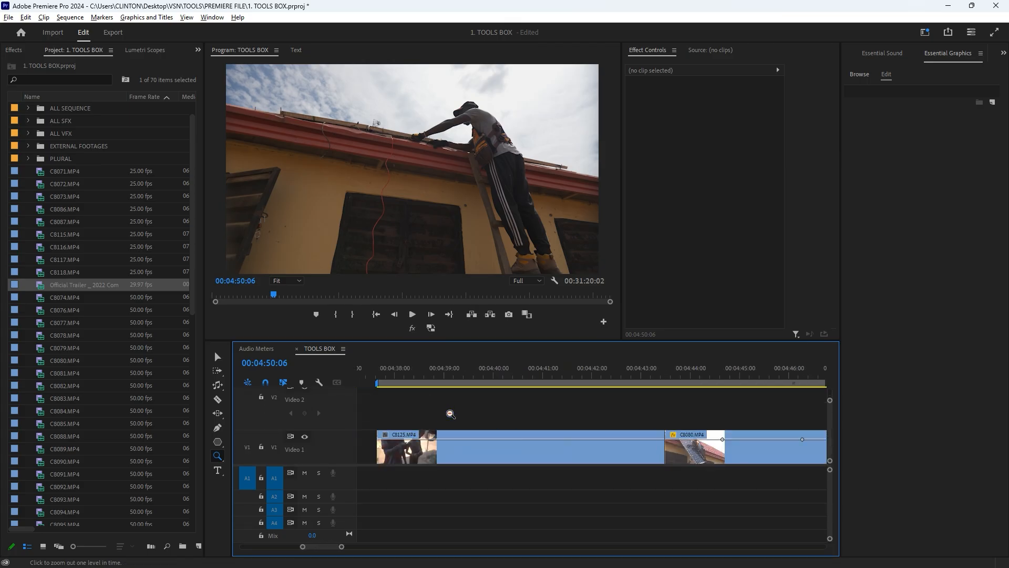
left_click(455, 418, "alt")
left_click(476, 430, "alt")
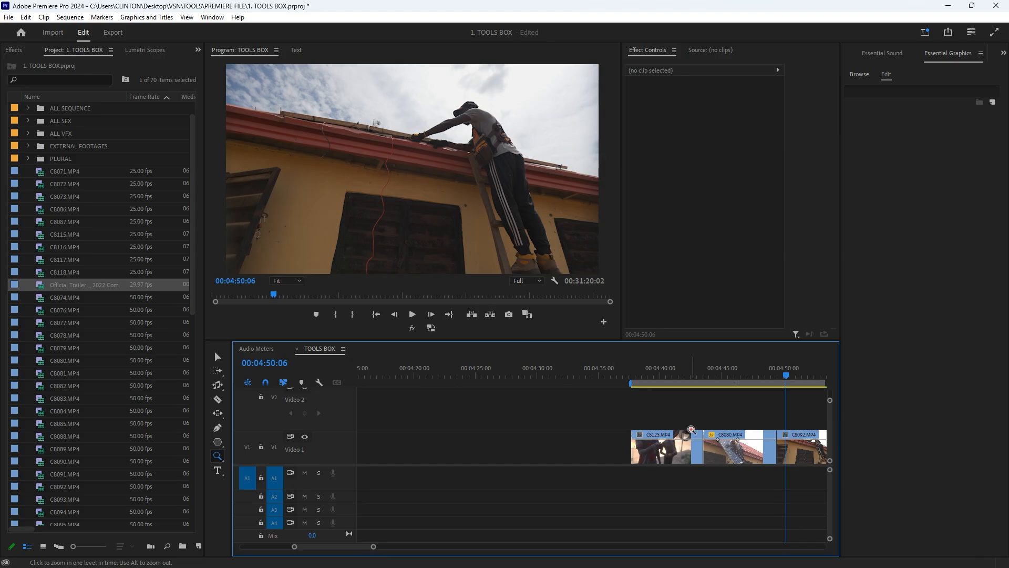
left_click(808, 414)
left_click(807, 413)
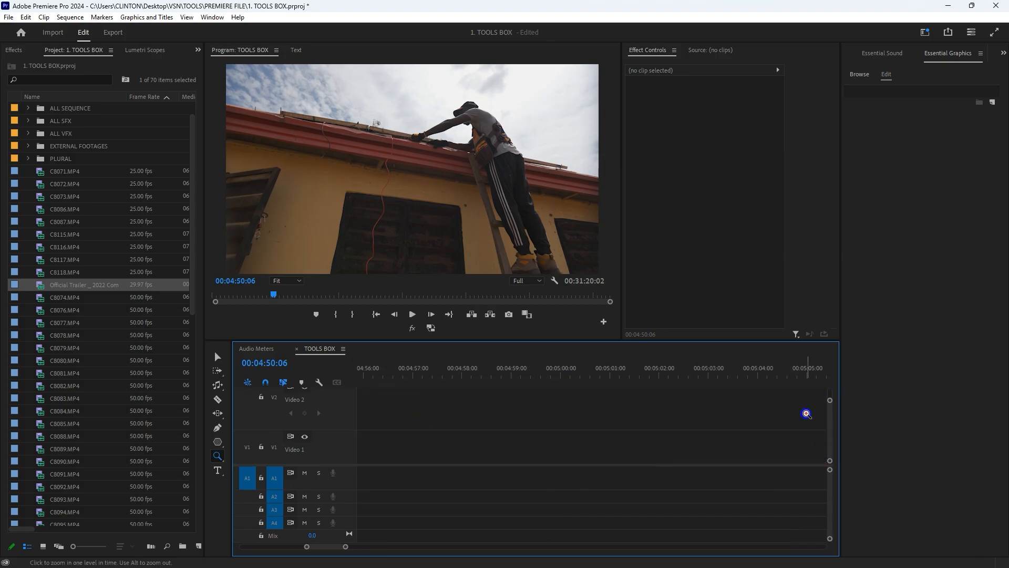
scroll(757, 414, "down", 6)
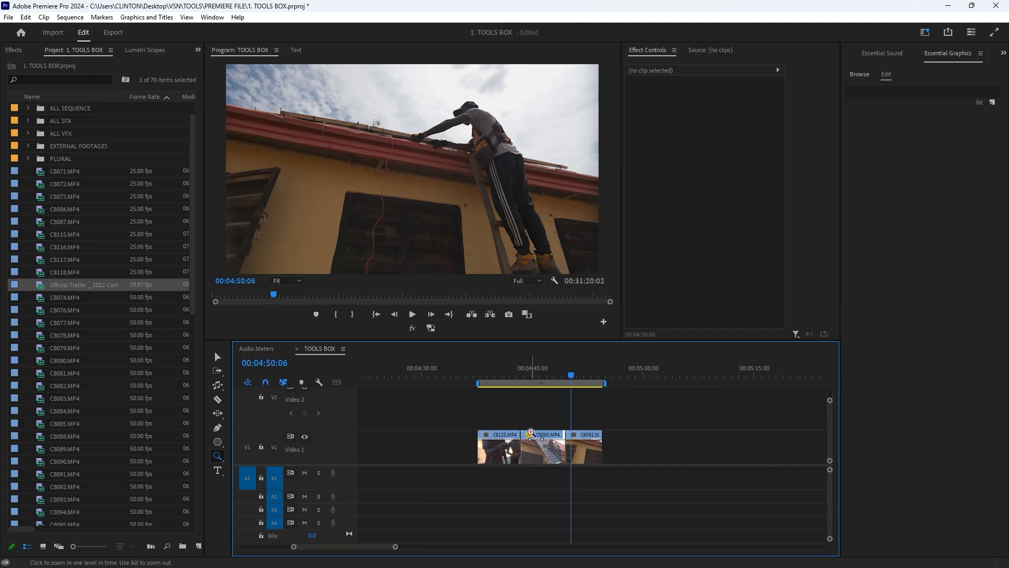
- Activate the Selection Tool and zoom the timeline in and out around the three V1 clips, finishing zoomed out
left_click(217, 358)
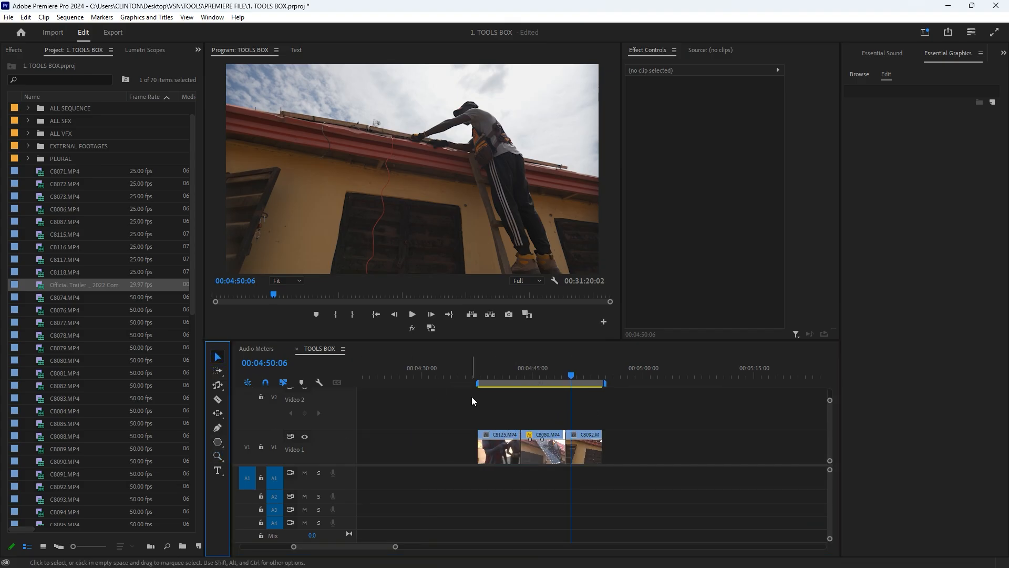
scroll(492, 433, "up", 5)
scroll(500, 429, "down", 2)
scroll(490, 431, "down", 2)
scroll(482, 429, "up", 6)
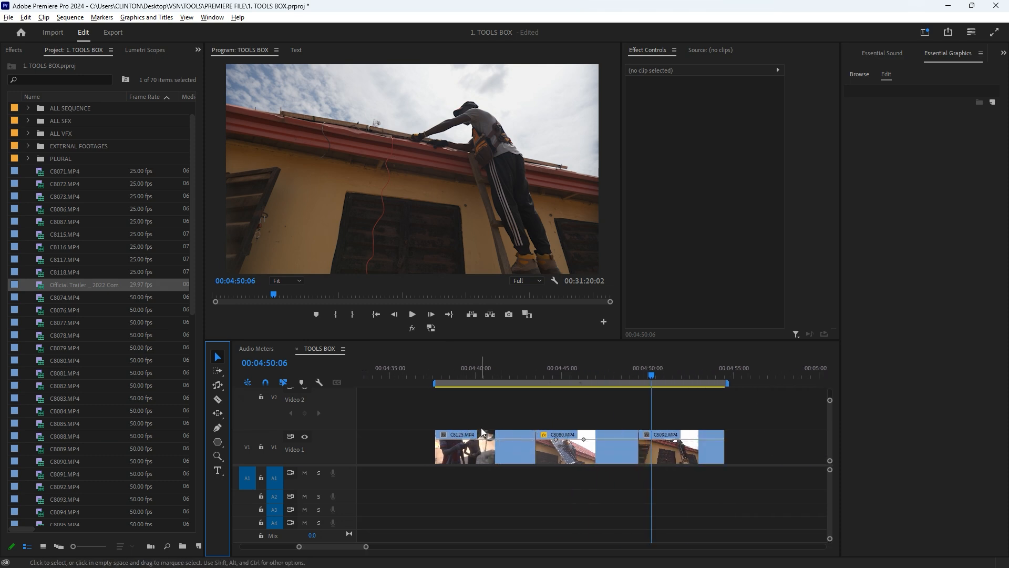
scroll(471, 427, "down", 6)
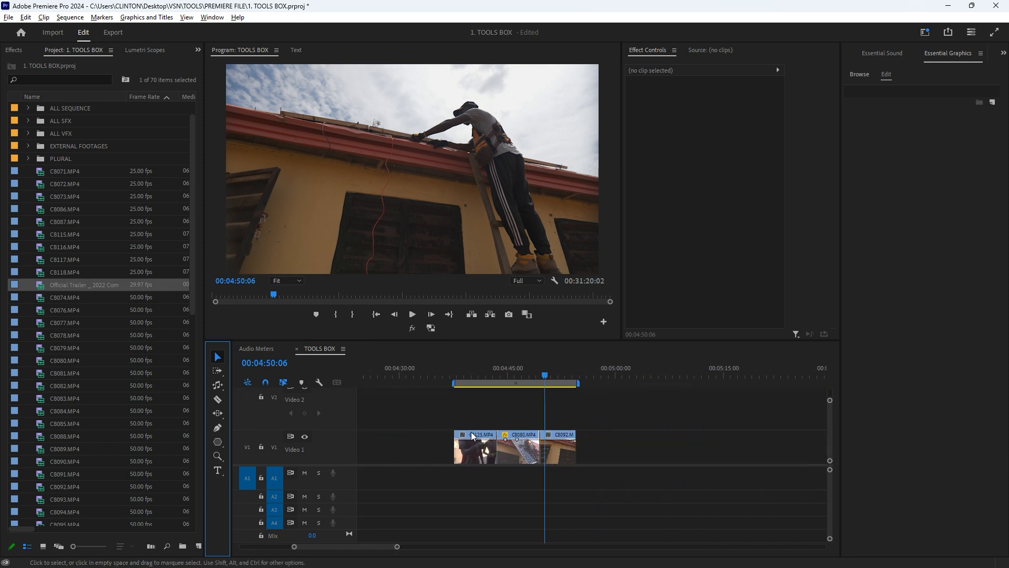
scroll(502, 426, "down", 2)
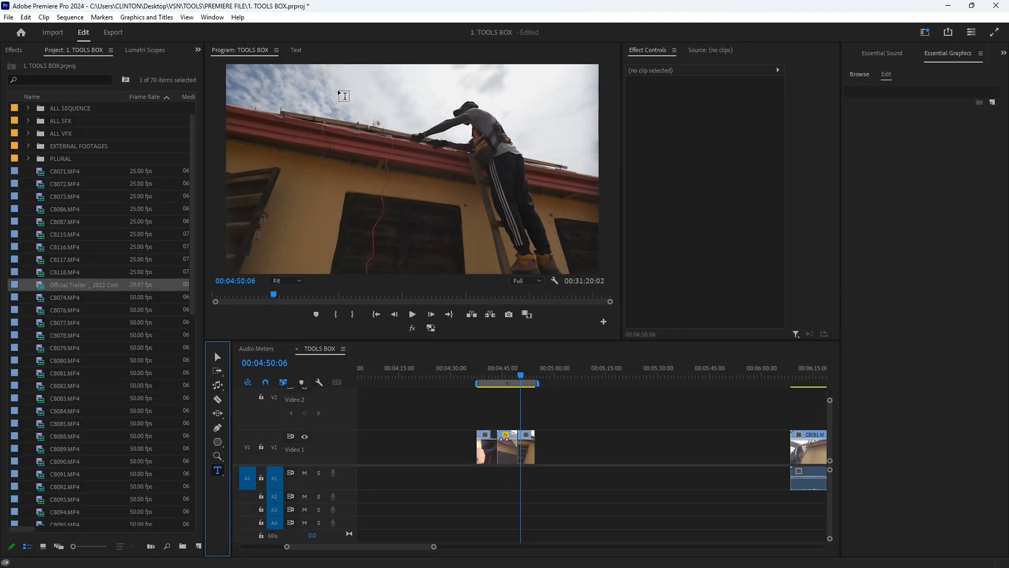
- Add the text "HELLO YOUTUBEV" in the sky with the Type Tool and extend its V2 clip's start back to about 00:04:46
left_click(323, 93)
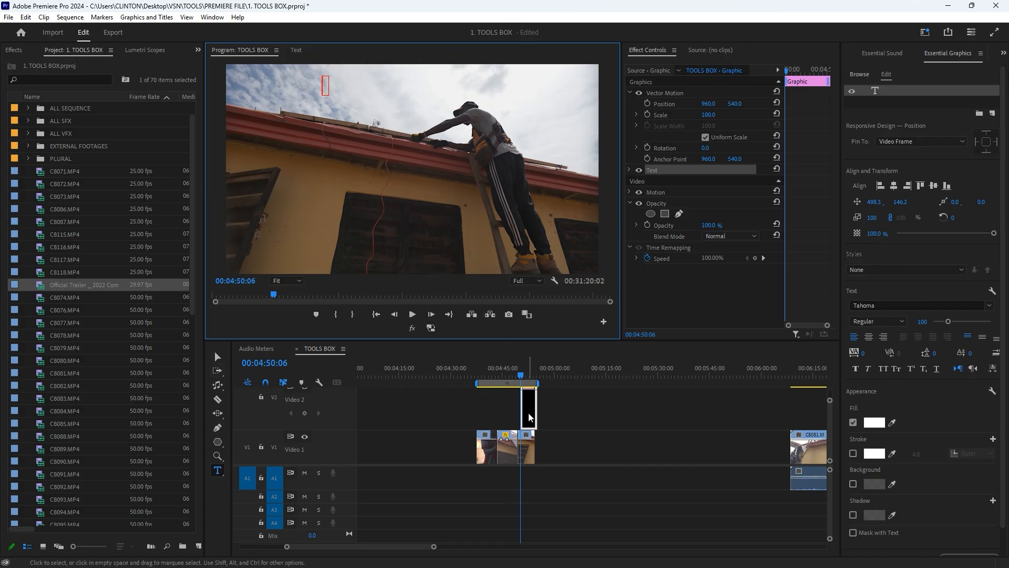
scroll(547, 415, "up", 2, "alt")
scroll(547, 414, "up", 1, "alt")
left_click_drag(495, 415, 443, 430)
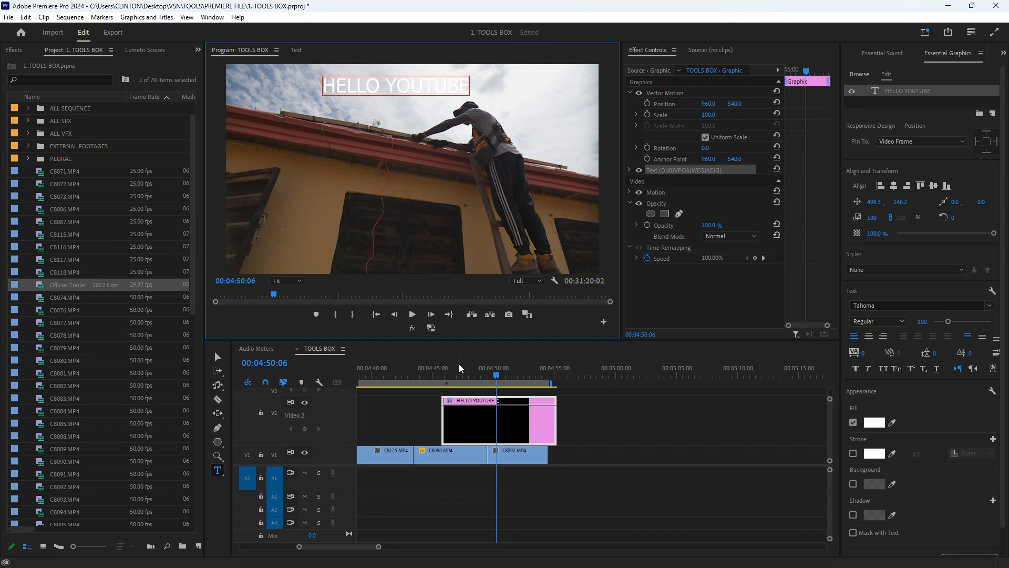
type("V")
- Try moving the text clip on V2 to start at about 00:04:52 with the Selection Tool, and undo the move
left_click_drag(476, 426, 551, 422)
key("v")
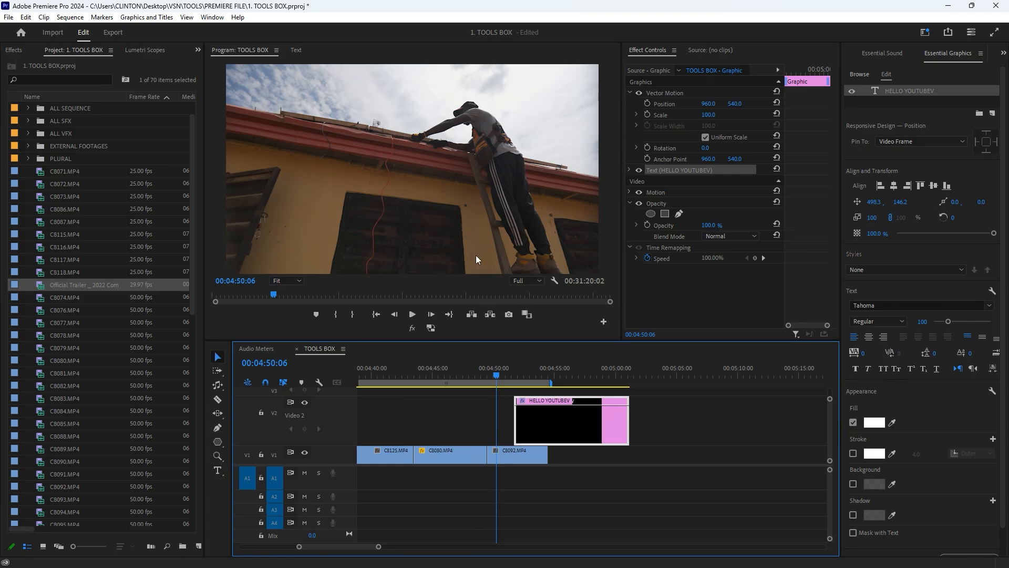
key("ctrl+z")
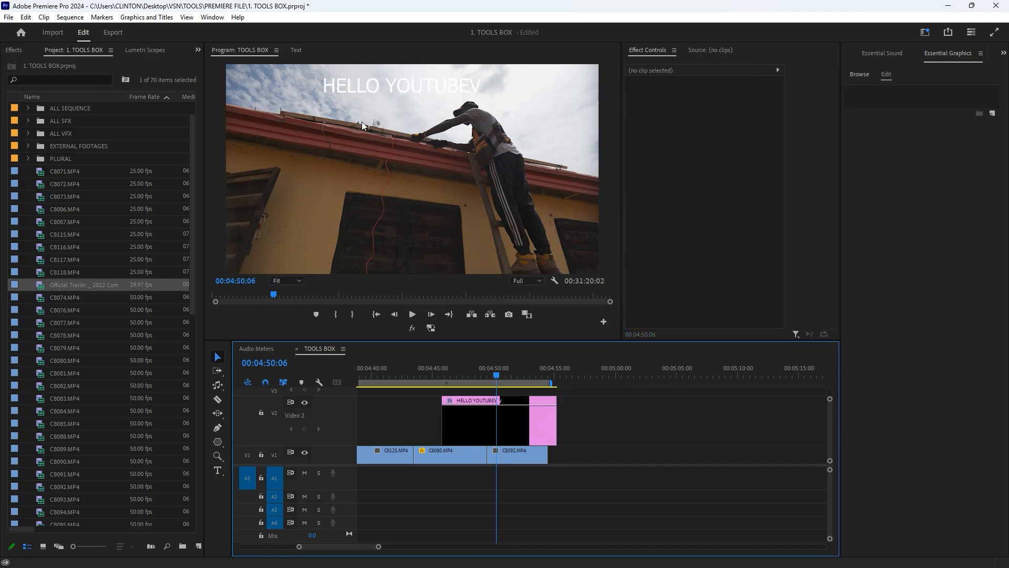
- Select the HELLO YOUTUBEV clip and set its Source Text font to VAGRounded BT
left_click(496, 412)
left_click(629, 171)
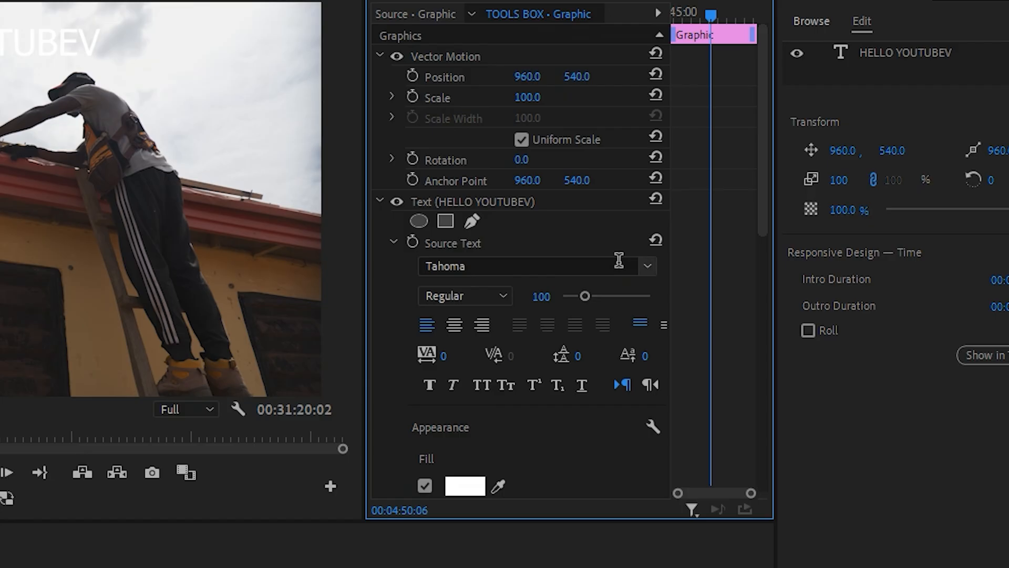
left_click(772, 205)
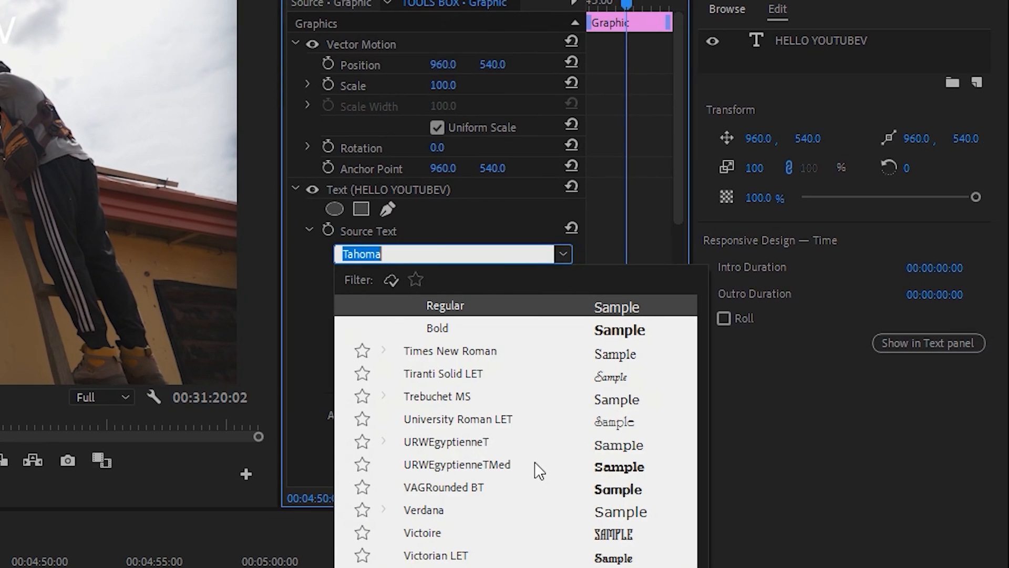
left_click(606, 488)
- Set the text's fill colour to green 10BF90 and move the text down in the frame through Vector Motion
left_click(388, 474)
left_click_drag(84, 367, 79, 409)
left_click_drag(36, 446, 49, 483)
left_click(256, 265)
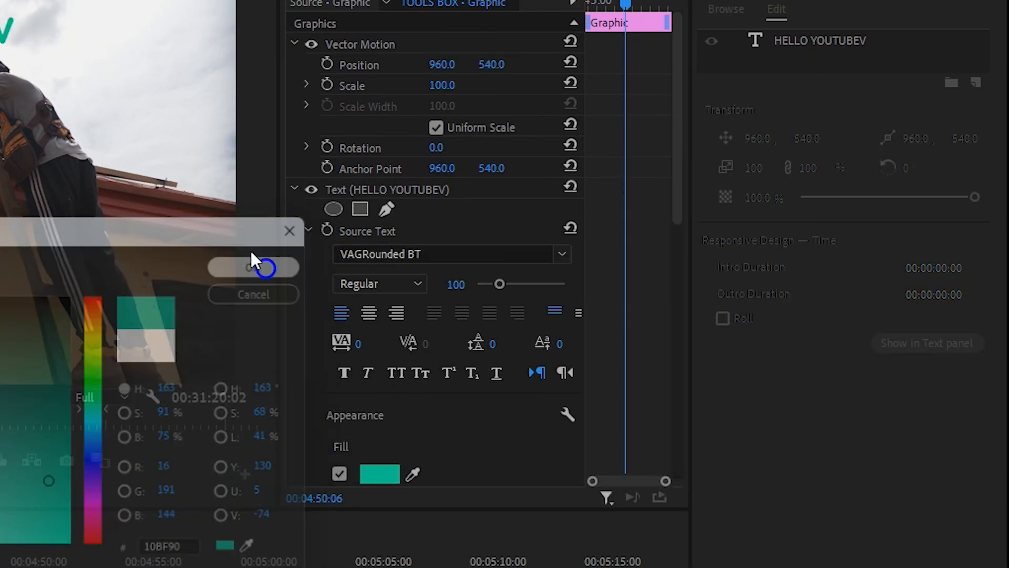
left_click(382, 49)
left_click_drag(455, 115, 456, 198)
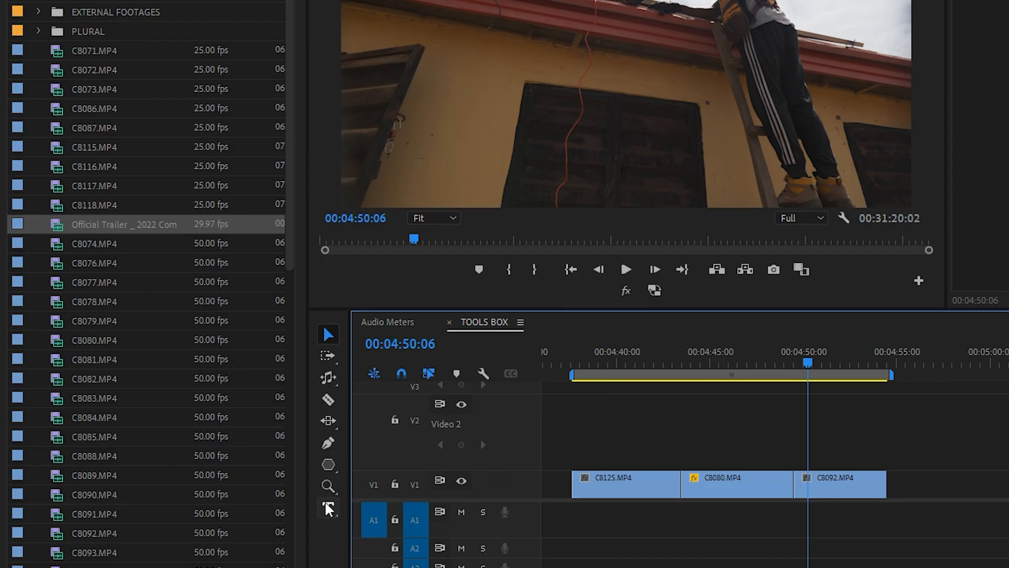
- Add the vertical text "HELLO yOUTUBE" with the Vertical Type Tool and move it up to Vector Motion position 938.3, 6.8
left_click(218, 470)
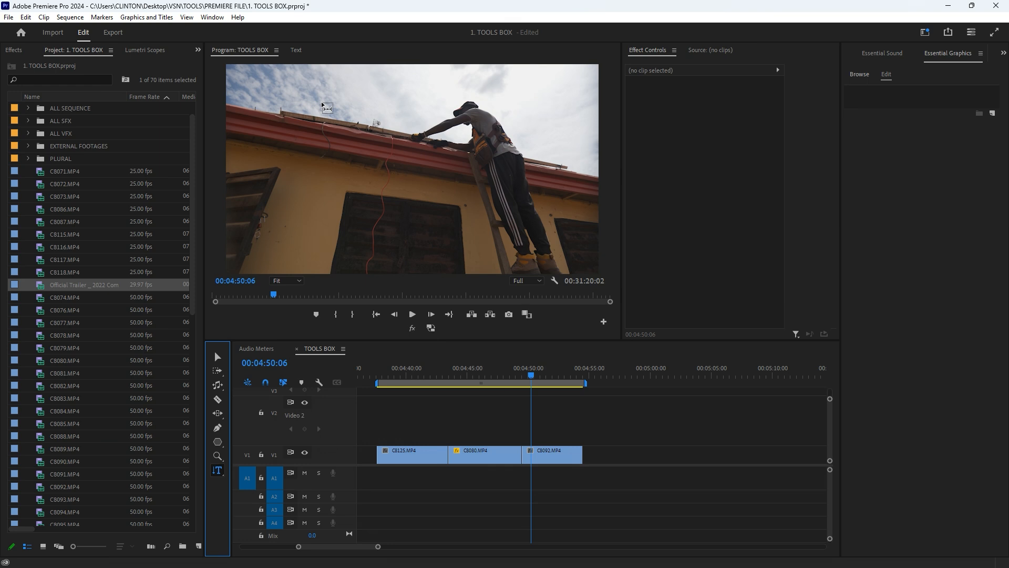
left_click(299, 153)
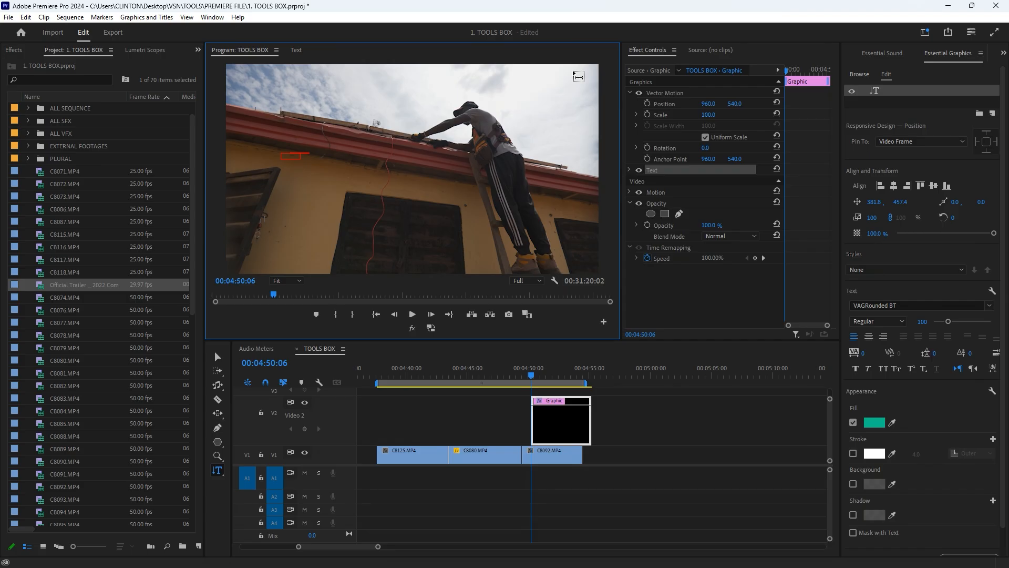
type("HELLOY")
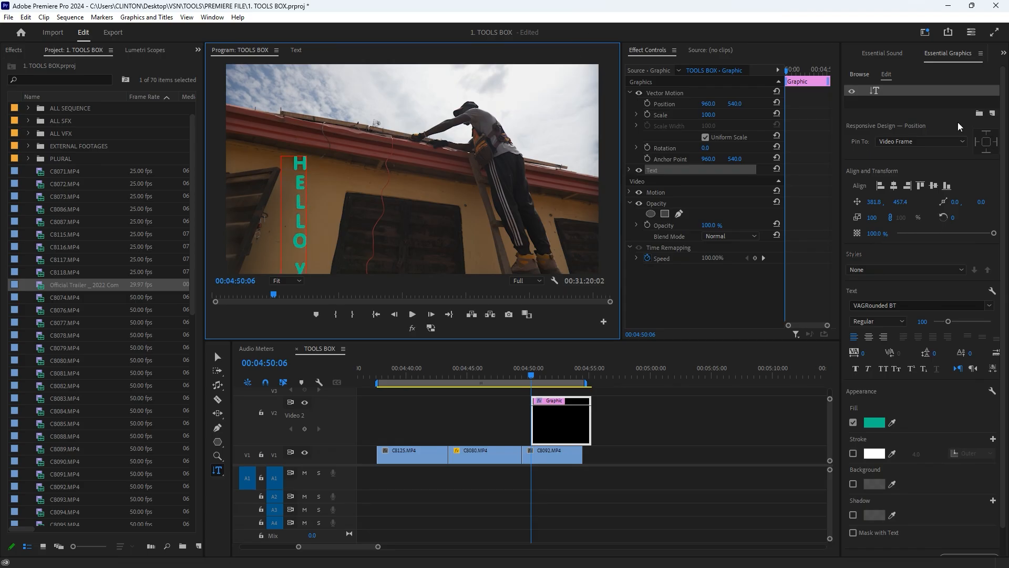
left_click(672, 93)
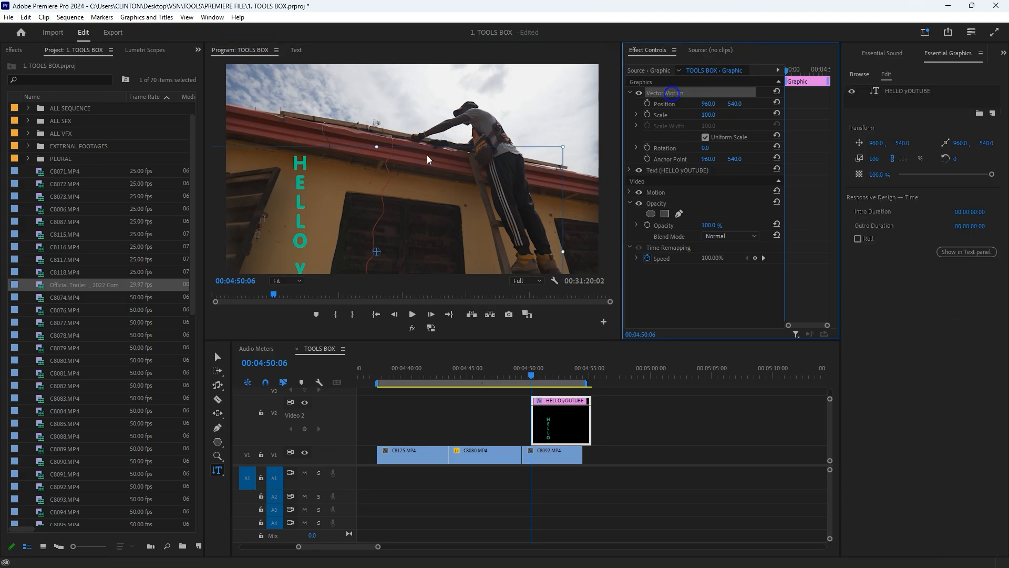
left_click_drag(300, 198, 295, 93)
- Show the two type tools and switch from the Vertical Type Tool to the Type Tool
left_click(217, 470)
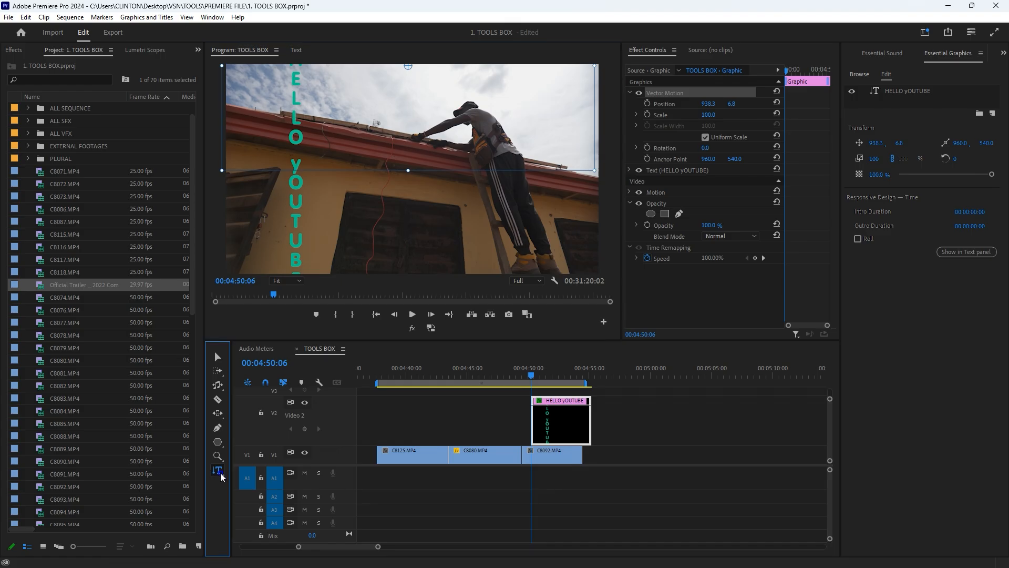
left_click(250, 483)
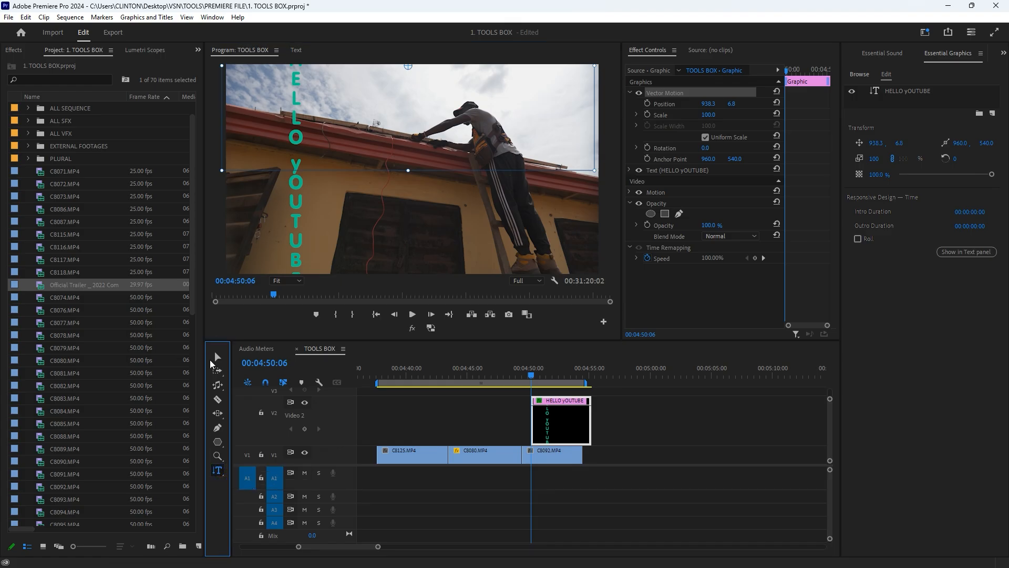
left_click(220, 476)
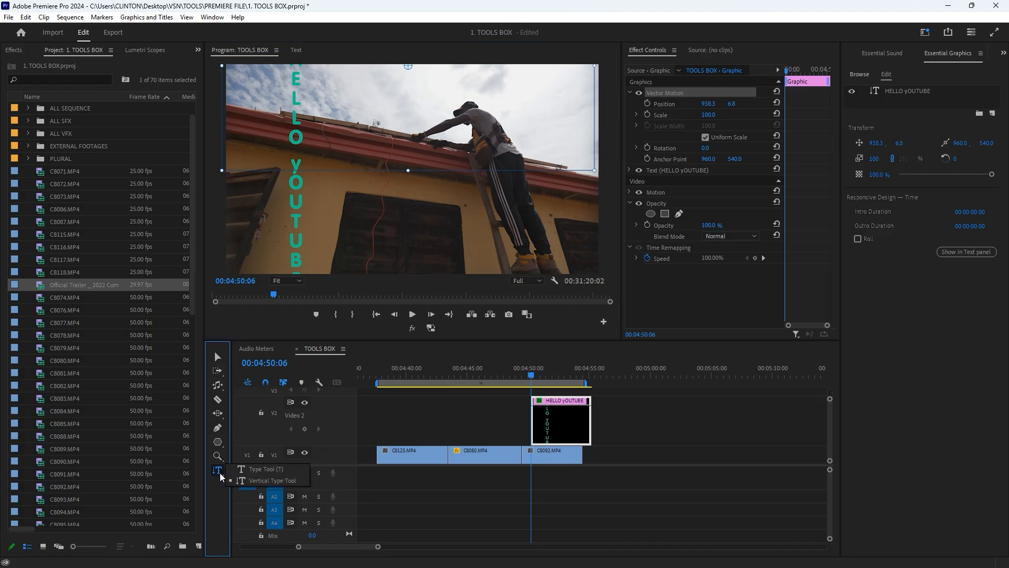
left_click(253, 472)
- Activate the Selection Tool, switch briefly to the Track Select Forward Tool, and return to the Selection Tool
left_click(216, 356)
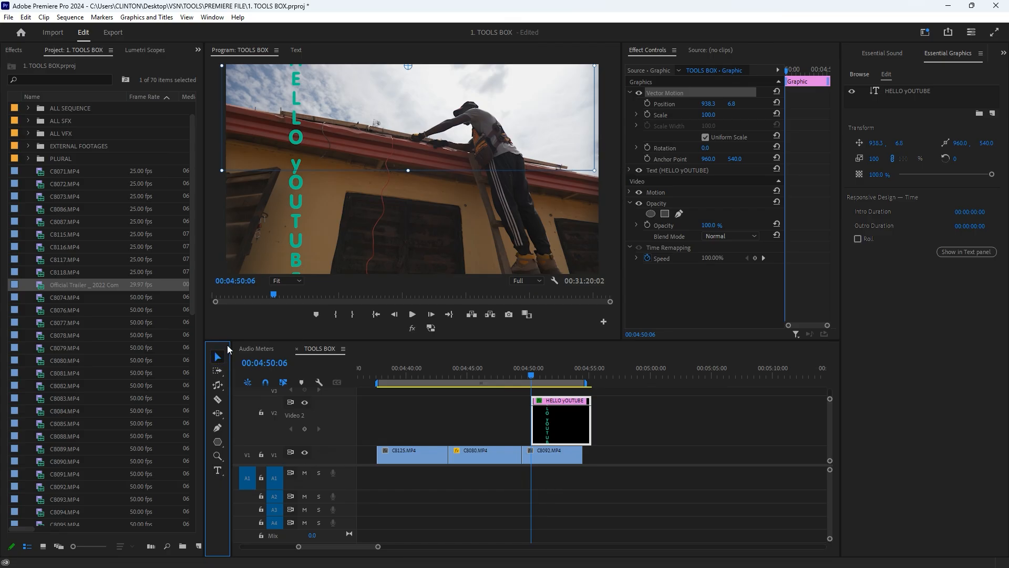
left_click(220, 371)
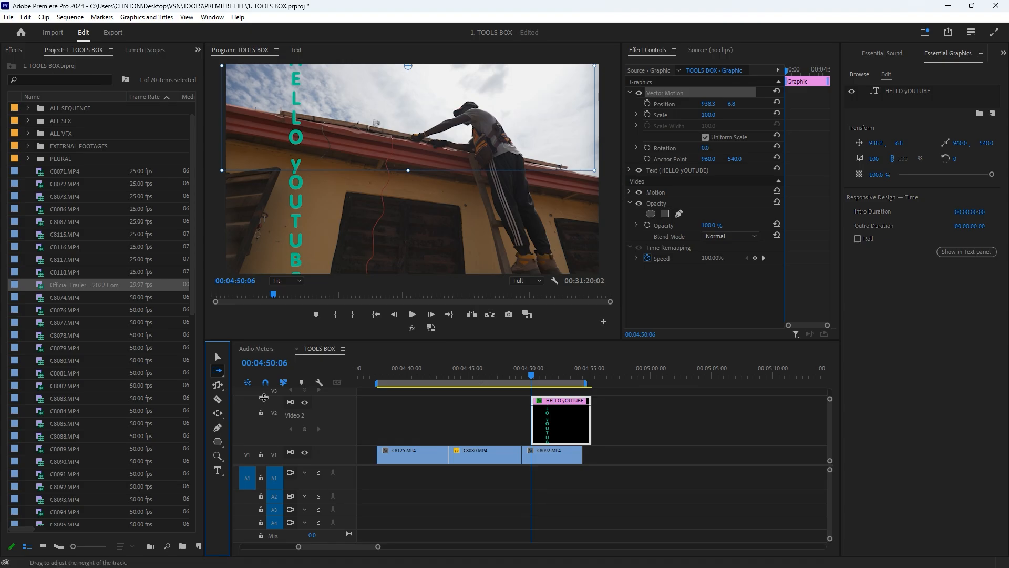
left_click(218, 356)
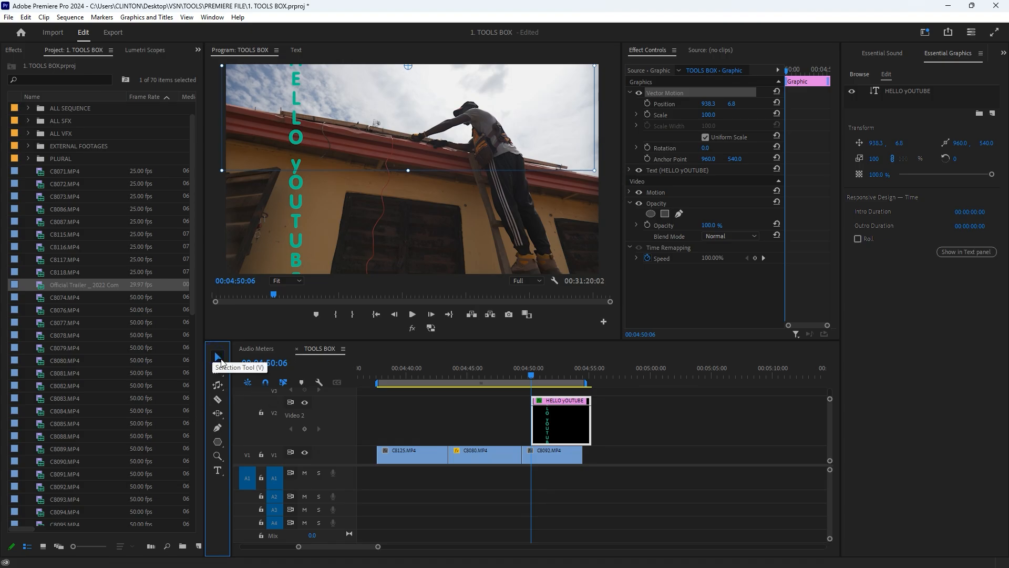